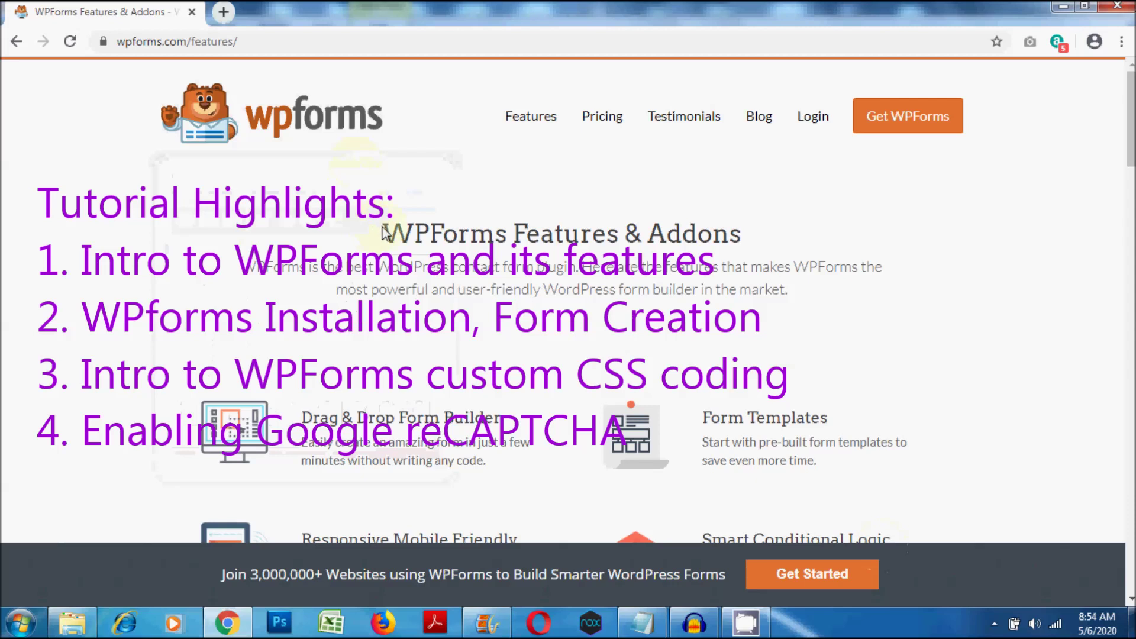
Read the WPForms features introduction and the Drag & Drop Form Builder, Form Templates, Responsive Mobile Friendly and Smart Conditional Logic descriptions
left_click_drag(383, 231, 799, 296)
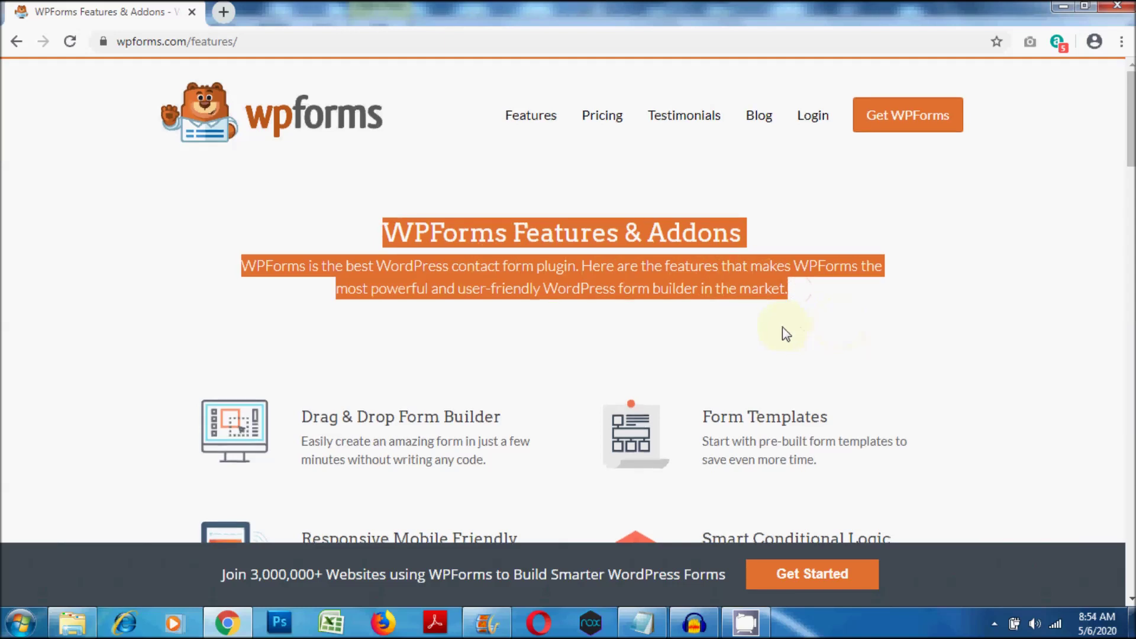
scroll(783, 327, "down", 4)
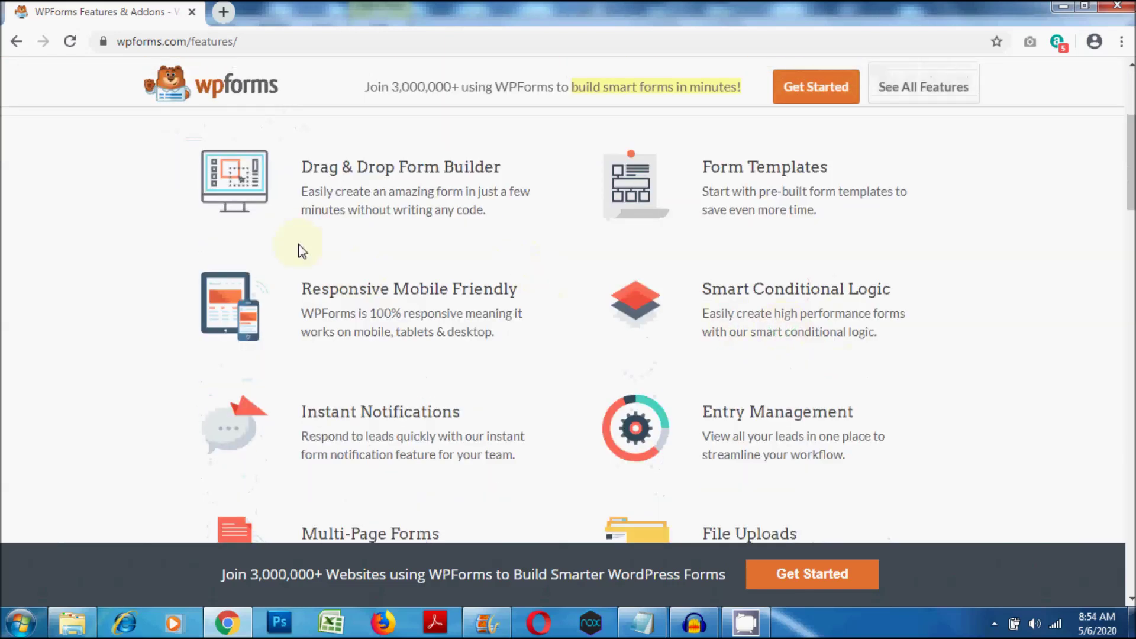
left_click_drag(301, 168, 512, 213)
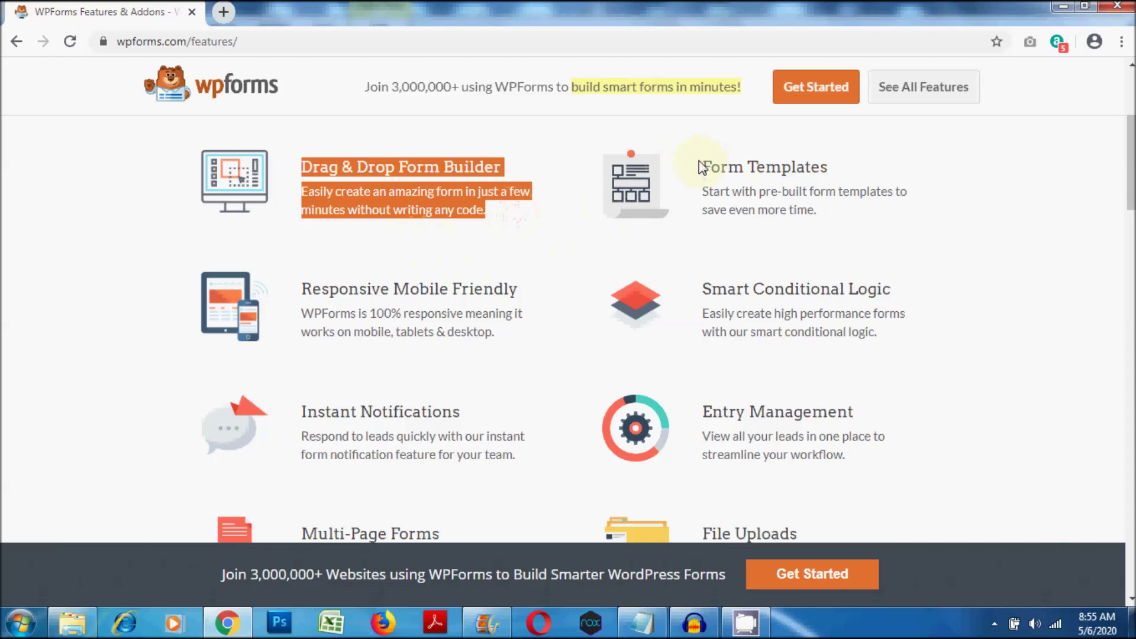
left_click_drag(702, 168, 905, 201)
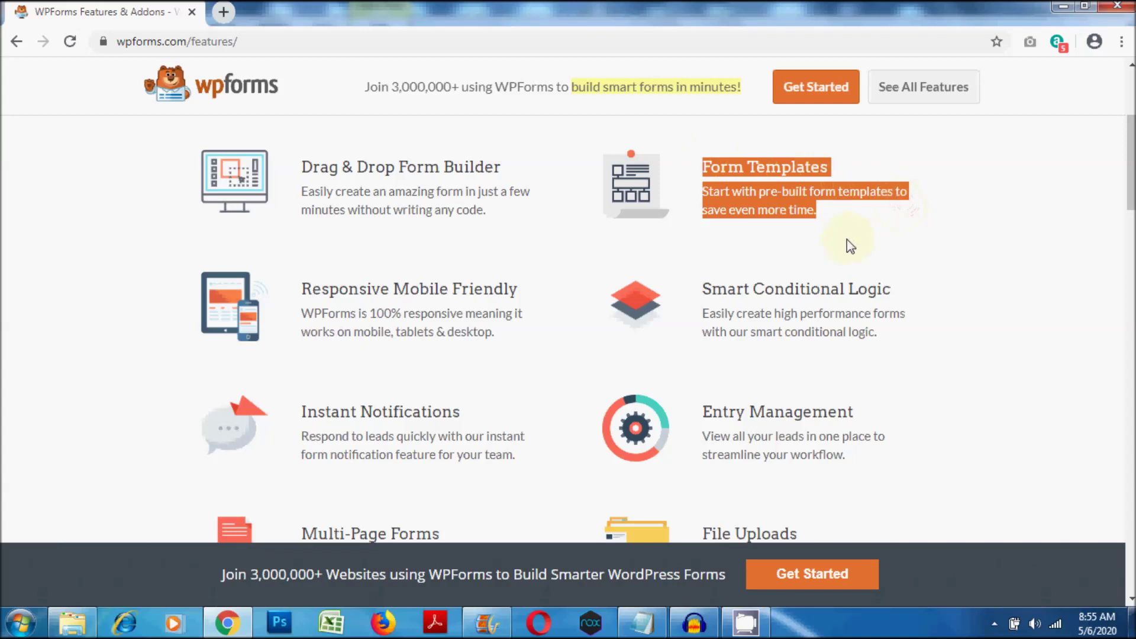
left_click_drag(291, 288, 502, 332)
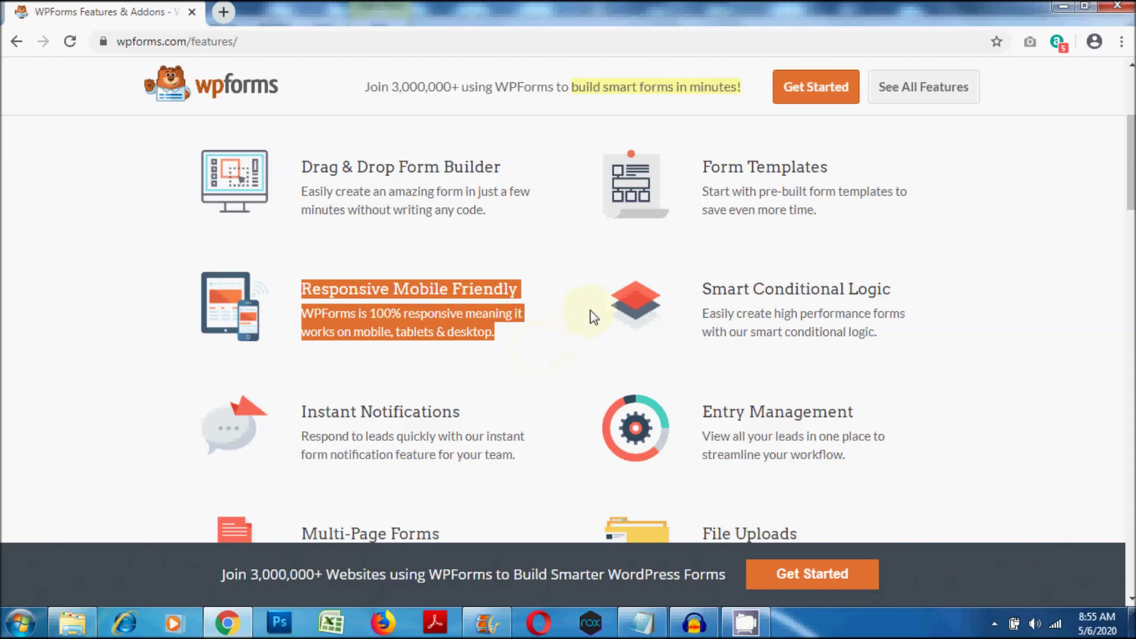
left_click(694, 272)
left_click_drag(701, 289, 906, 332)
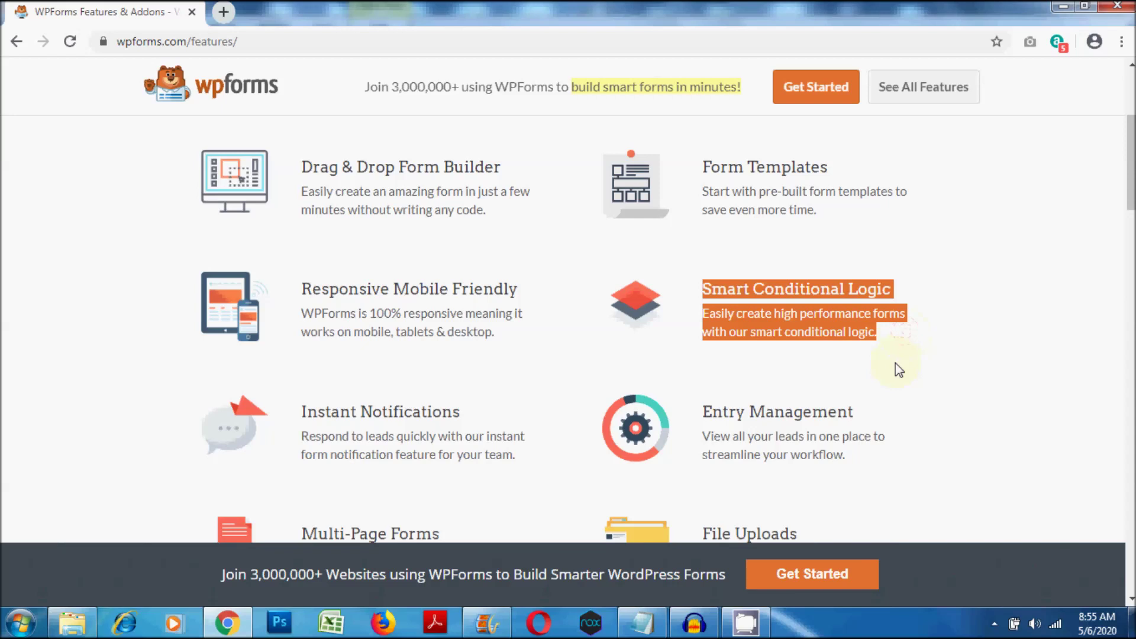
Read the feature descriptions from Instant Notifications and Entry Management through User Registration and Spam Protection
scroll(896, 364, "down", 3)
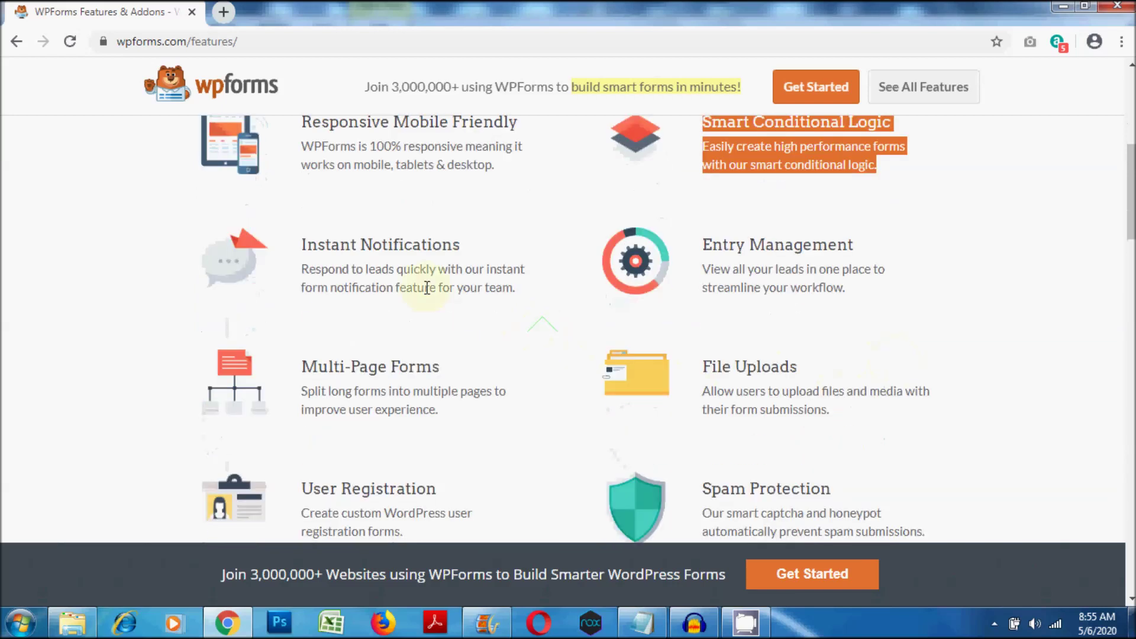
scroll(349, 257, "down", 2)
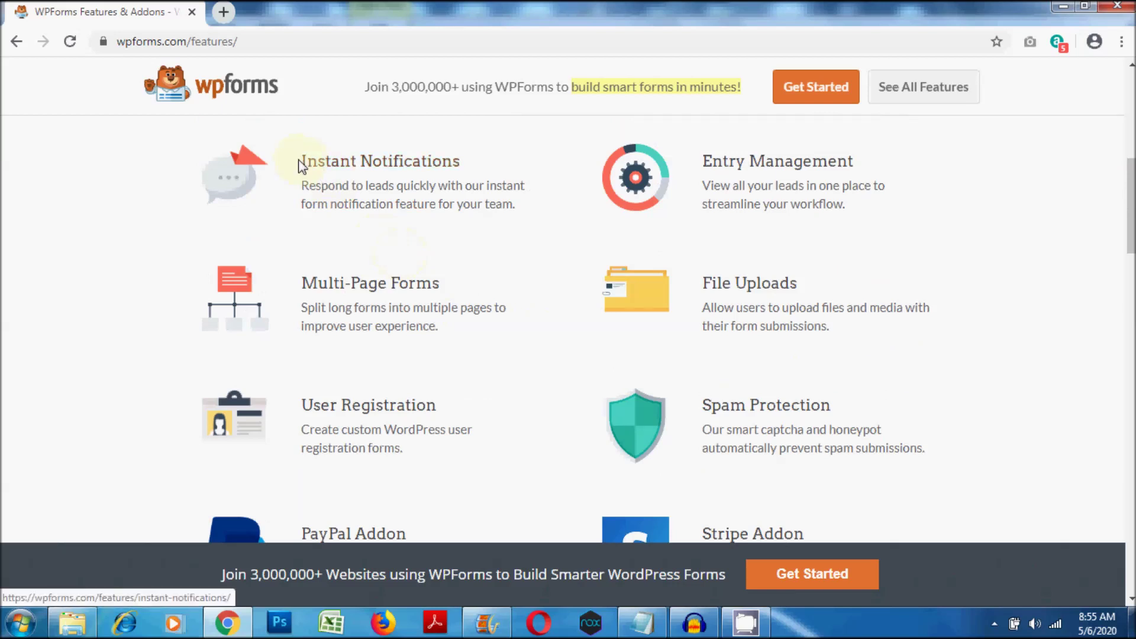
left_click_drag(294, 161, 536, 254)
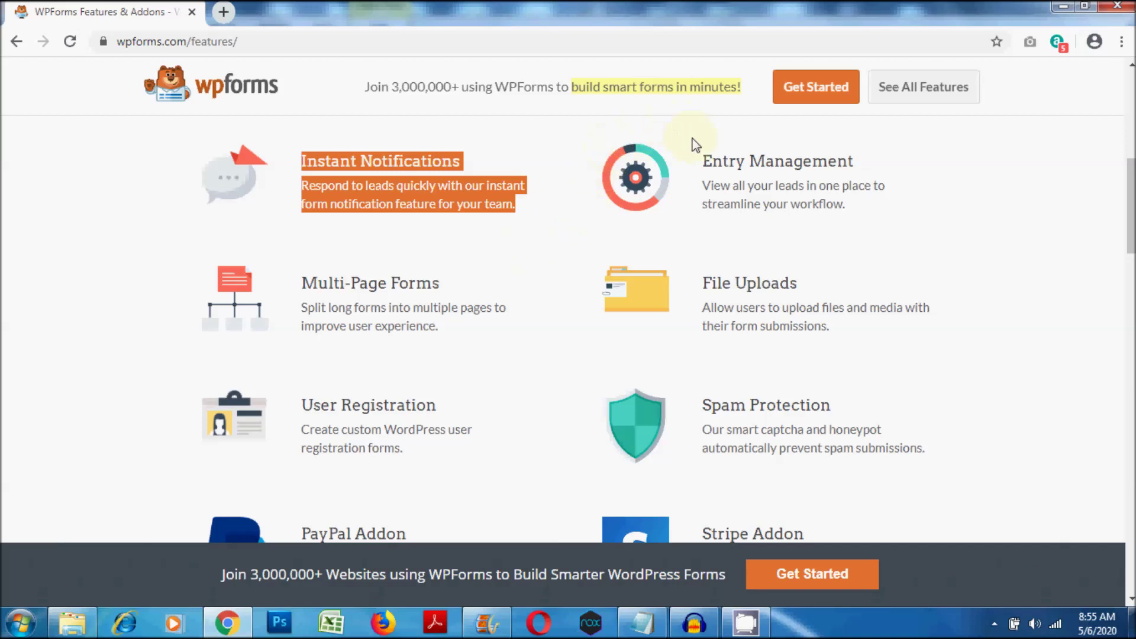
left_click_drag(695, 145, 858, 207)
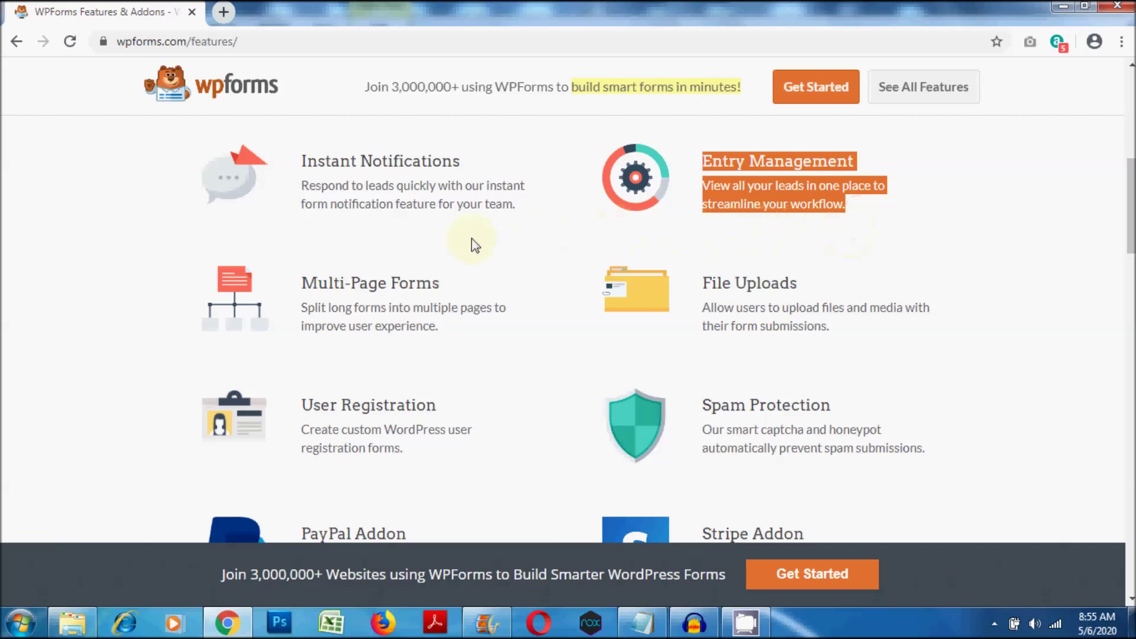
left_click_drag(293, 261, 451, 326)
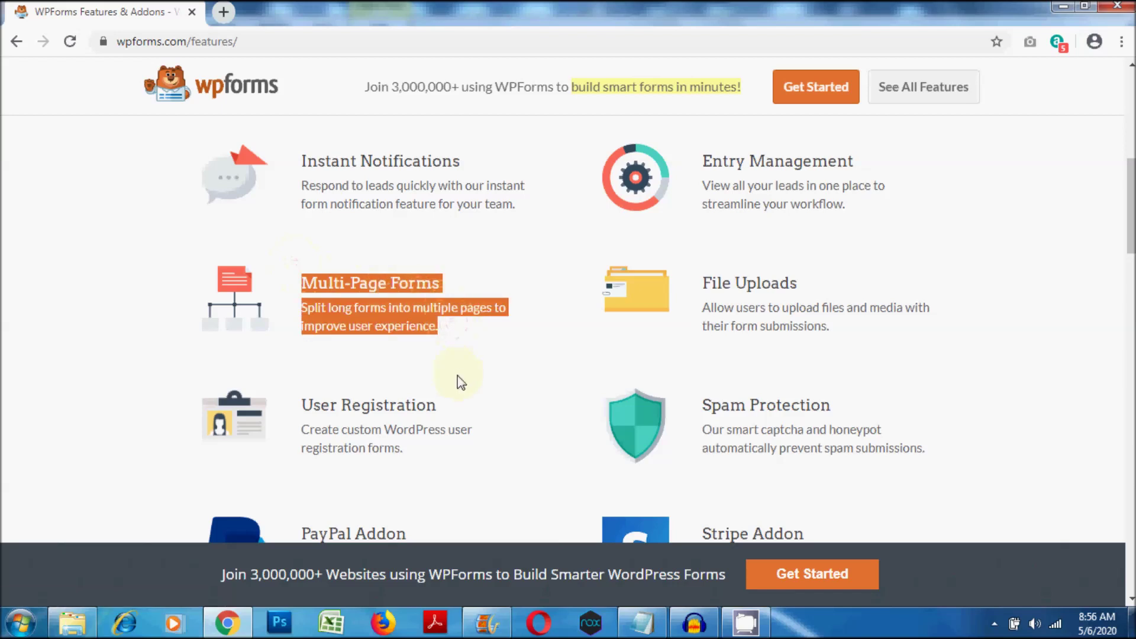
left_click_drag(696, 272, 845, 324)
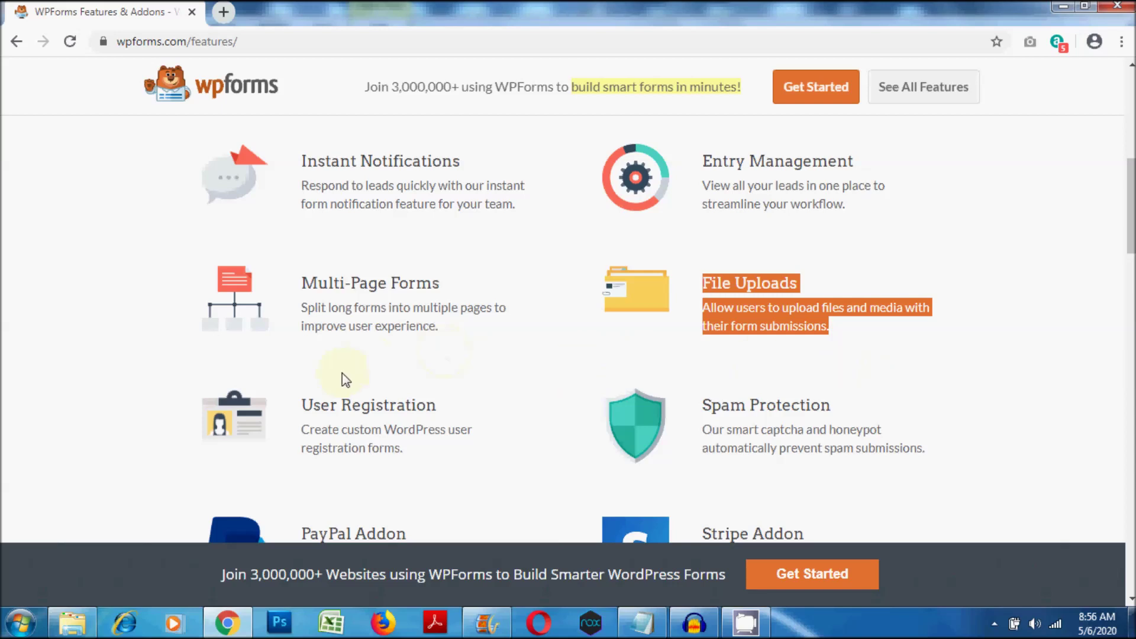
left_click(299, 400)
left_click_drag(305, 401, 428, 452)
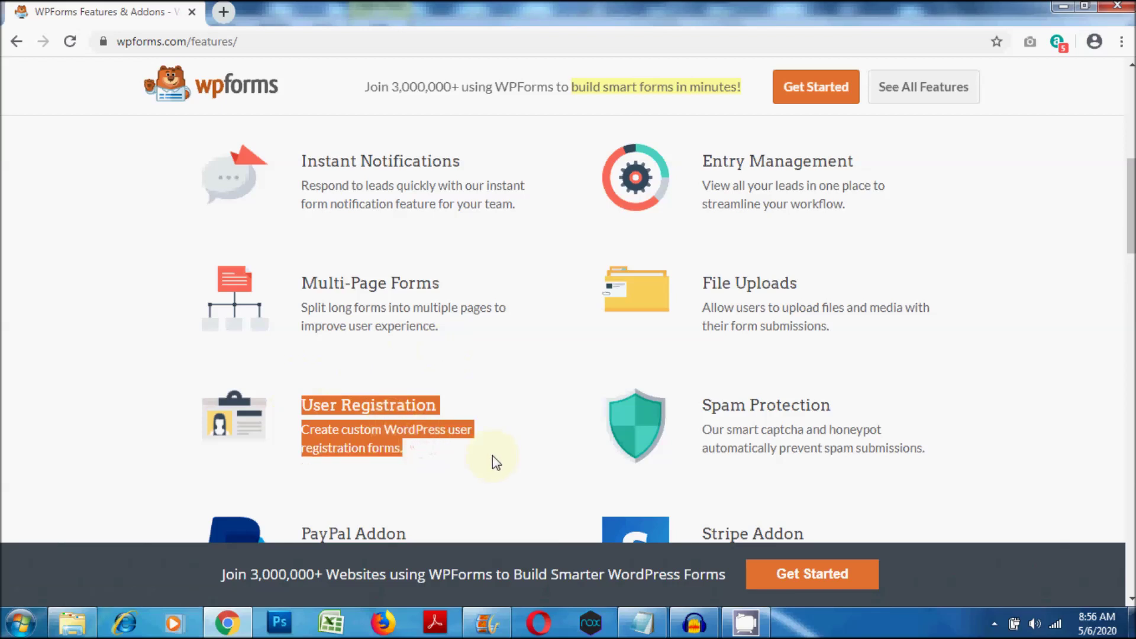
left_click(696, 397)
left_click_drag(704, 409, 938, 451)
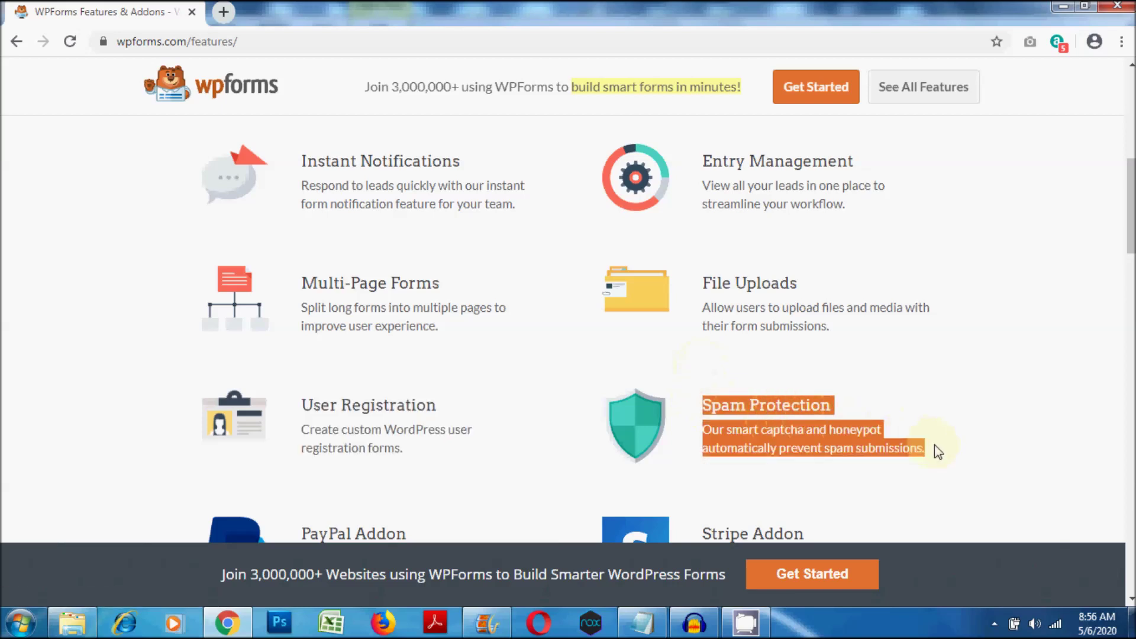
left_click(976, 445)
Look through the addons on the features page, from the PayPal and Stripe addons down past the Surveys and Polls Addon
scroll(682, 467, "down", 4)
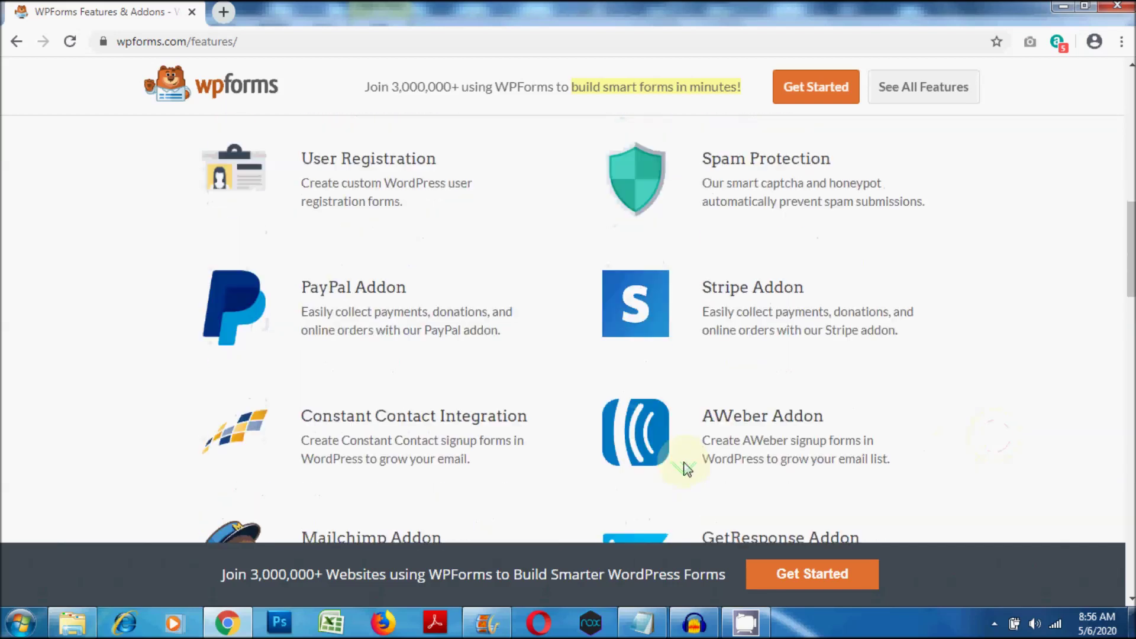
left_click_drag(286, 286, 786, 374)
scroll(786, 374, "down", 2)
scroll(786, 374, "down", 1)
left_click(732, 219)
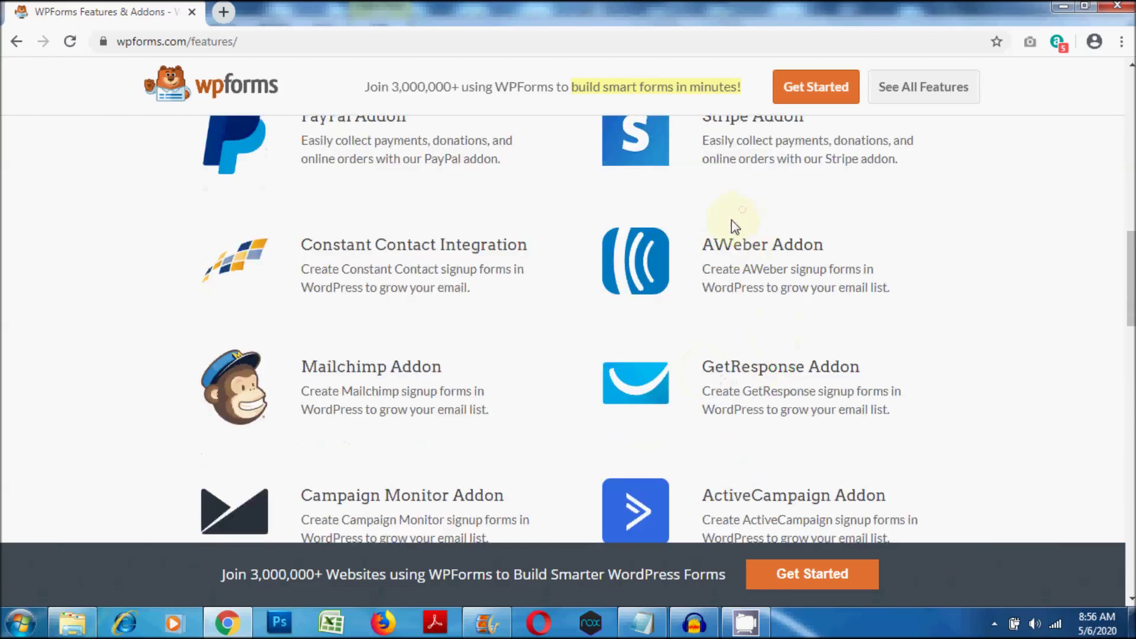
scroll(684, 269, "up", 1)
scroll(685, 277, "down", 2)
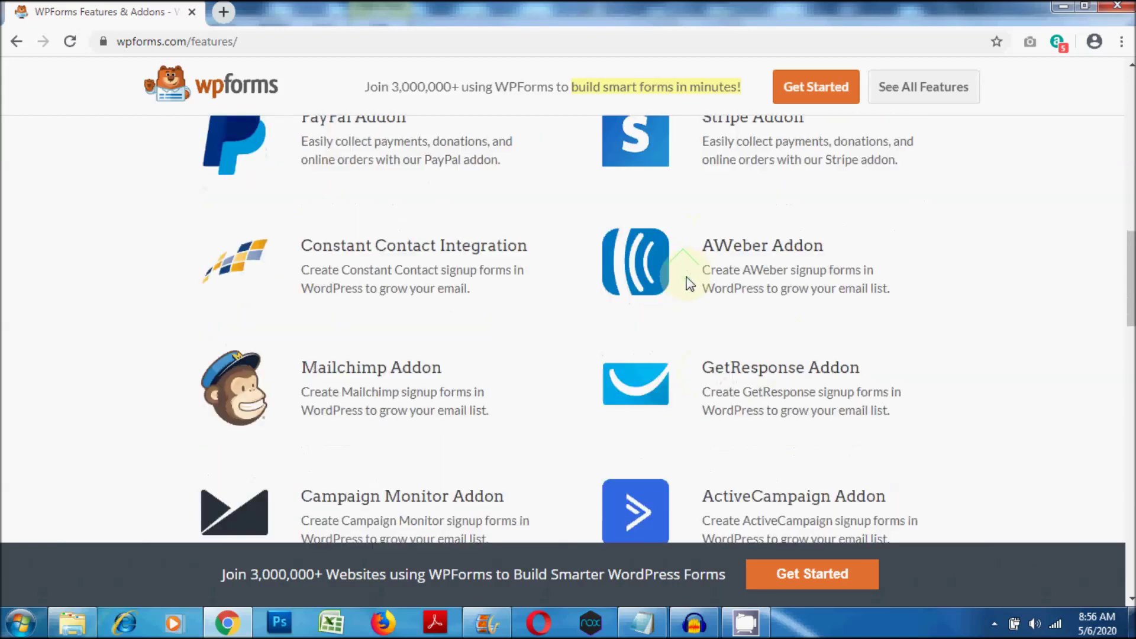
scroll(523, 272, "down", 4)
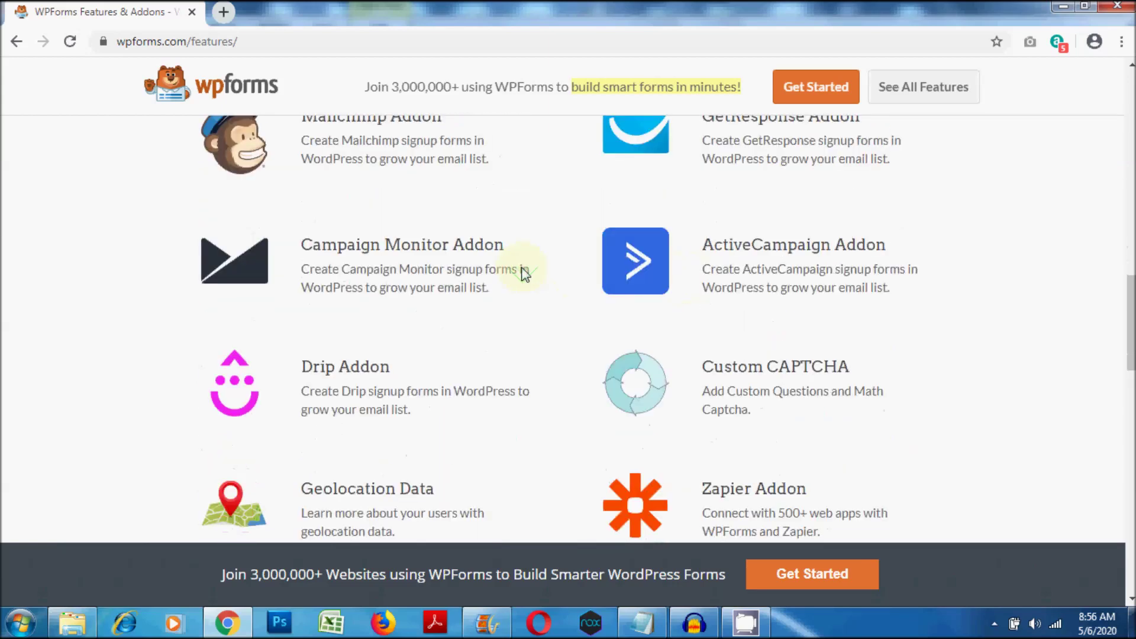
scroll(523, 274, "down", 5)
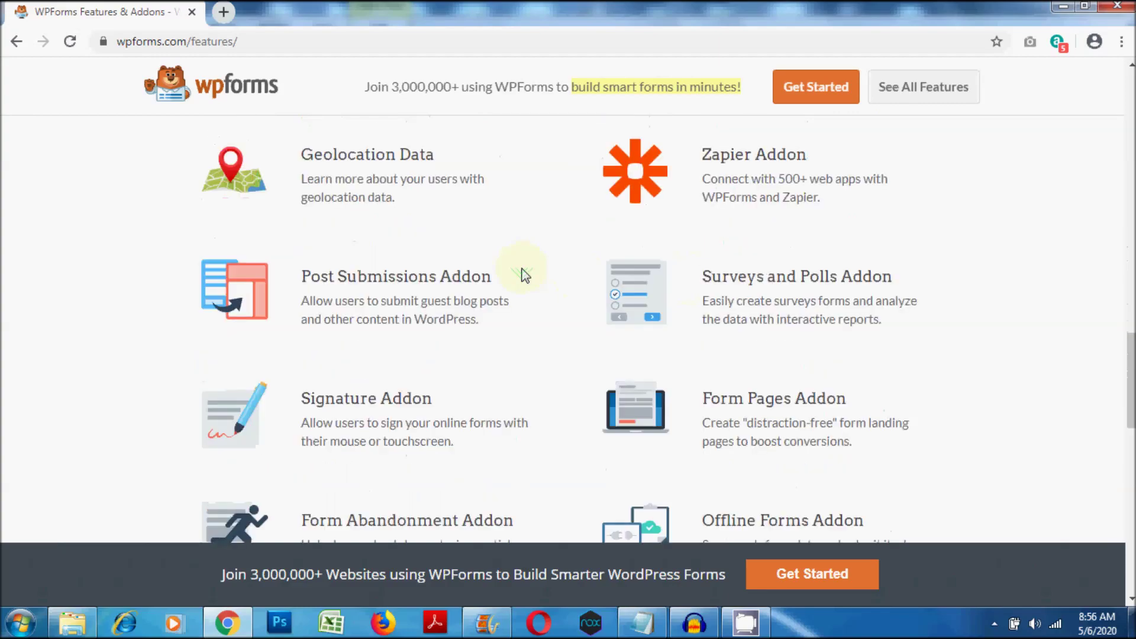
scroll(524, 273, "down", 2)
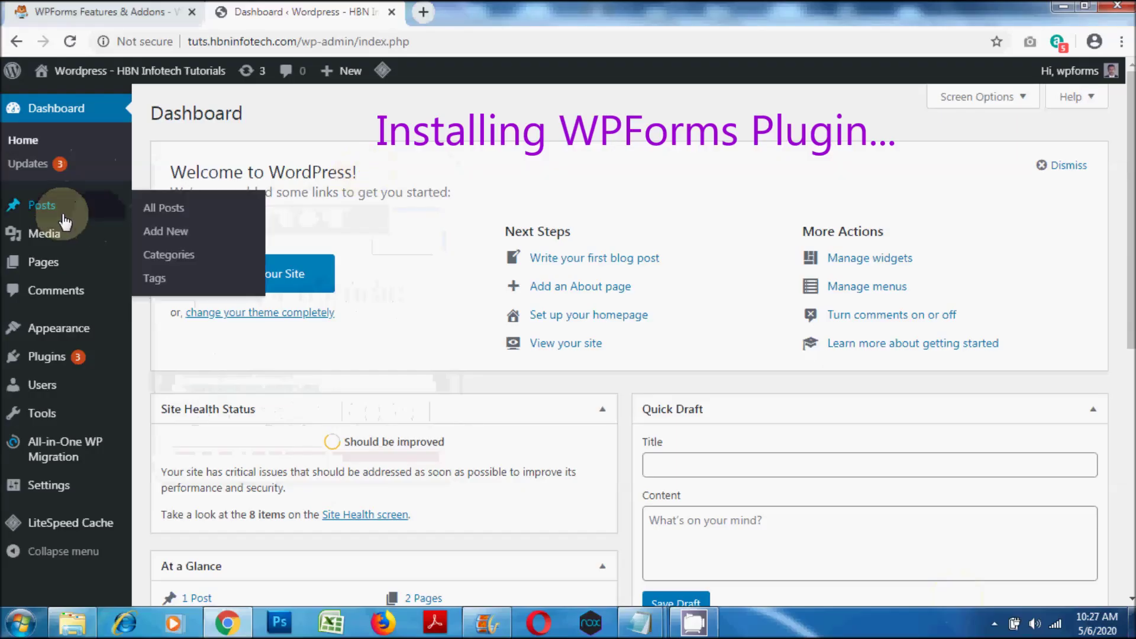
Search the WordPress site's installable plugins for "wpforms"
mouse_move(45, 361)
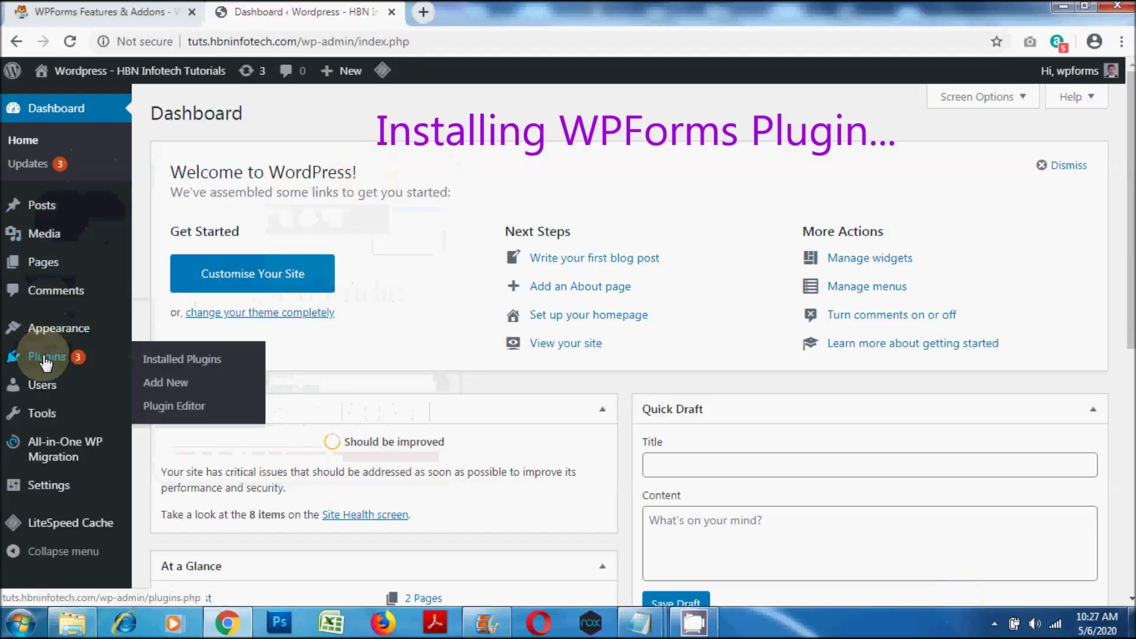
left_click(168, 390)
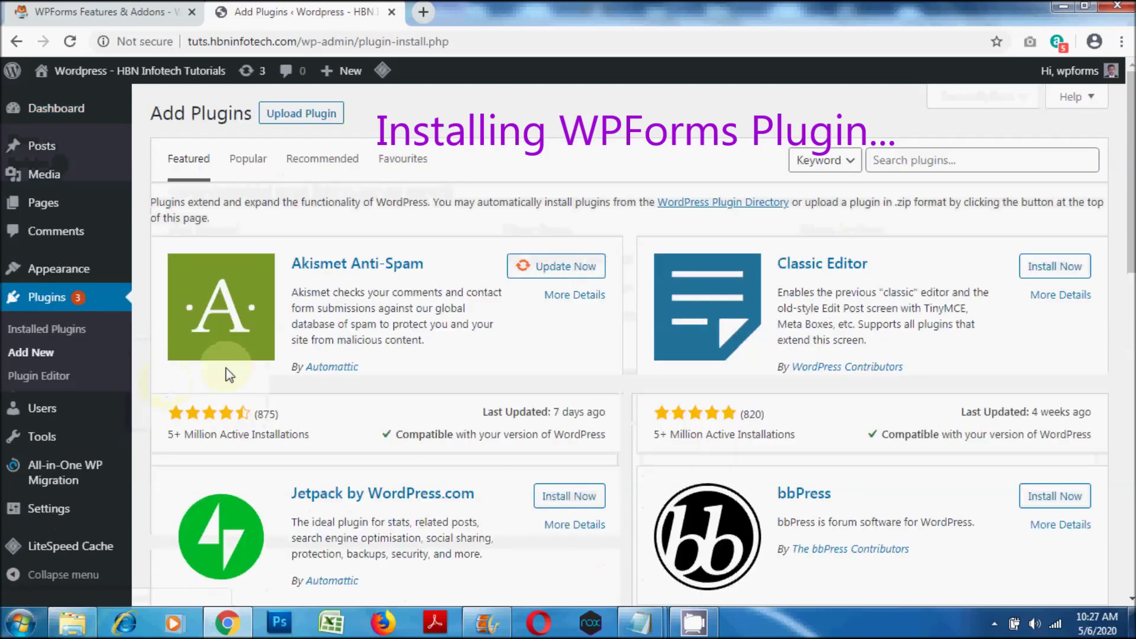
left_click(915, 149)
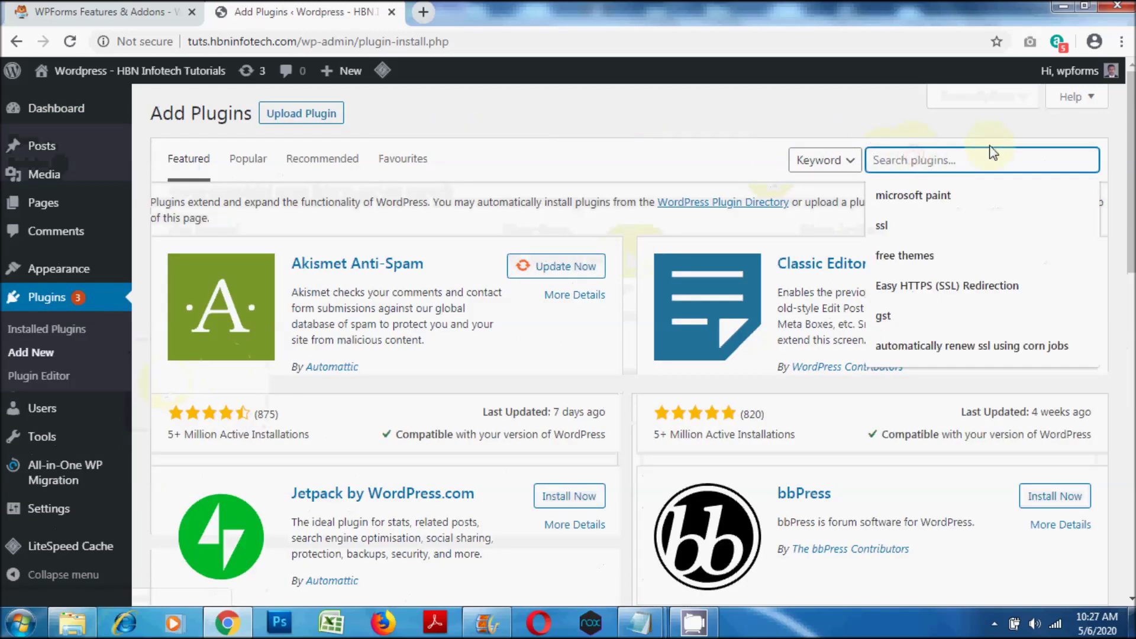
type("wpforms")
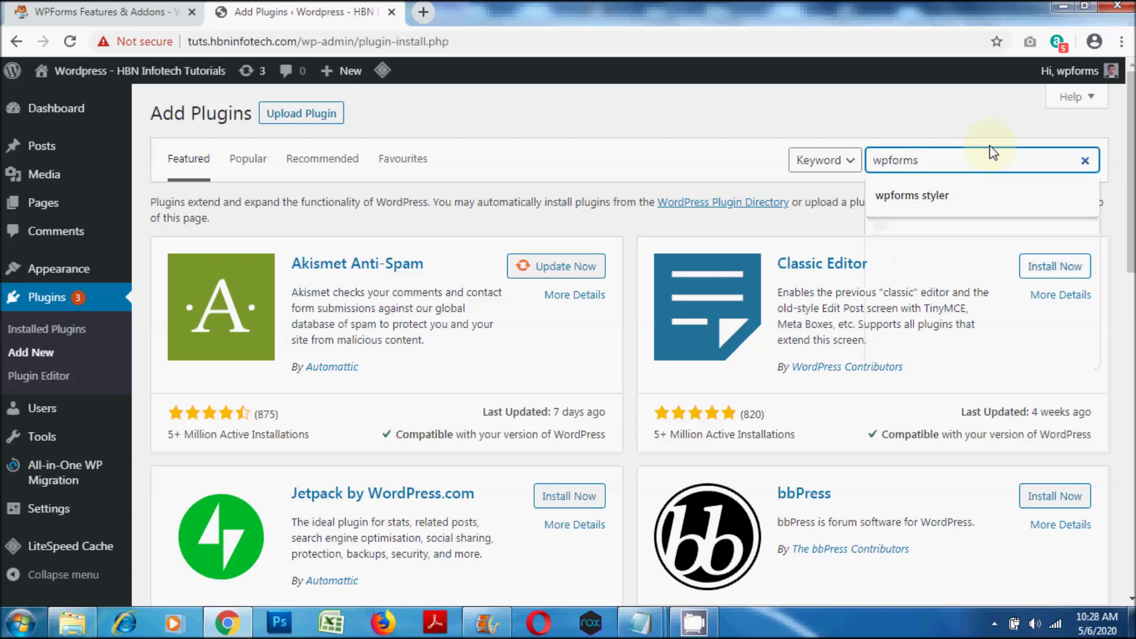
key("Return")
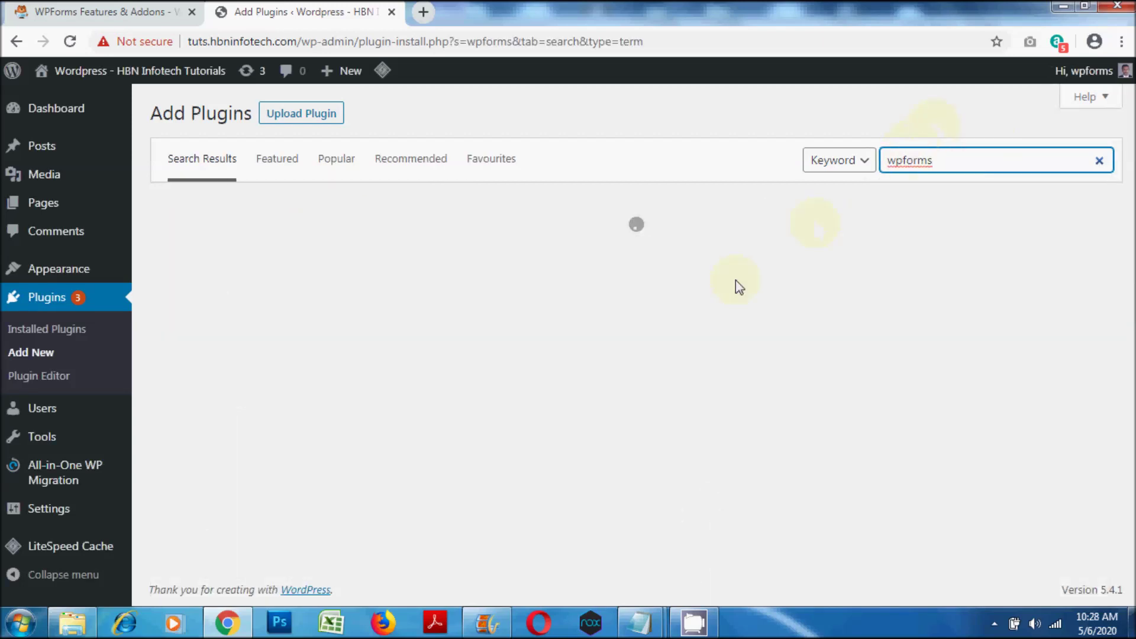
Install and activate the Contact Form by WPForms plugin, and look over its welcome page
left_click(566, 256)
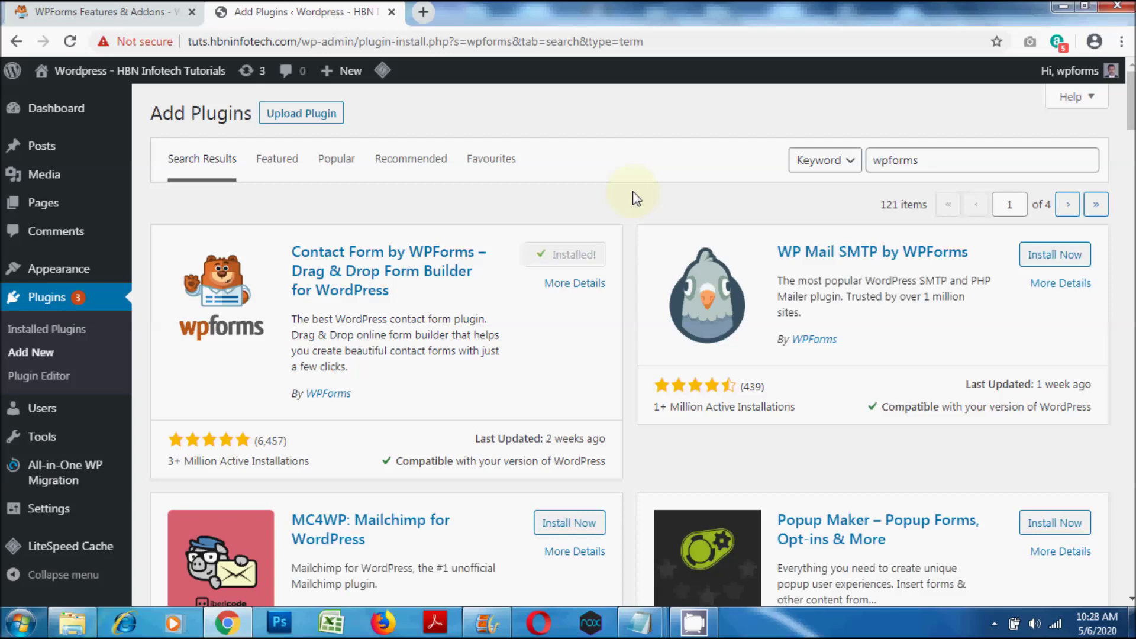
left_click(579, 256)
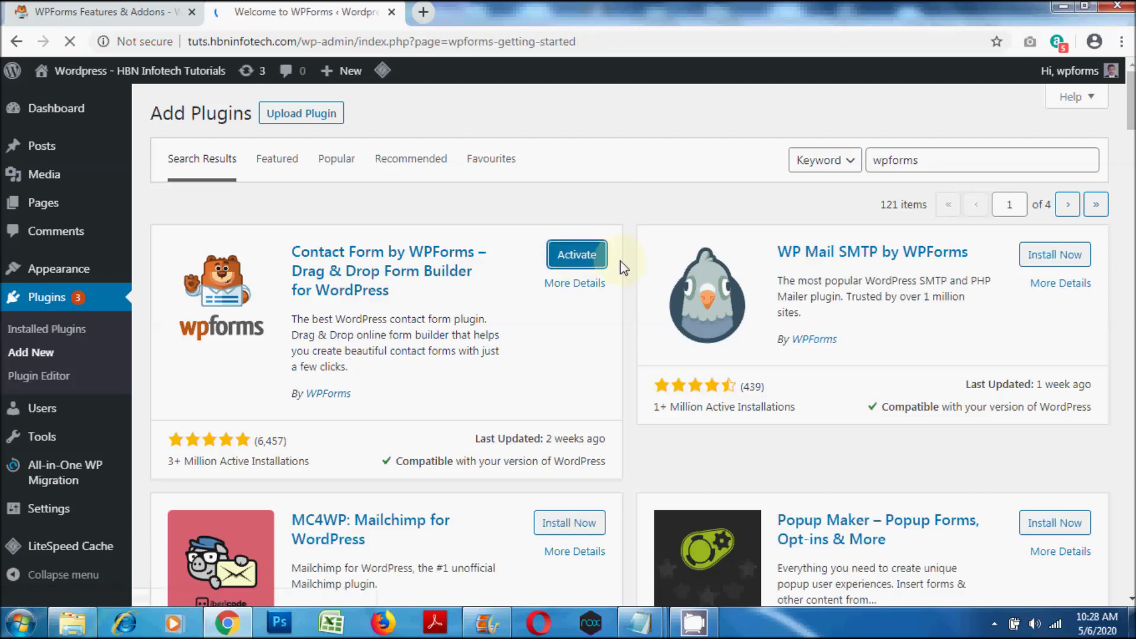
scroll(1011, 224, "down", 20)
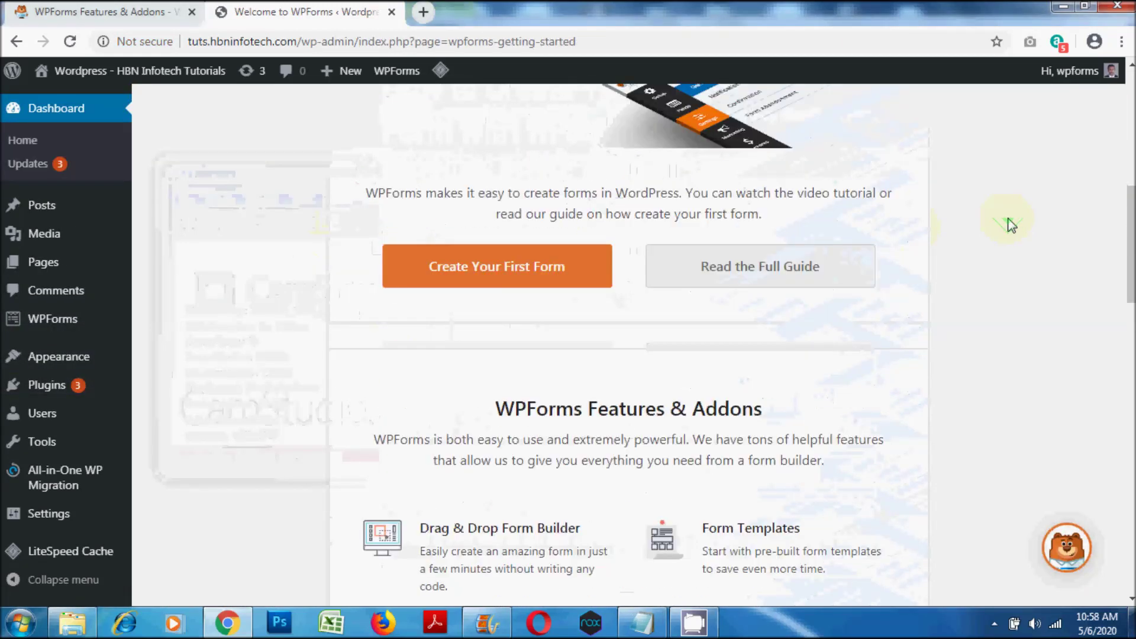
scroll(1011, 224, "down", 1)
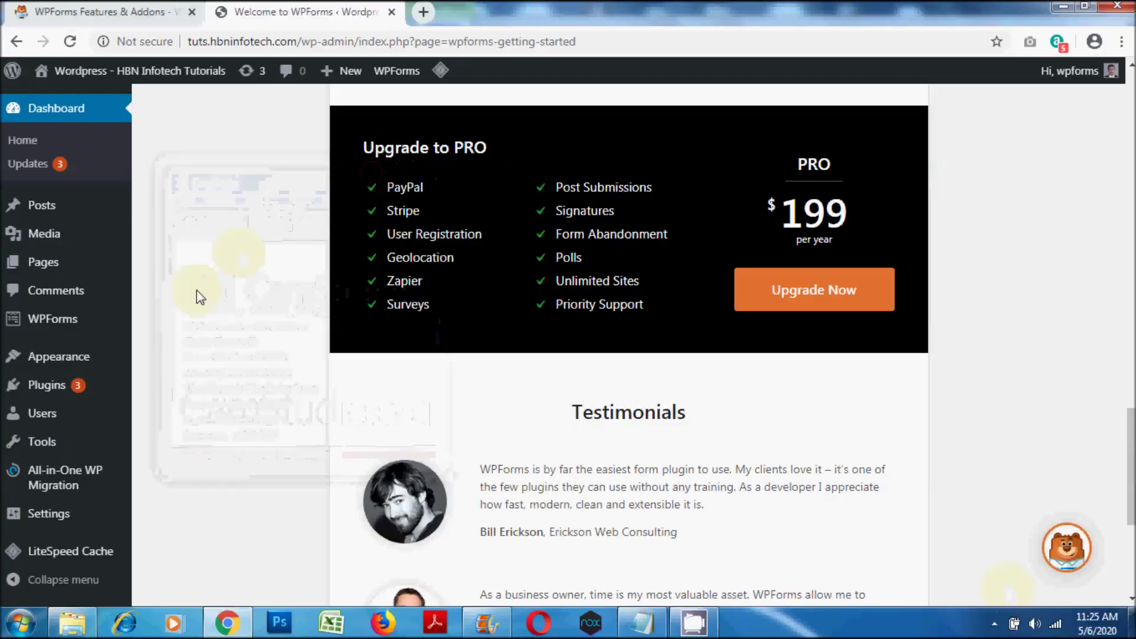
Create a new WPForms form named "Blank Contact Form" from the Blank Form template
mouse_move(34, 323)
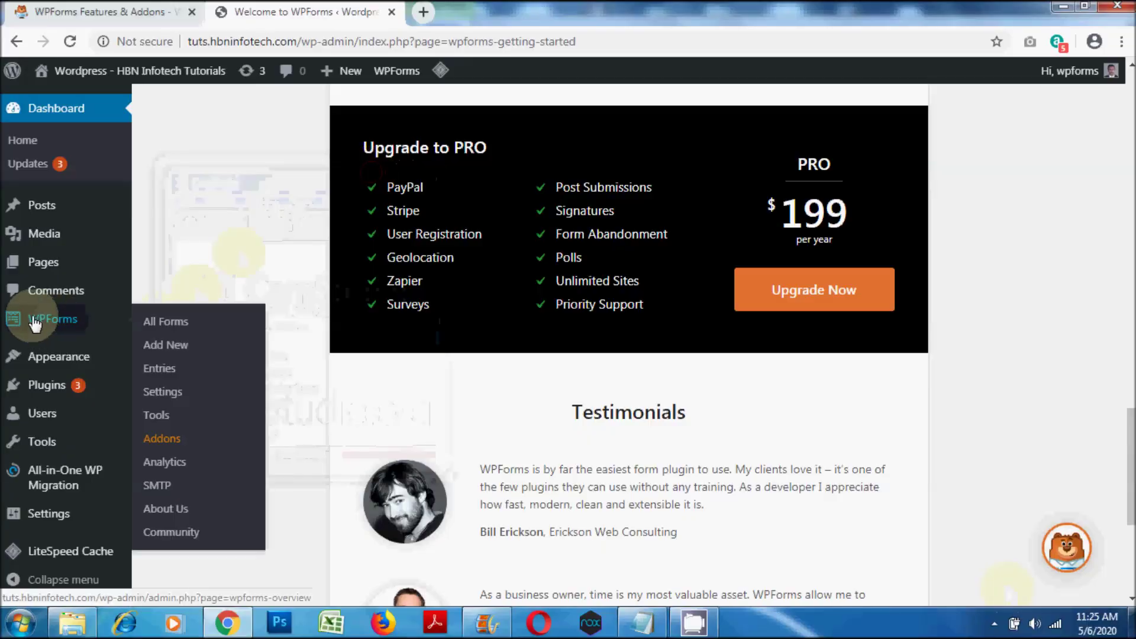
left_click(173, 350)
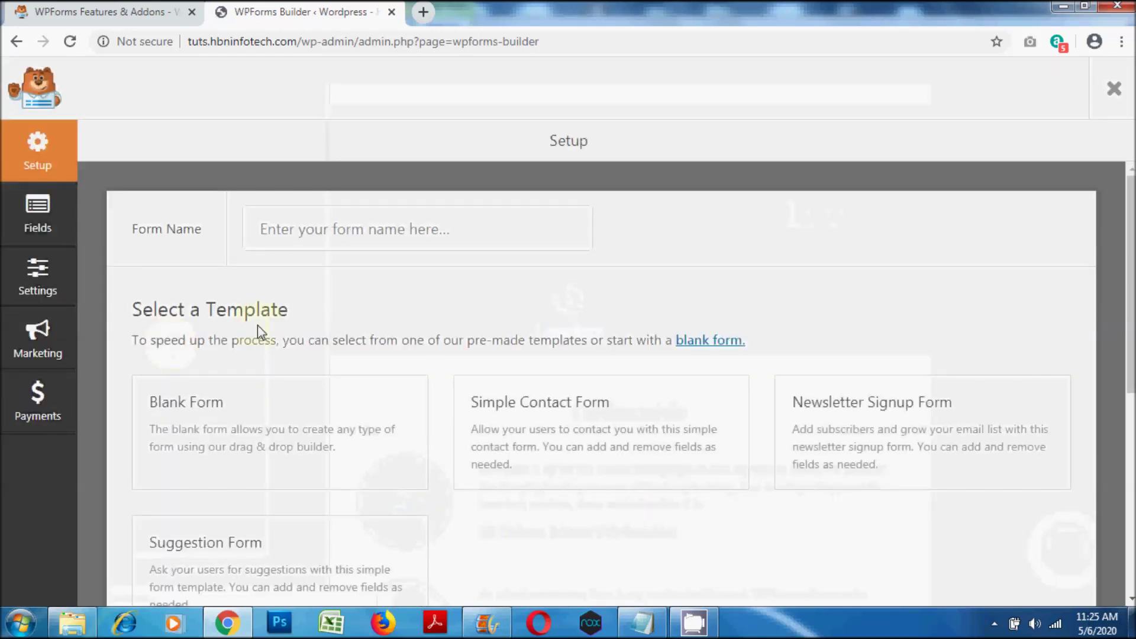
left_click(406, 238)
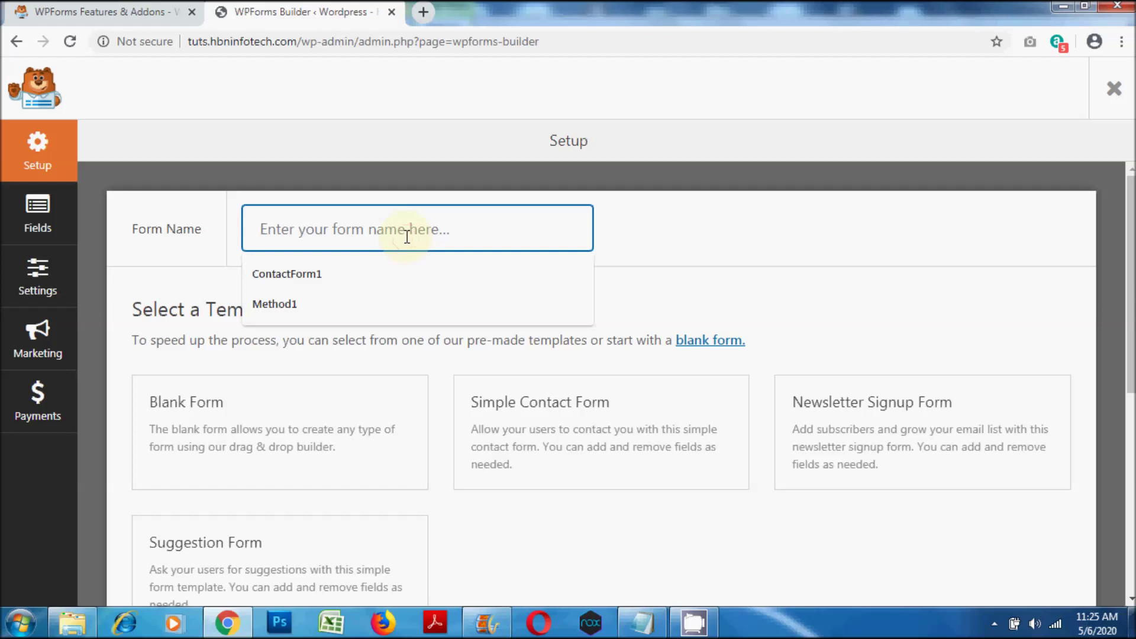
type("Blank")
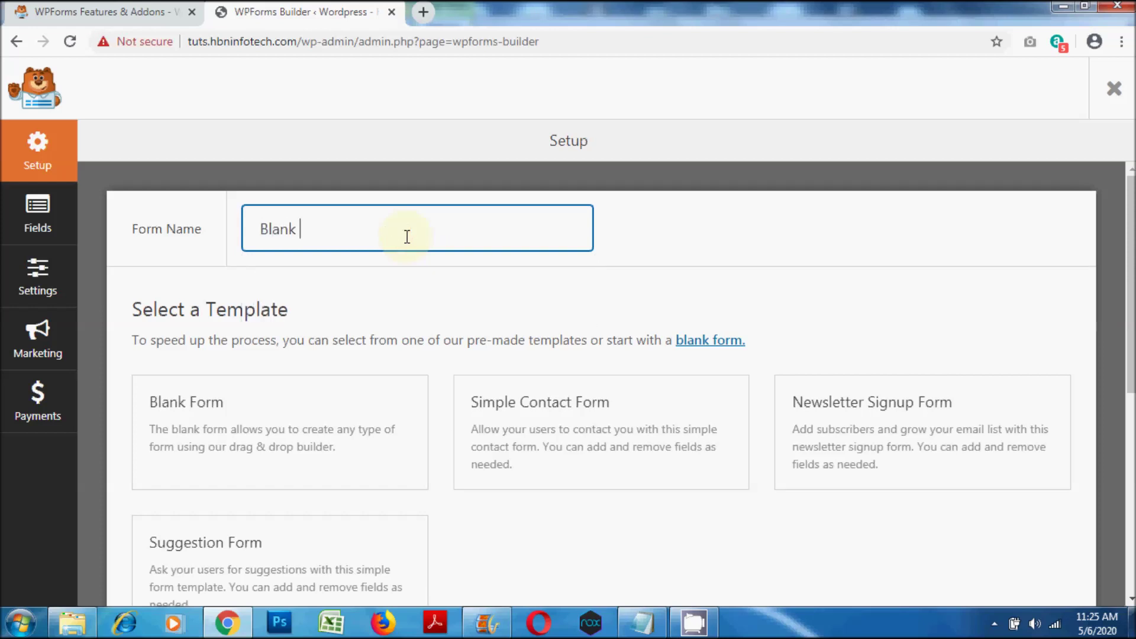
type(" Contact Form")
scroll(407, 238, "down", 3)
mouse_move(393, 304)
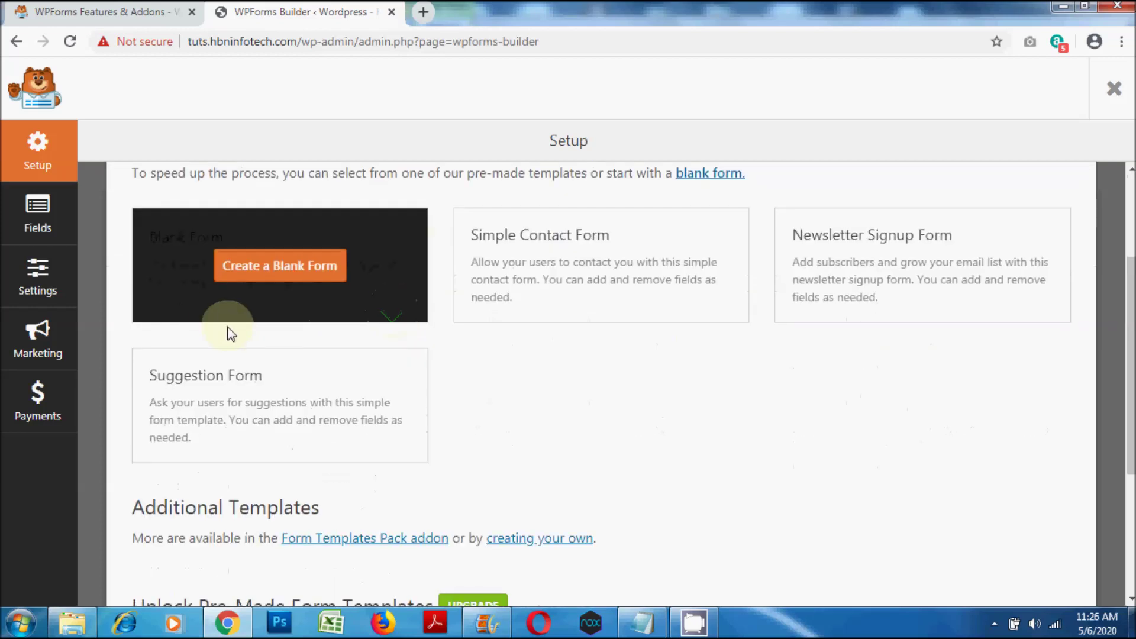
left_click(317, 270)
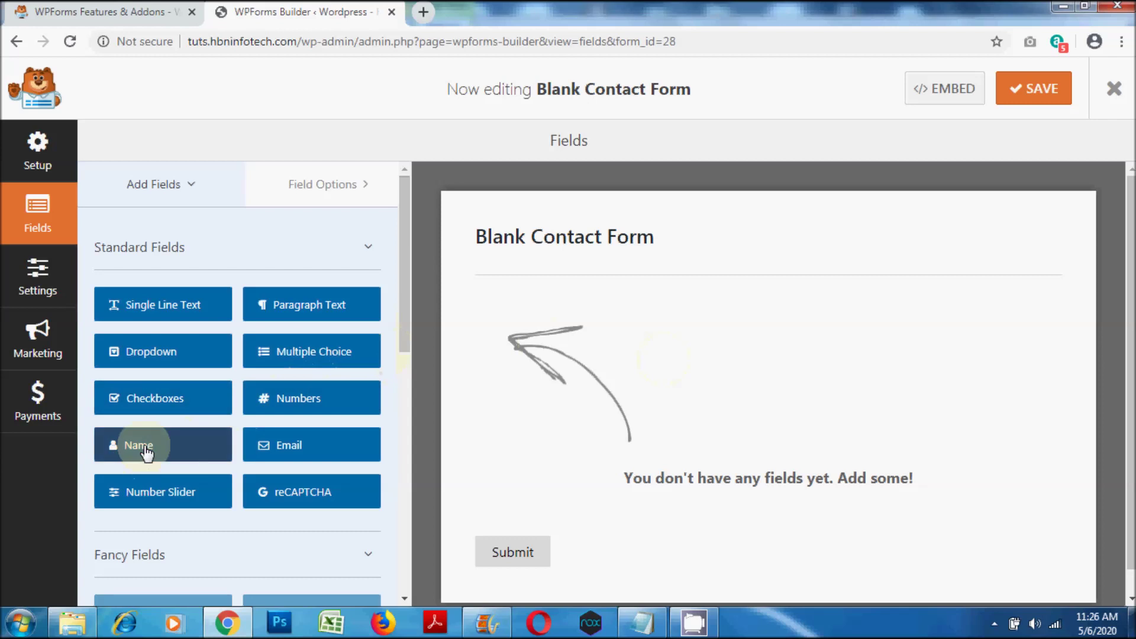
Add a Name field in First Middle Last format to the form, with an Email field below it
left_click_drag(147, 452, 632, 333)
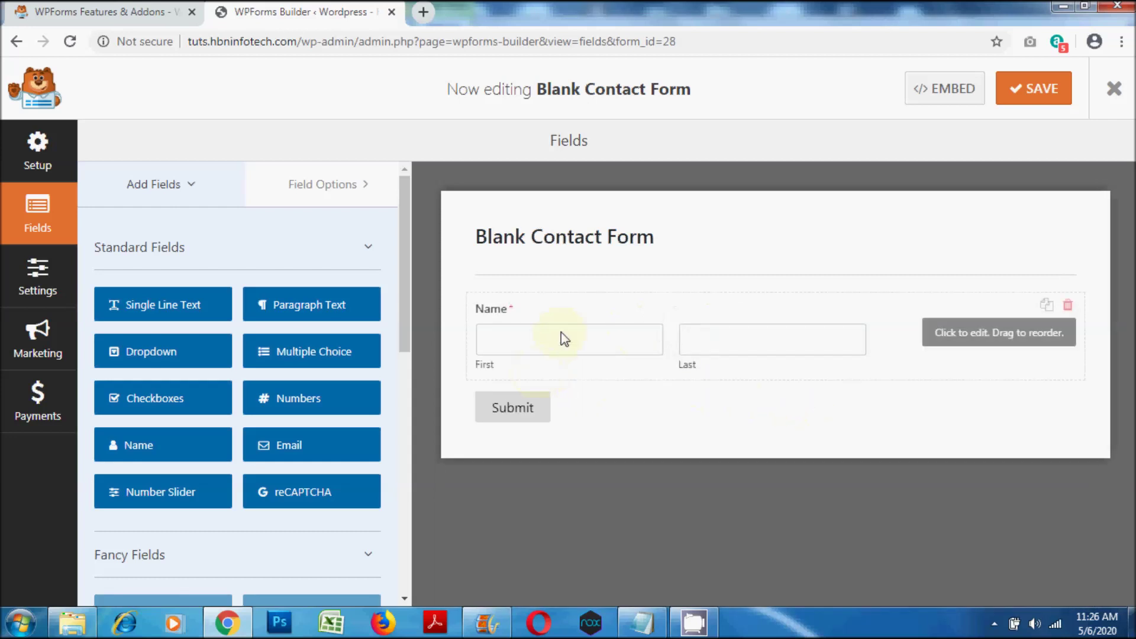
left_click(324, 191)
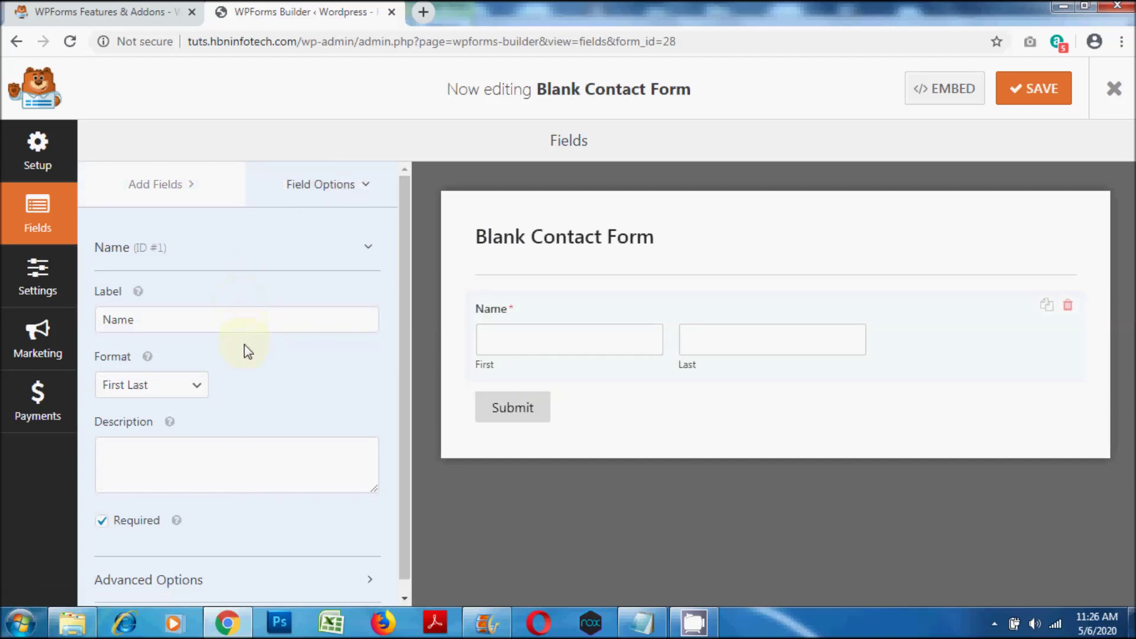
left_click(199, 389)
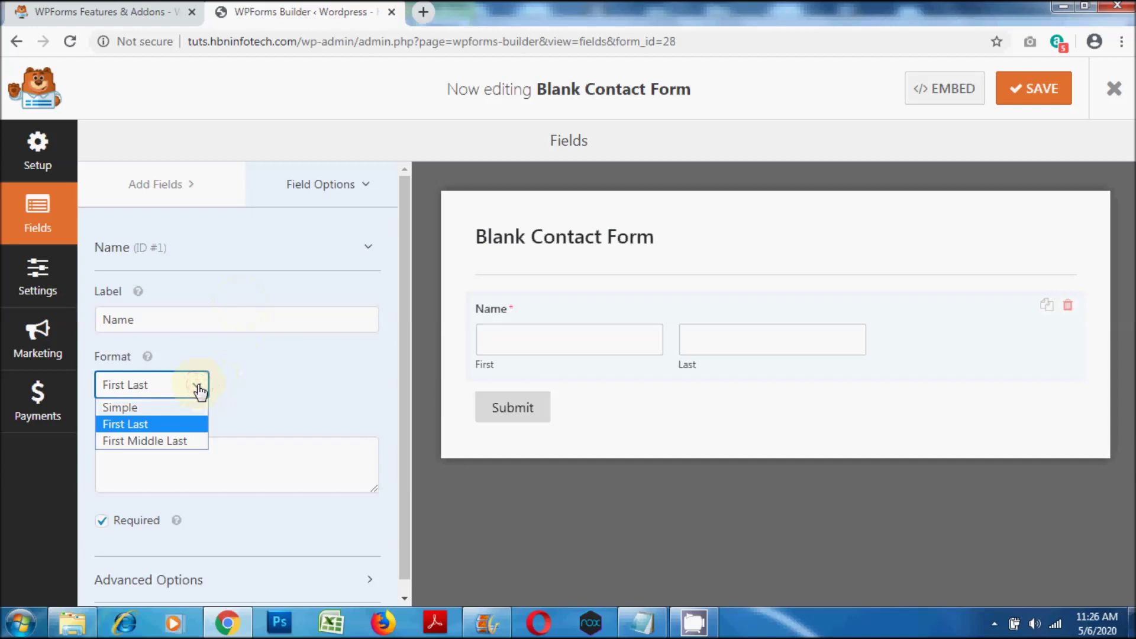
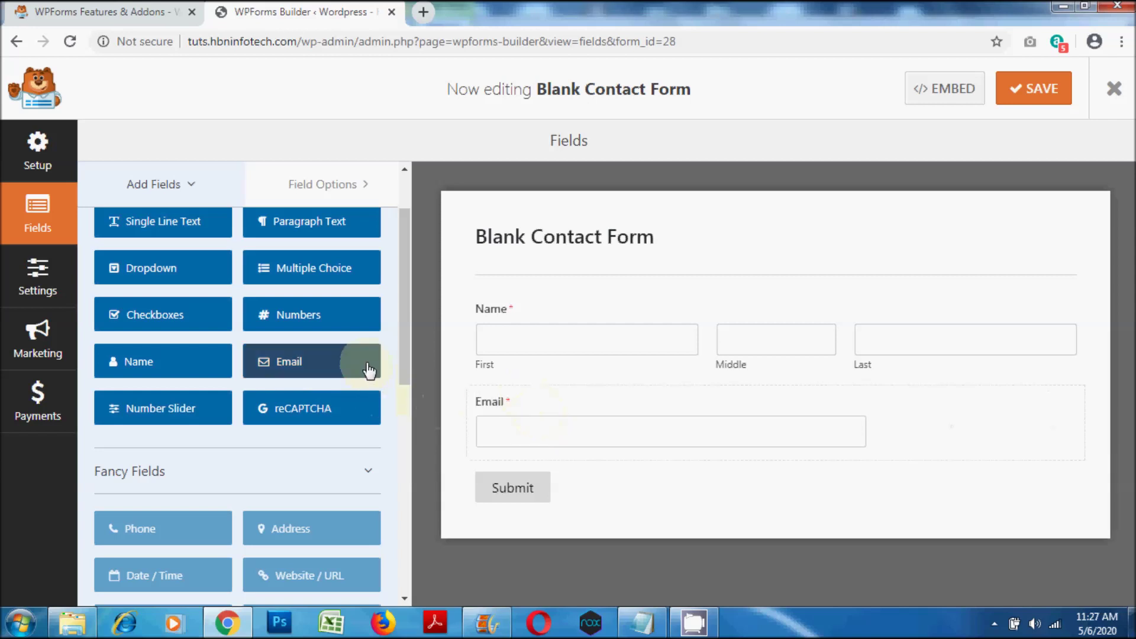
Look over the Name field's options, including the advanced field size and the first and middle name settings
left_click(335, 187)
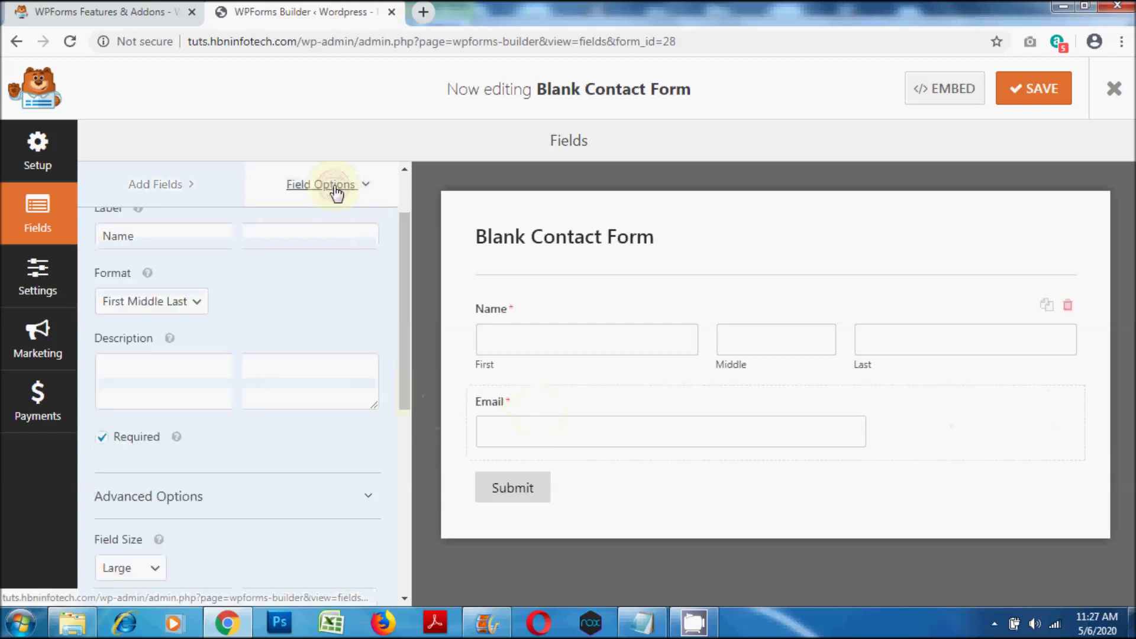
scroll(286, 416, "down", 2)
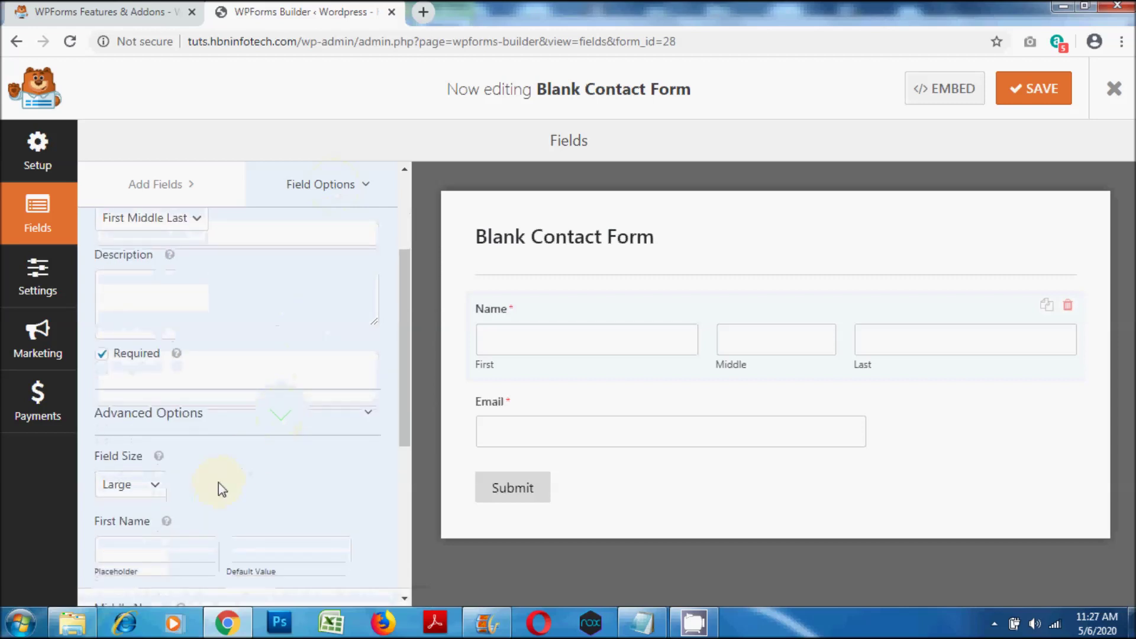
scroll(204, 482, "down", 2)
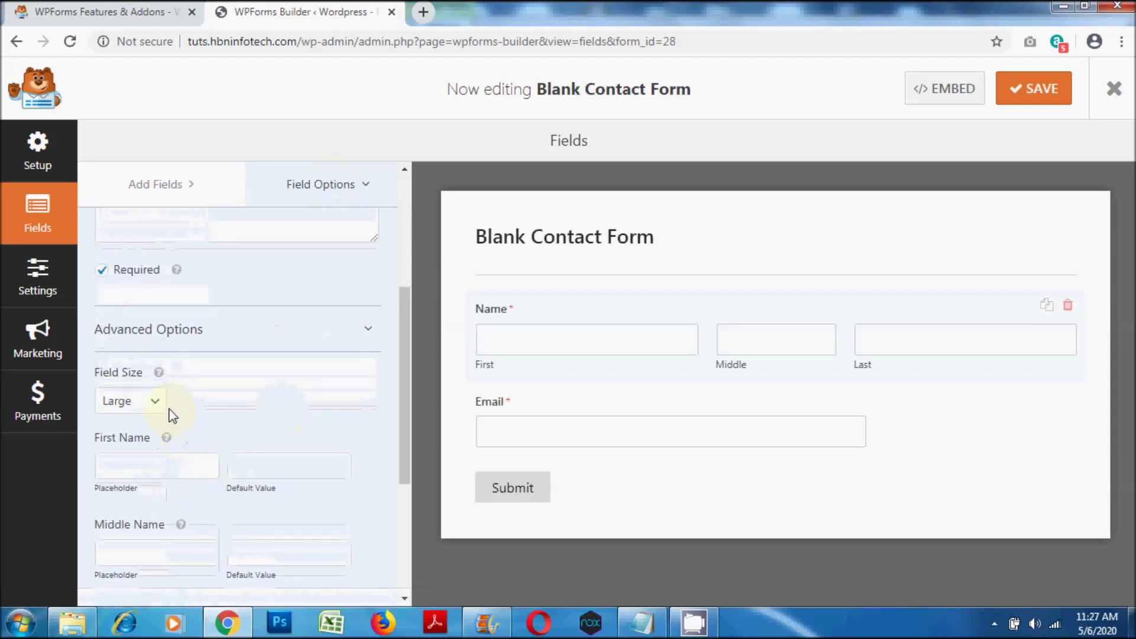
scroll(178, 414, "up", 6)
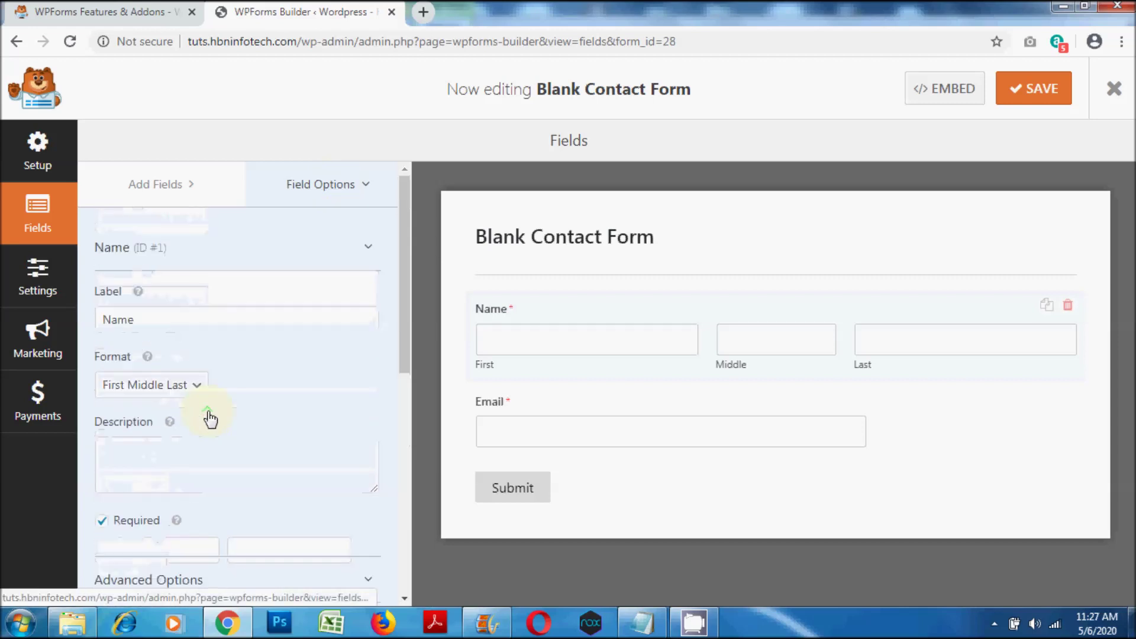
Add a Paragraph Text field and a Numbers field, placing Numbers between Email and Paragraph Text
left_click(156, 193)
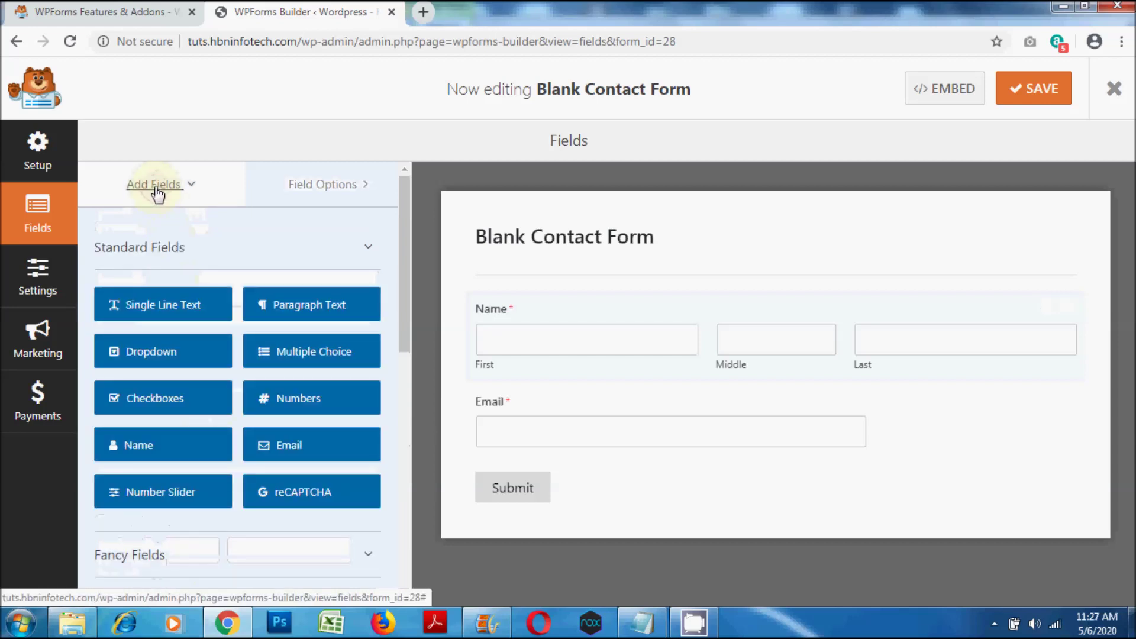
left_click(308, 306)
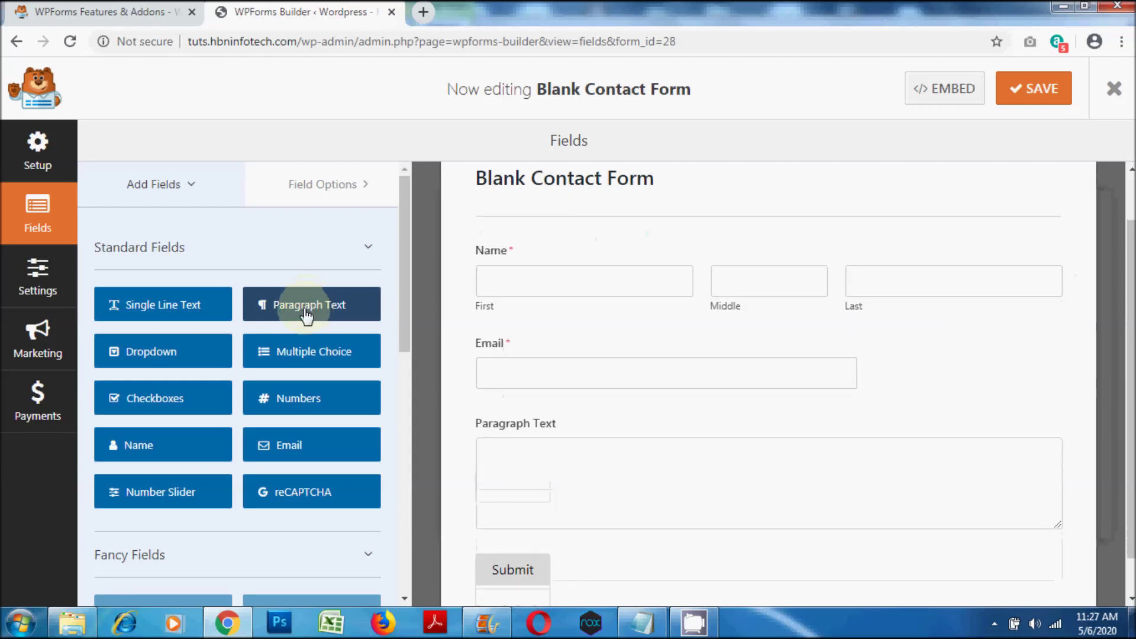
left_click(299, 405)
left_click_drag(564, 471, 381, 270)
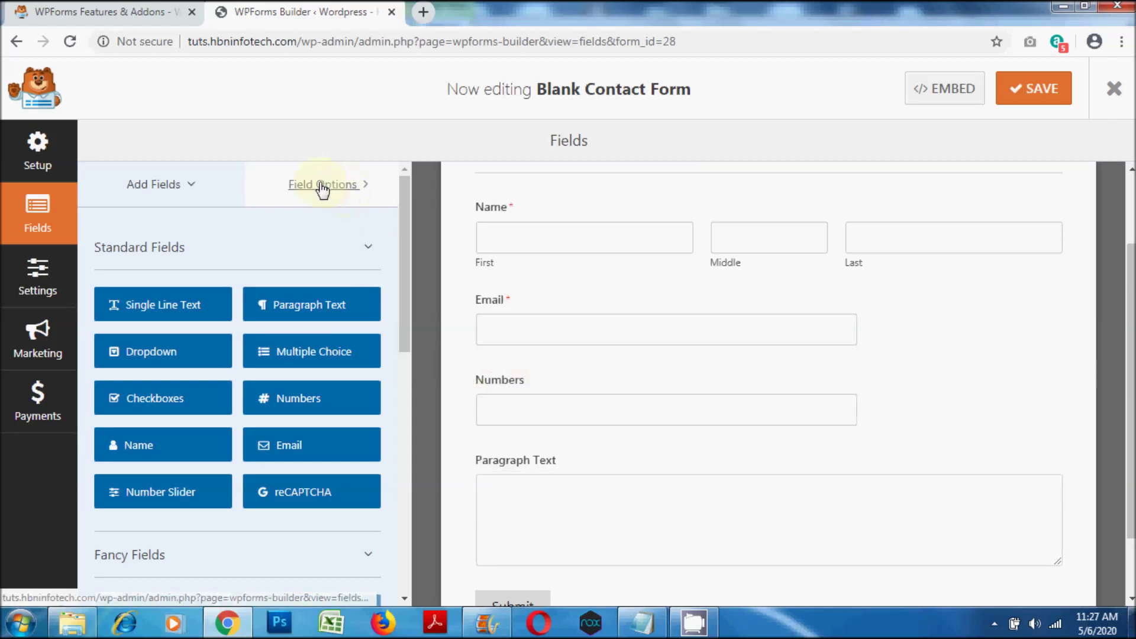
Review the Name field's label, format, description, required and advanced settings
left_click(317, 185)
left_click_drag(160, 320, 90, 317)
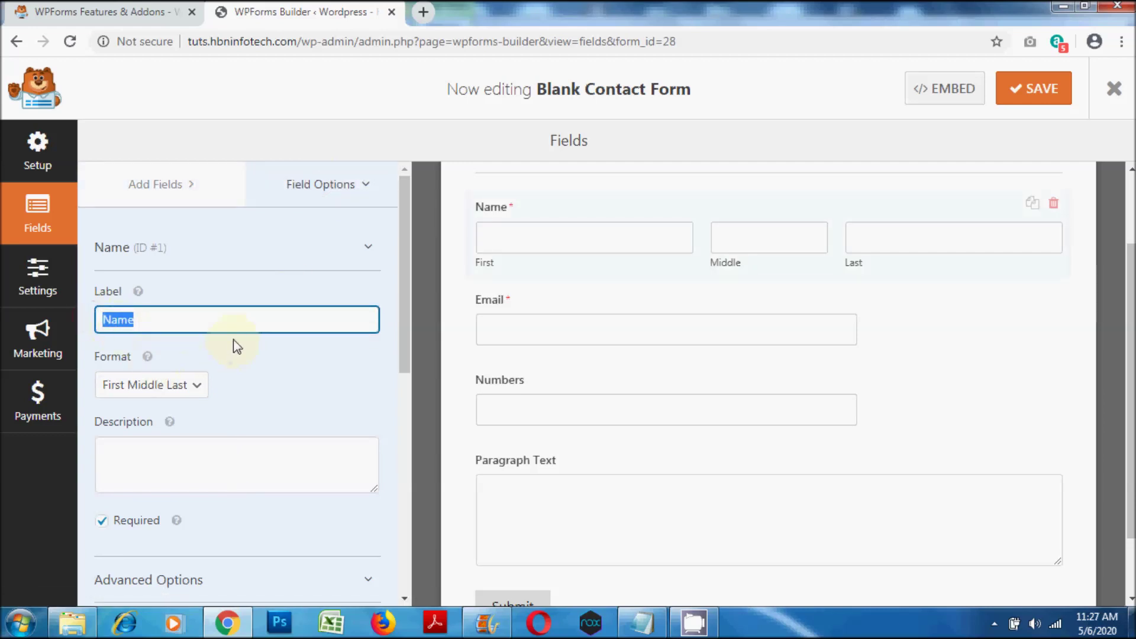
scroll(234, 341, "down", 2)
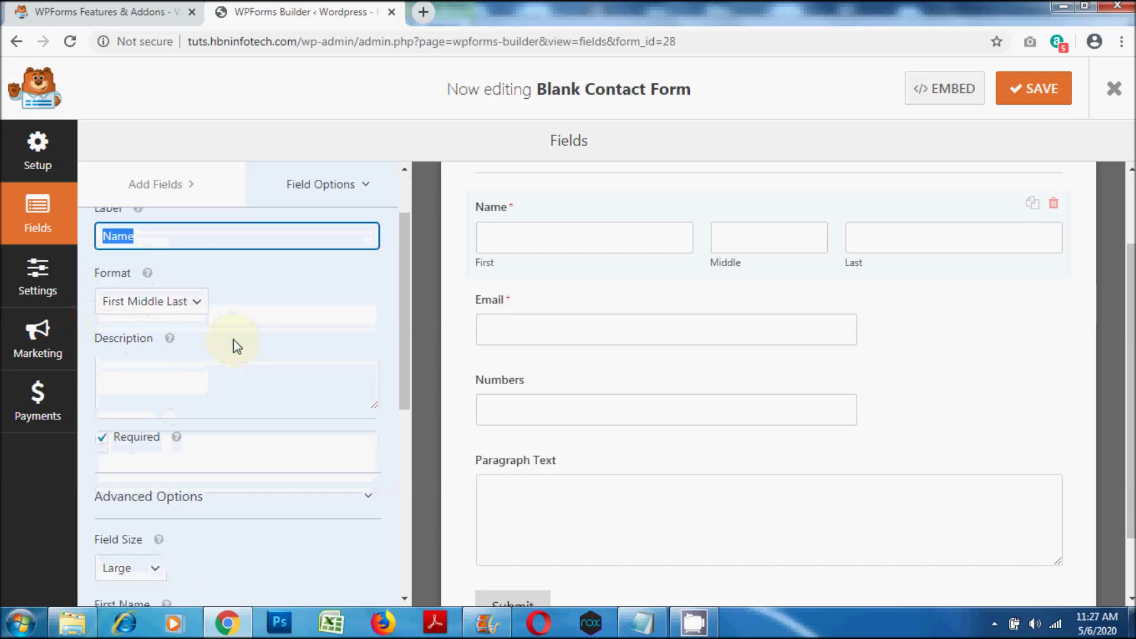
scroll(233, 339, "down", 2)
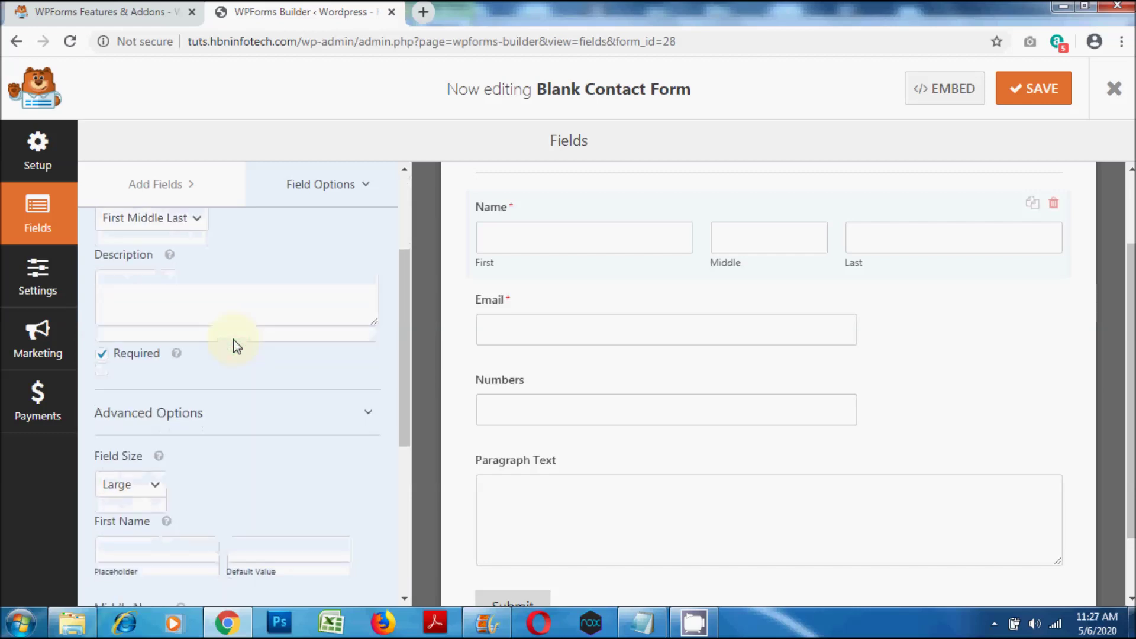
scroll(233, 339, "down", 2)
scroll(233, 342, "up", 6)
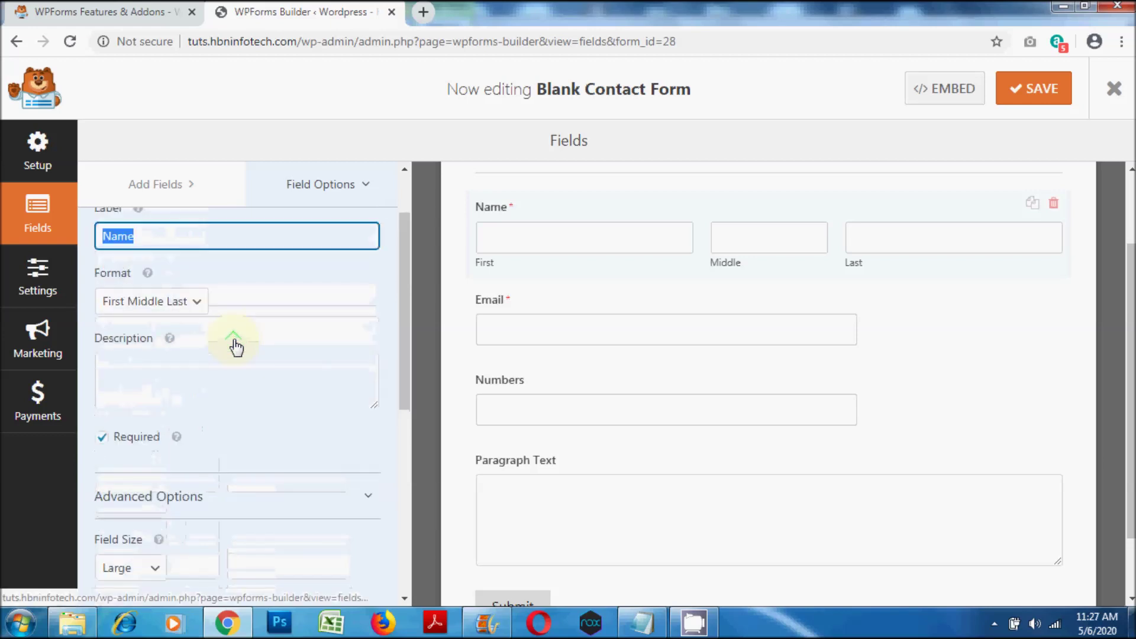
Change the Numbers field's label to "Phone"
left_click(591, 415)
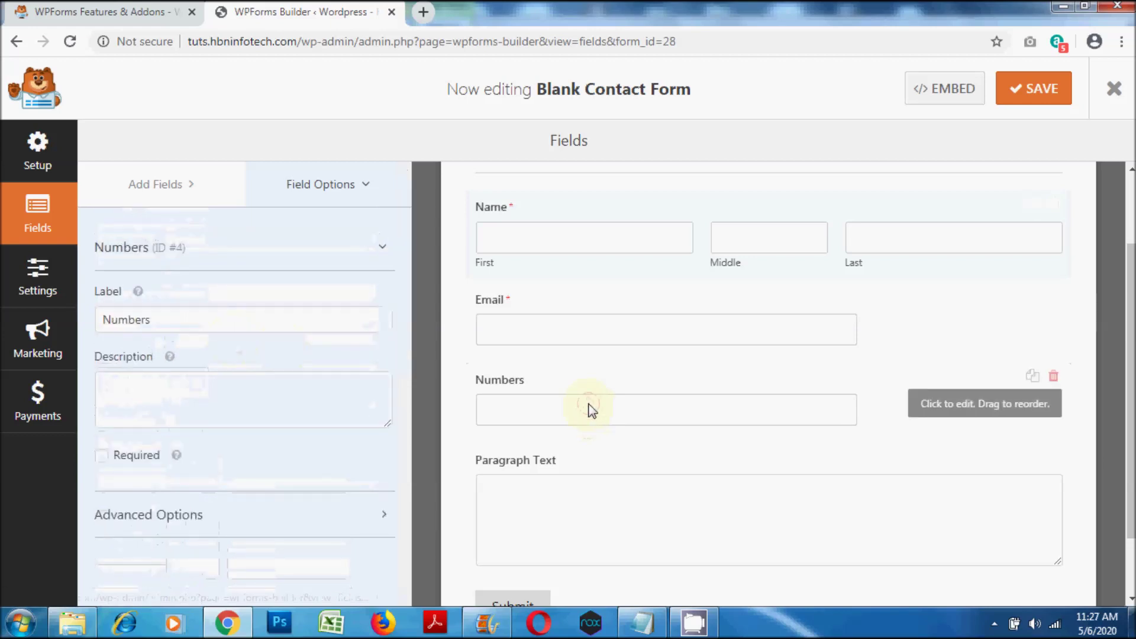
left_click(201, 312)
left_click_drag(183, 317, 100, 319)
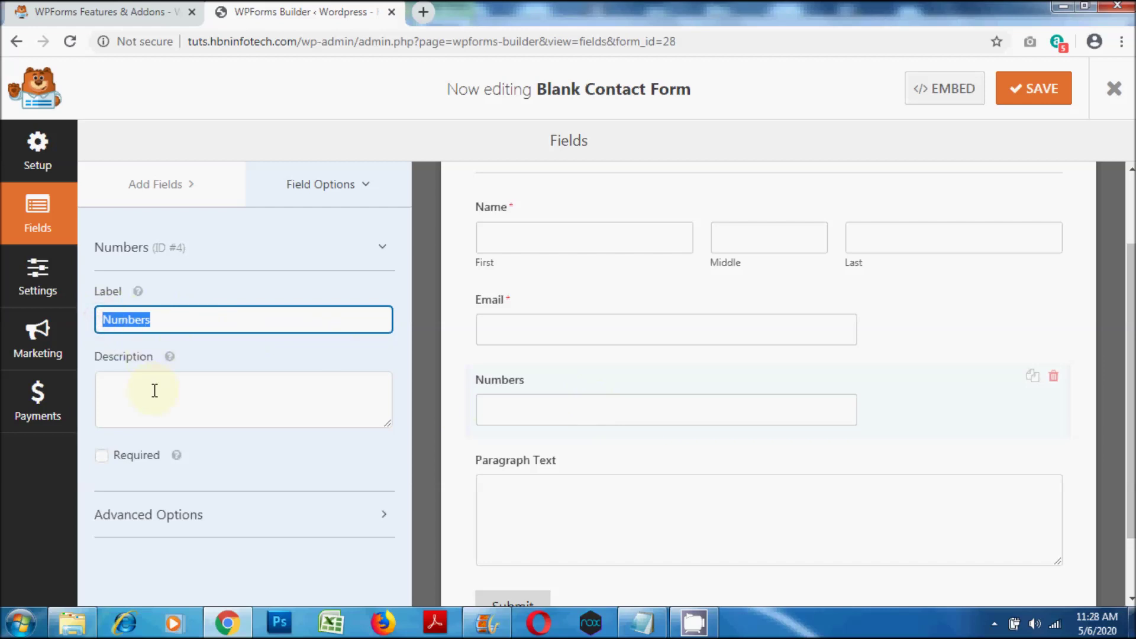
type("Y")
key("BackSpace")
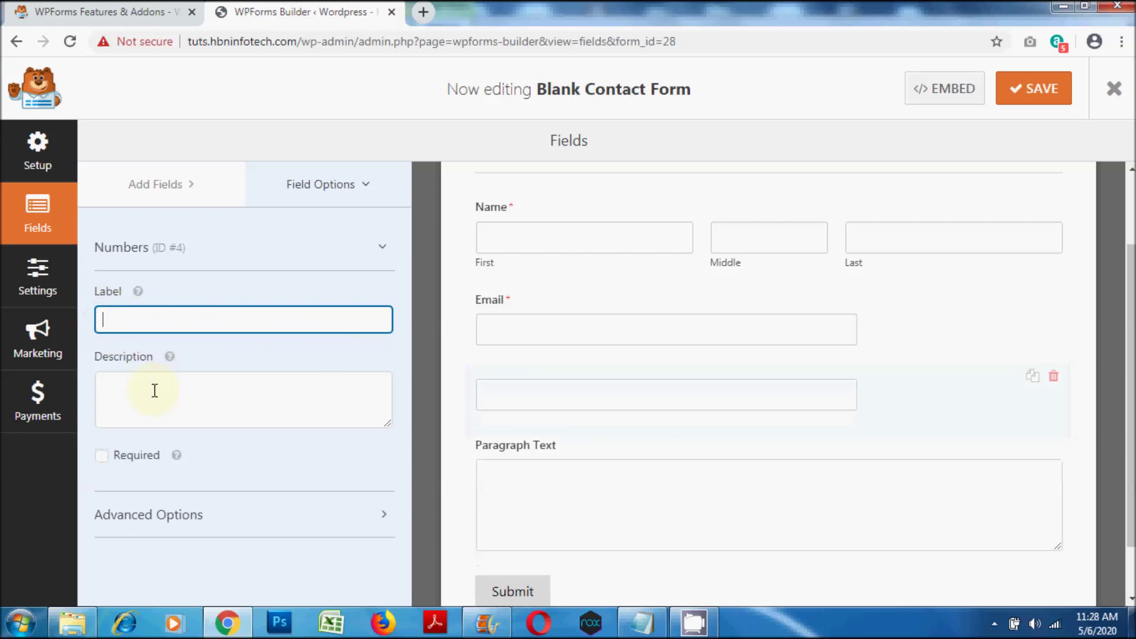
type("Phone")
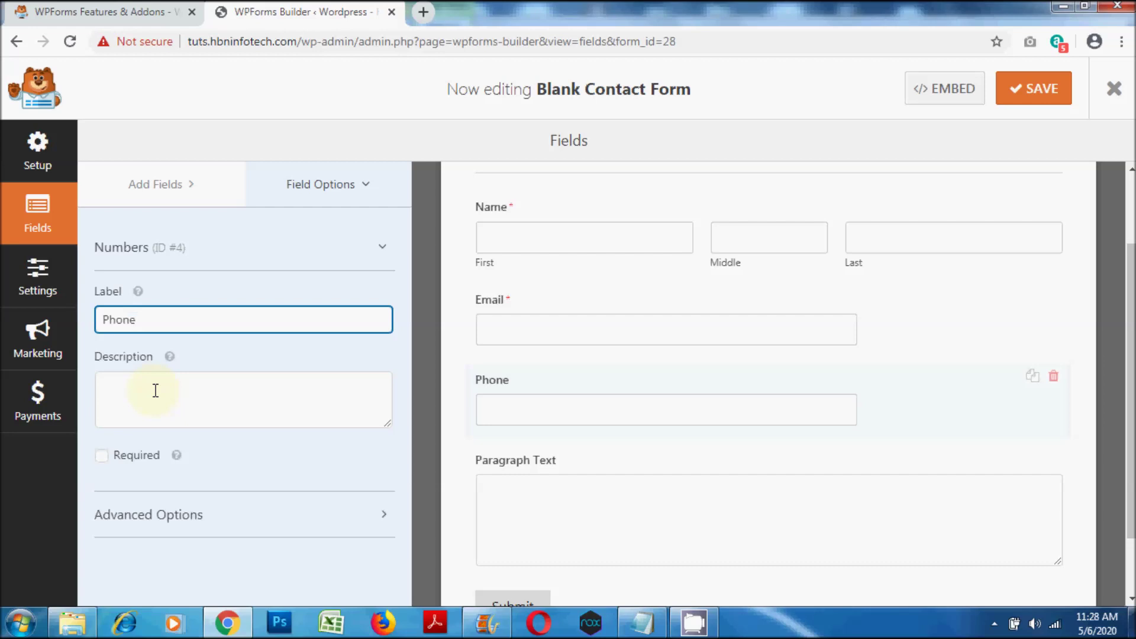
left_click(407, 329)
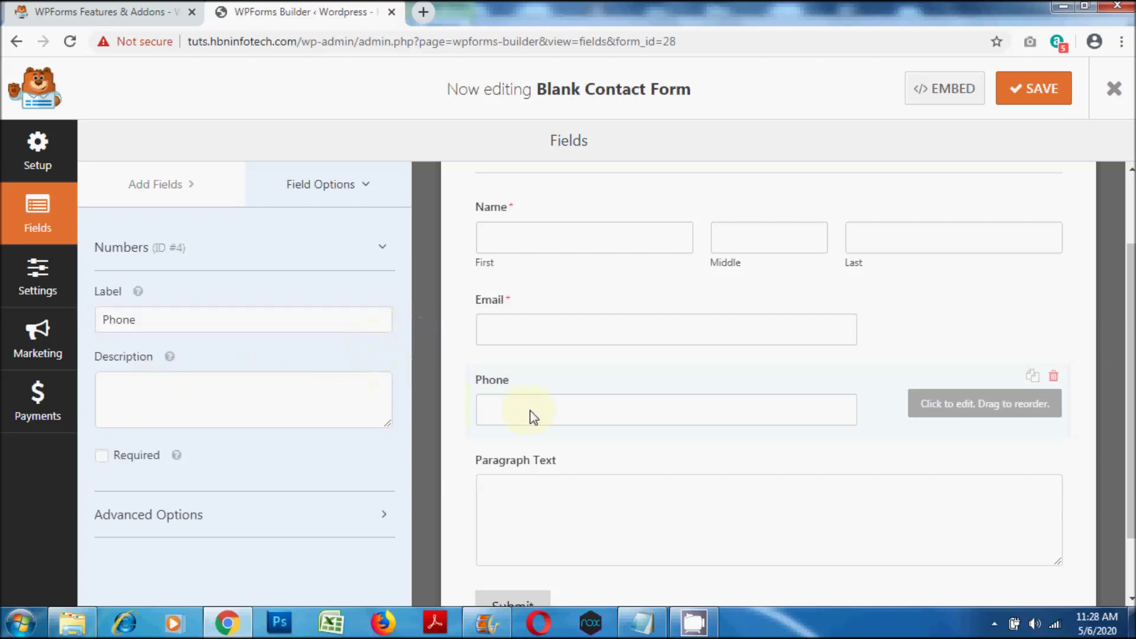
Expand the Phone field's advanced options and examine the size, placeholder, default value and CSS class settings
scroll(555, 412, "down", 2)
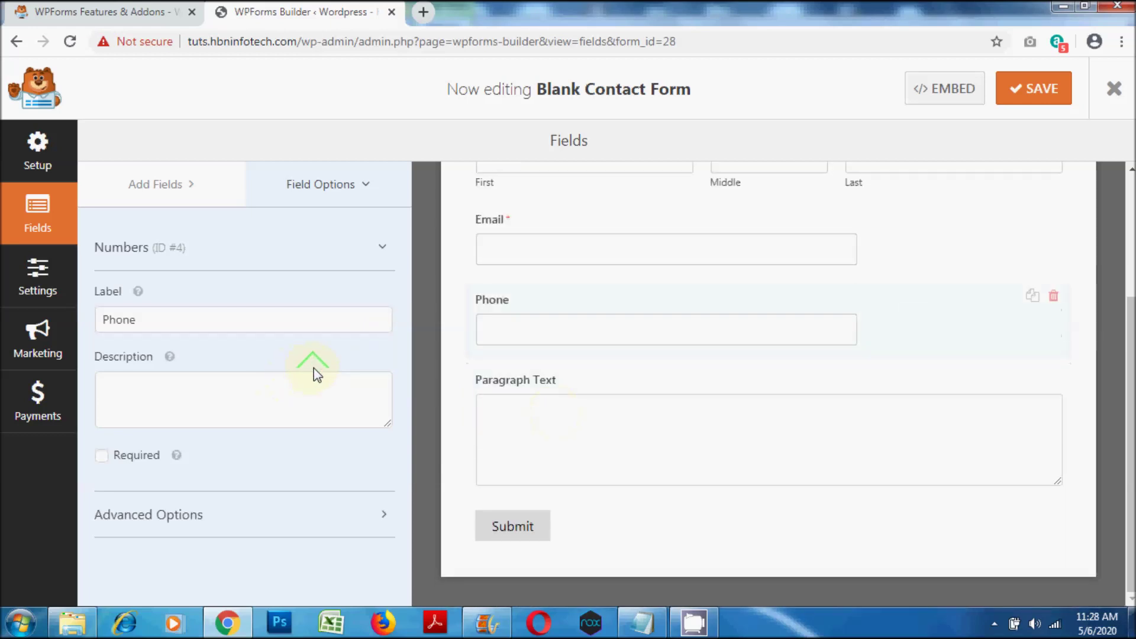
left_click(284, 528)
scroll(280, 439, "down", 3)
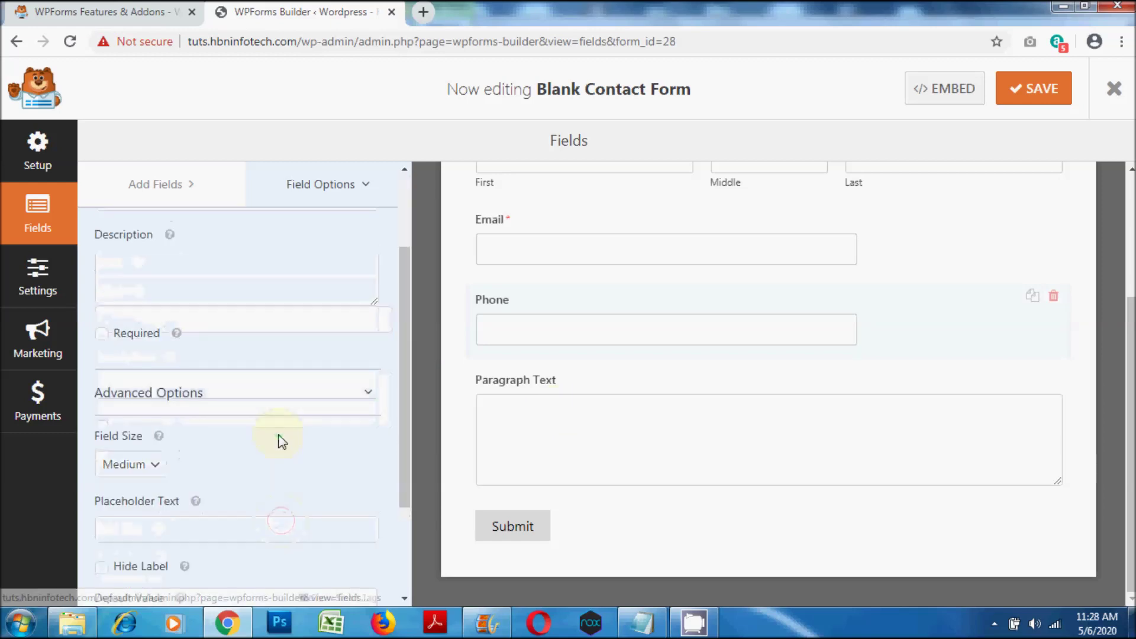
scroll(281, 441, "down", 2)
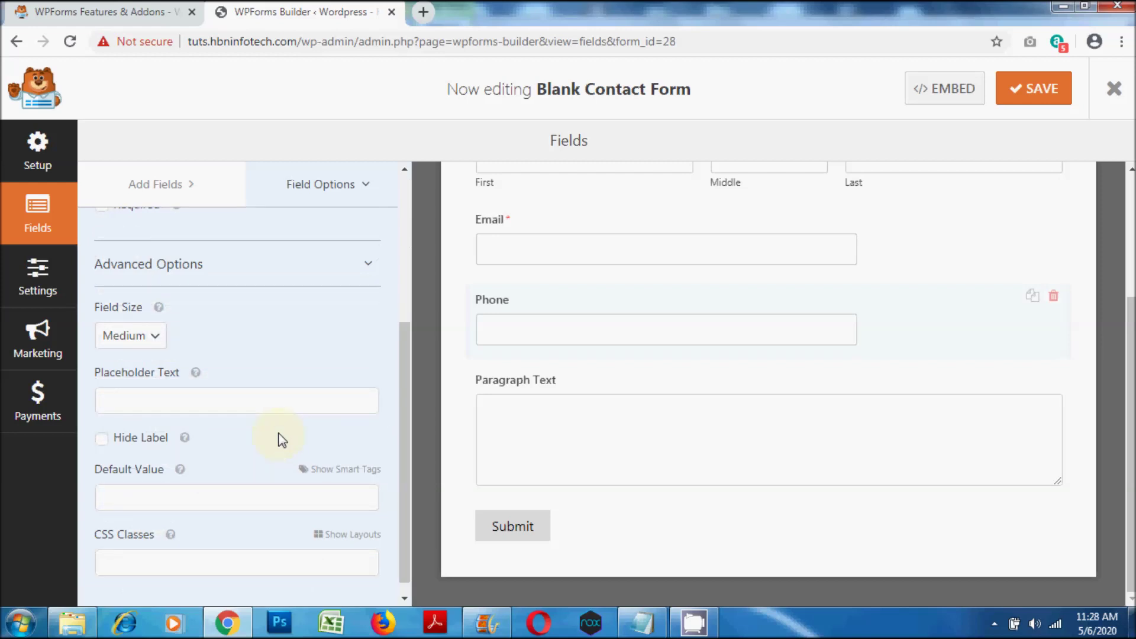
scroll(282, 440, "up", 5)
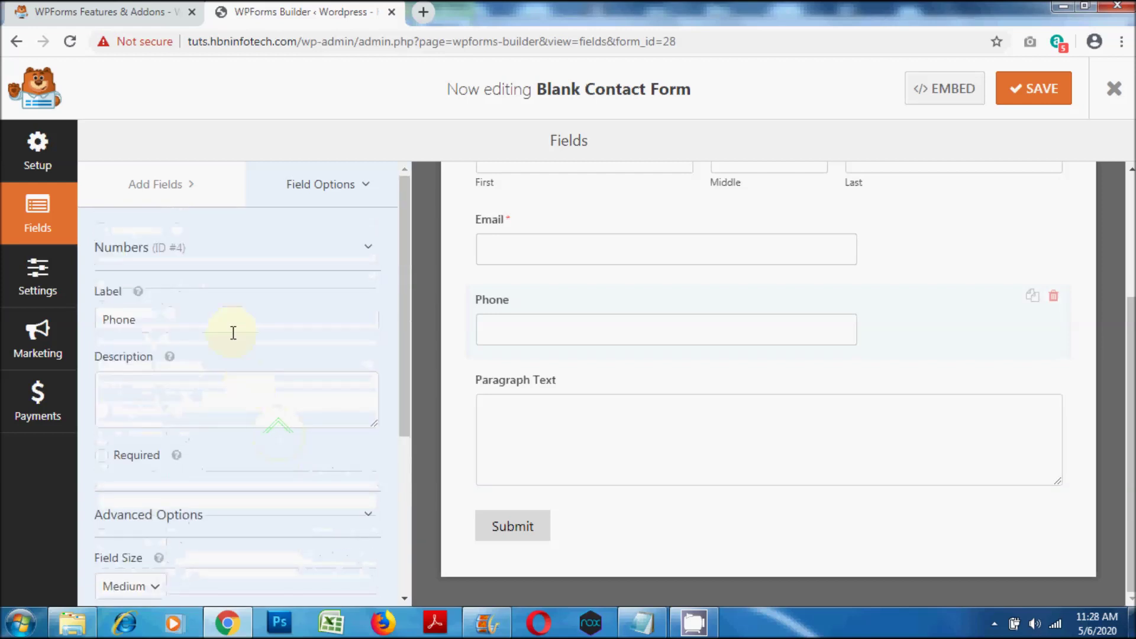
Change the Paragraph Text field's label to "Your Message"
left_click(515, 453)
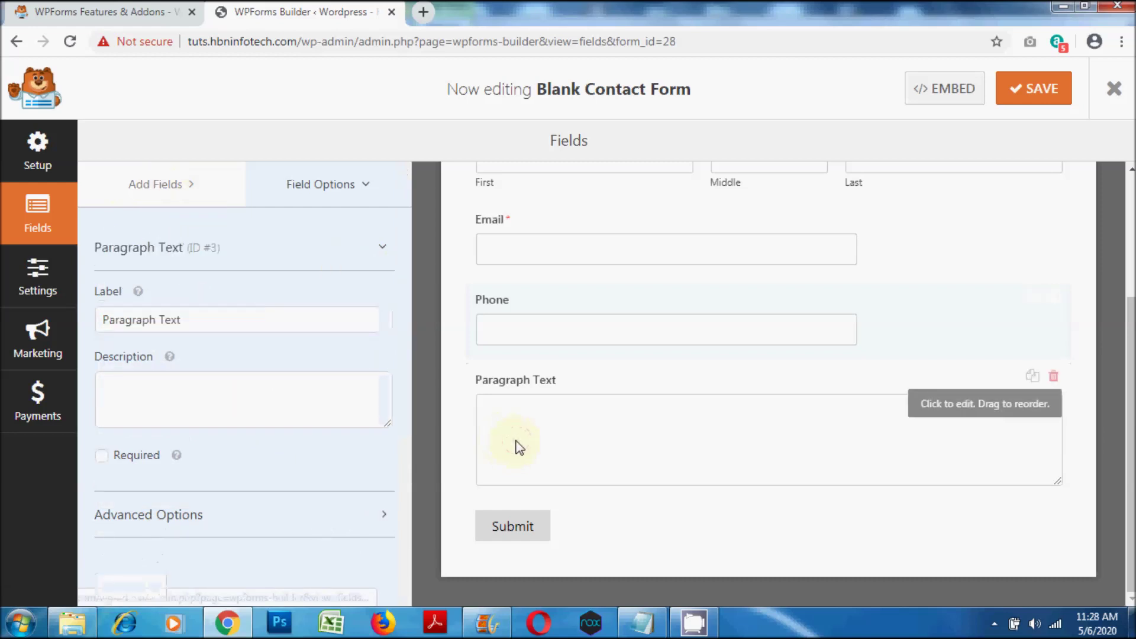
left_click_drag(203, 319, 109, 315)
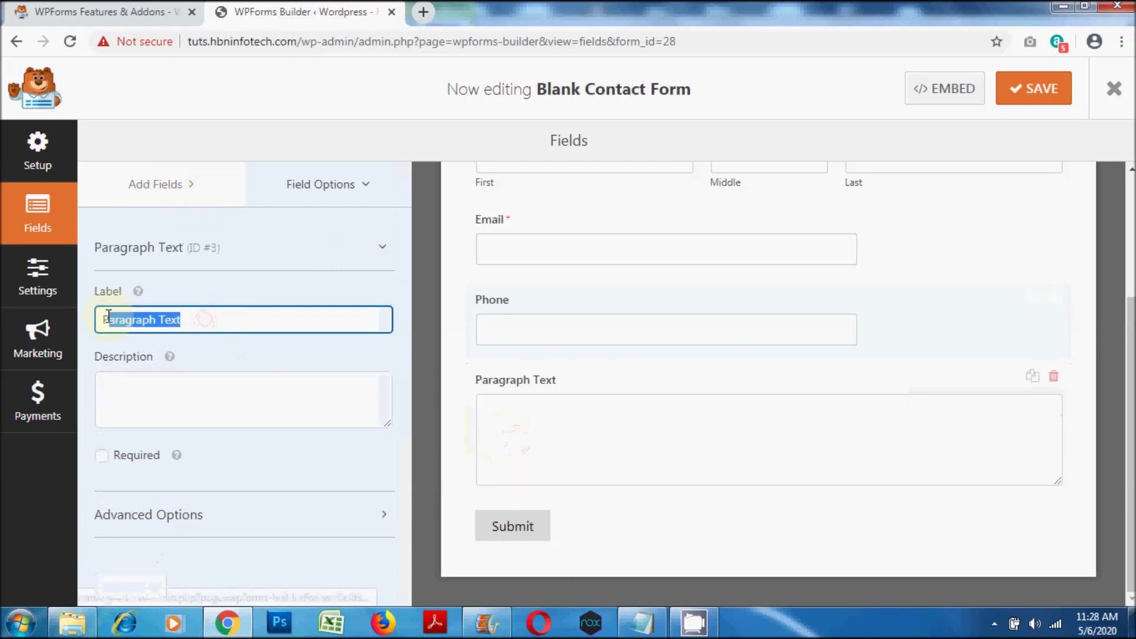
type("Your Message")
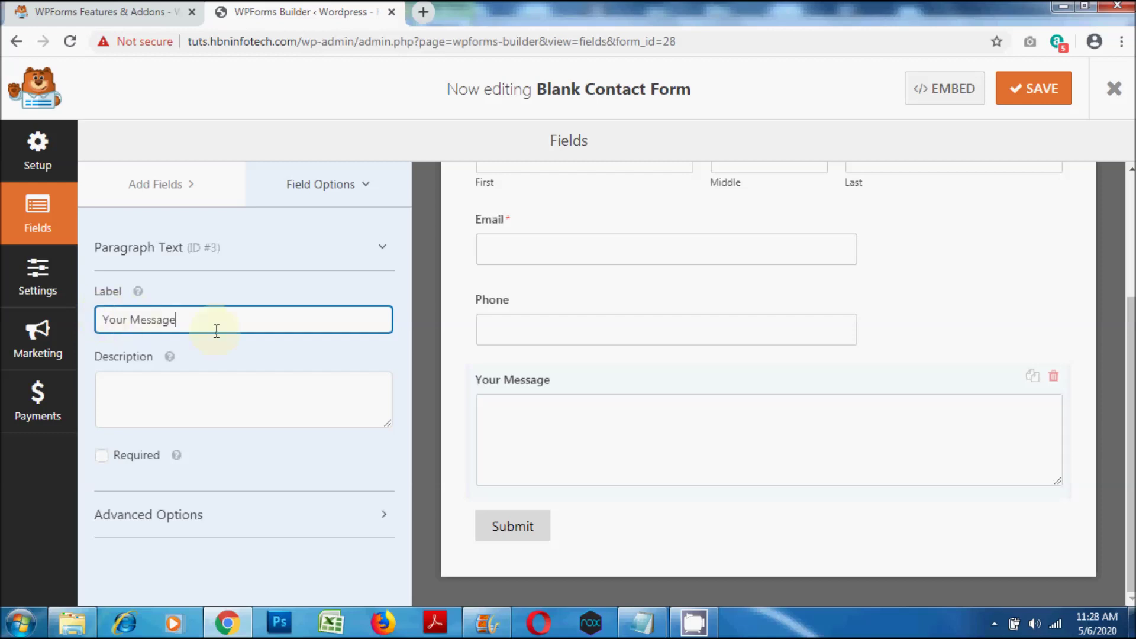
left_click(404, 319)
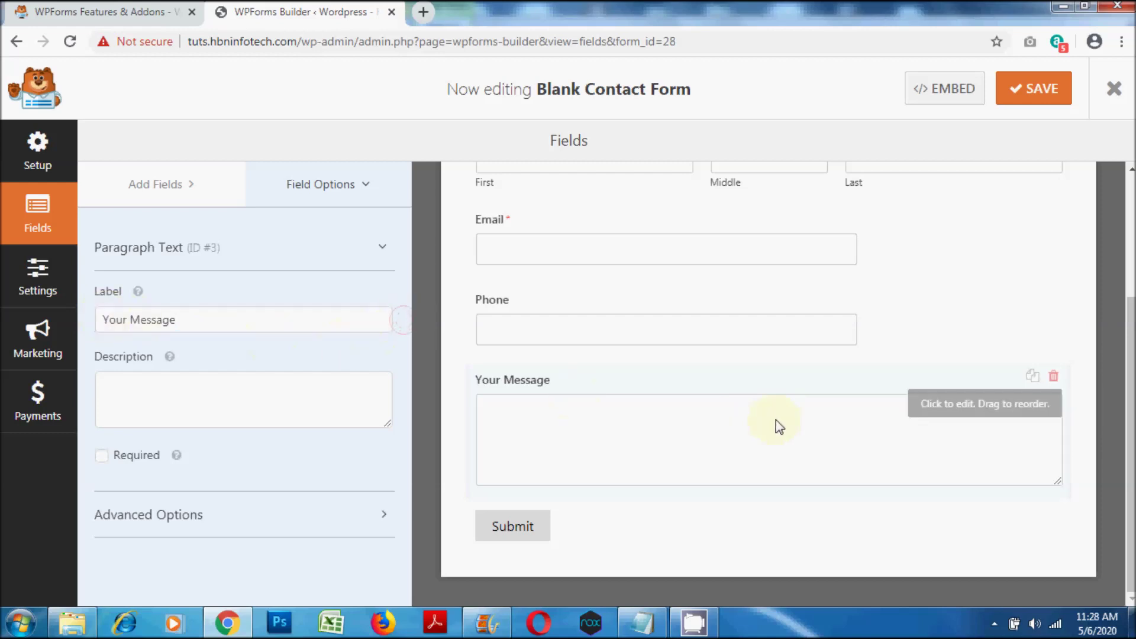
Check the fields in the form preview, save the form and close the form builder
scroll(777, 421, "up", 3)
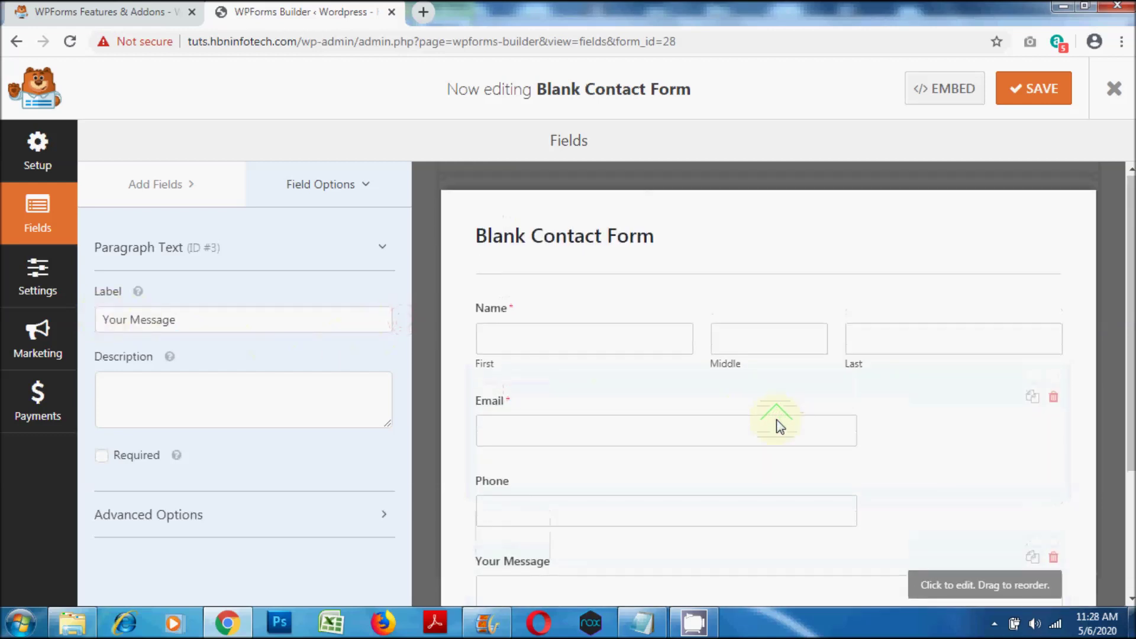
scroll(776, 420, "down", 2)
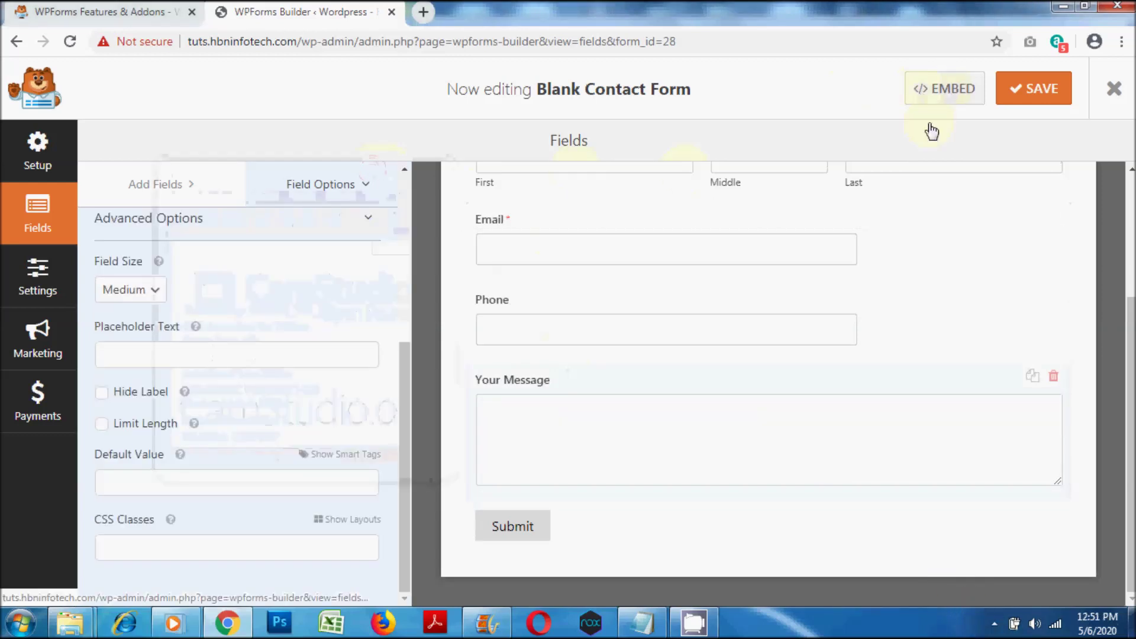
left_click(1062, 90)
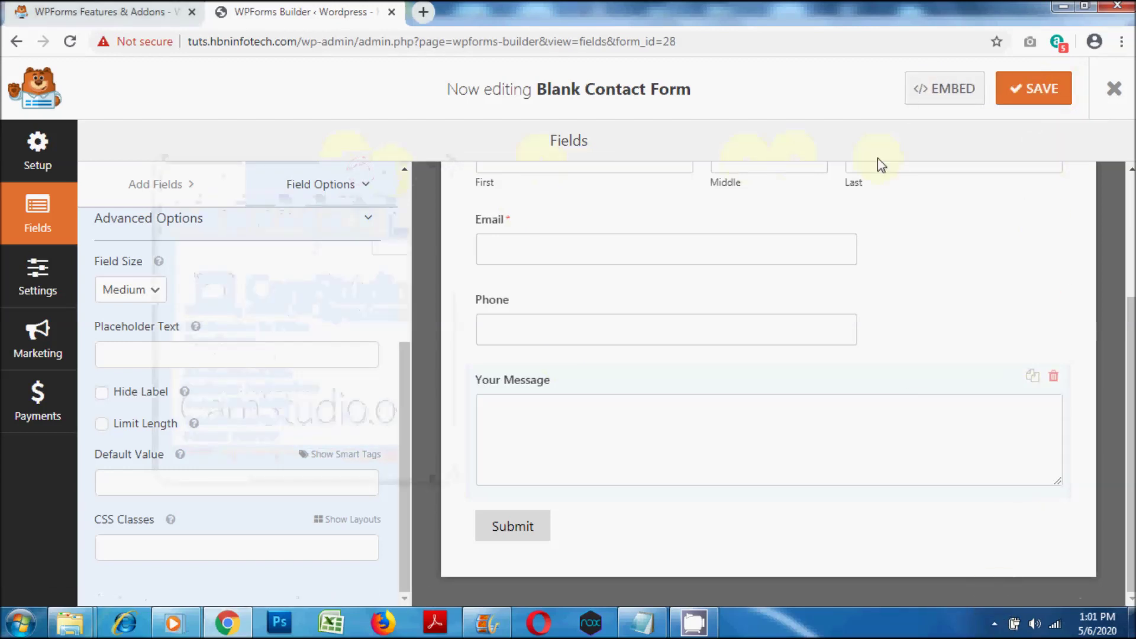
left_click(1117, 92)
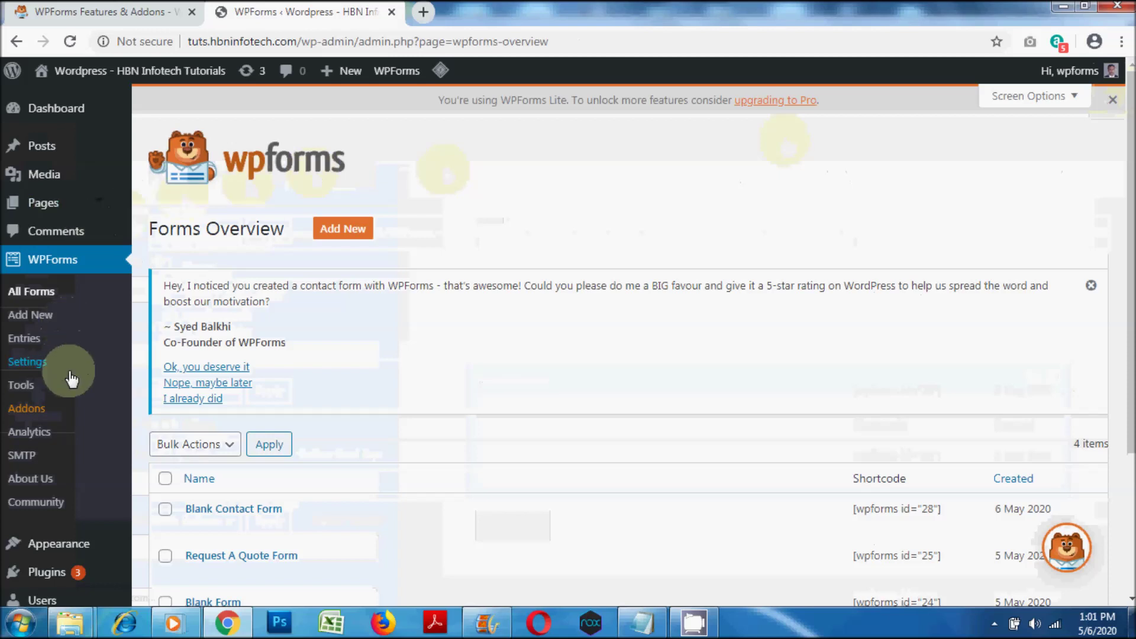
Open the page for adding new plugins and find Classic Editor among the featured plugins
scroll(71, 379, "down", 3)
mouse_move(55, 379)
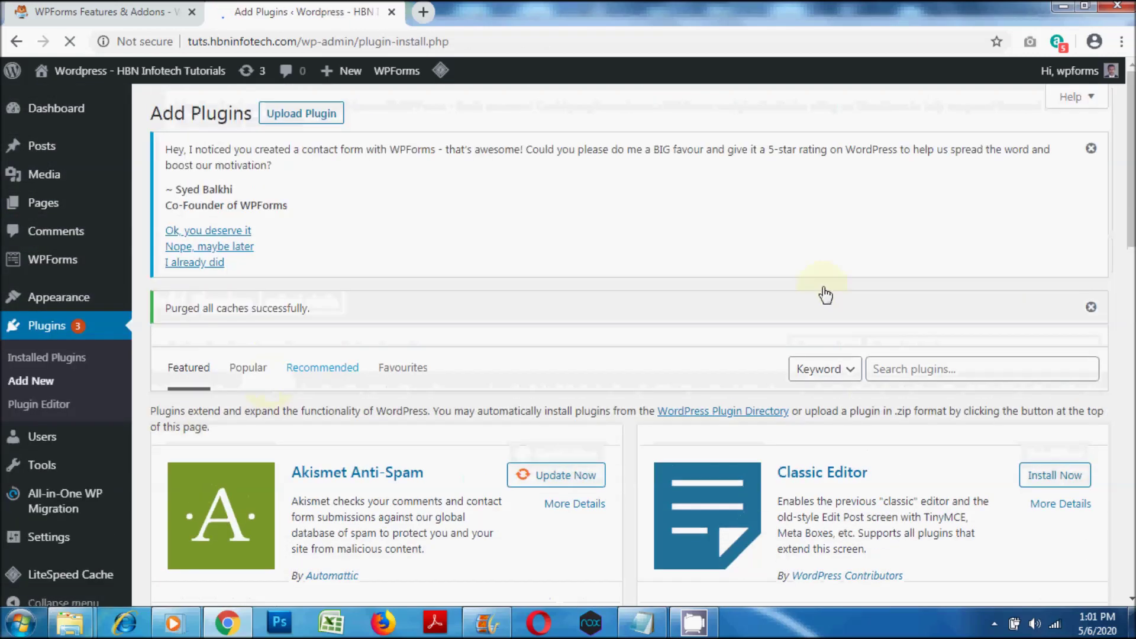
scroll(914, 296, "down", 4)
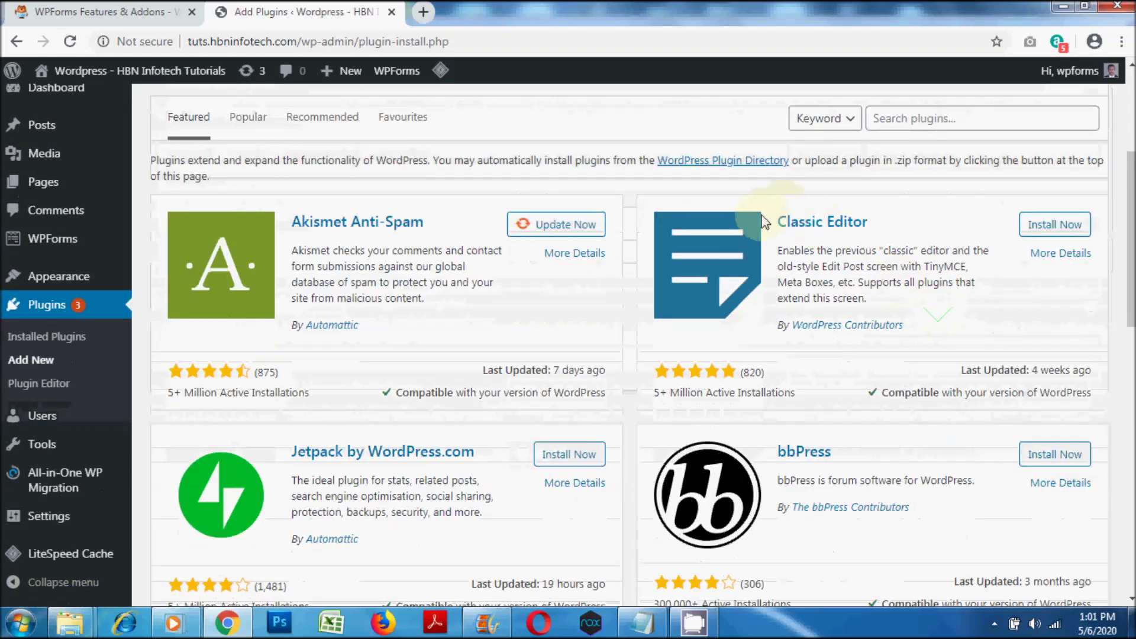
left_click_drag(880, 223, 779, 223)
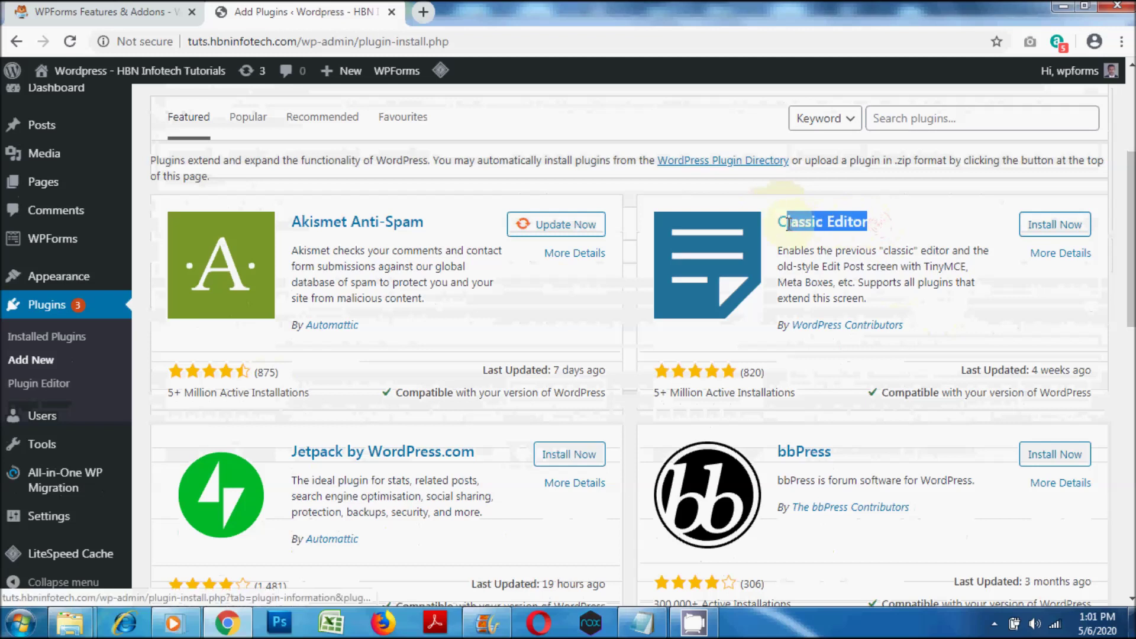
Install and activate the Classic Editor plugin
left_click(1060, 225)
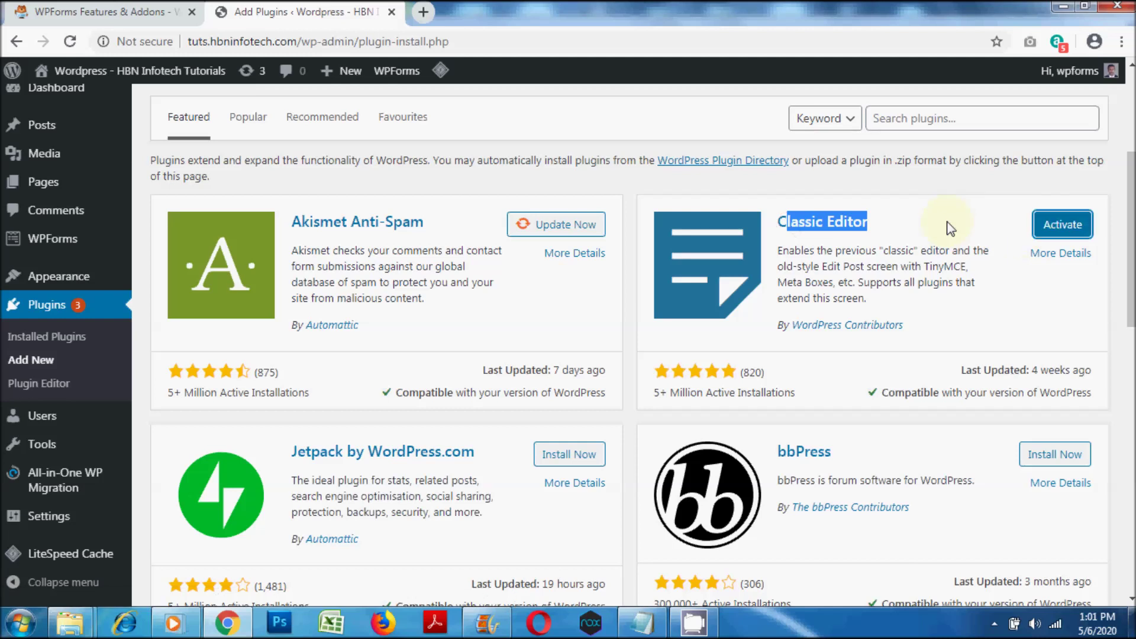
left_click(950, 227)
left_click(1074, 228)
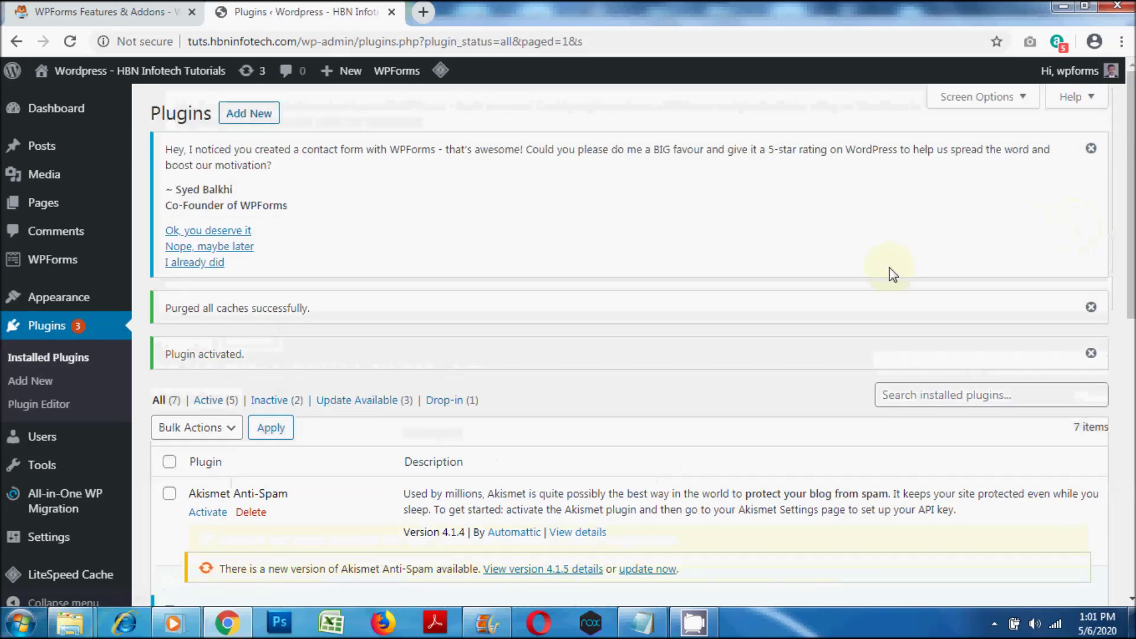
scroll(860, 272, "down", 6)
scroll(857, 269, "up", 8)
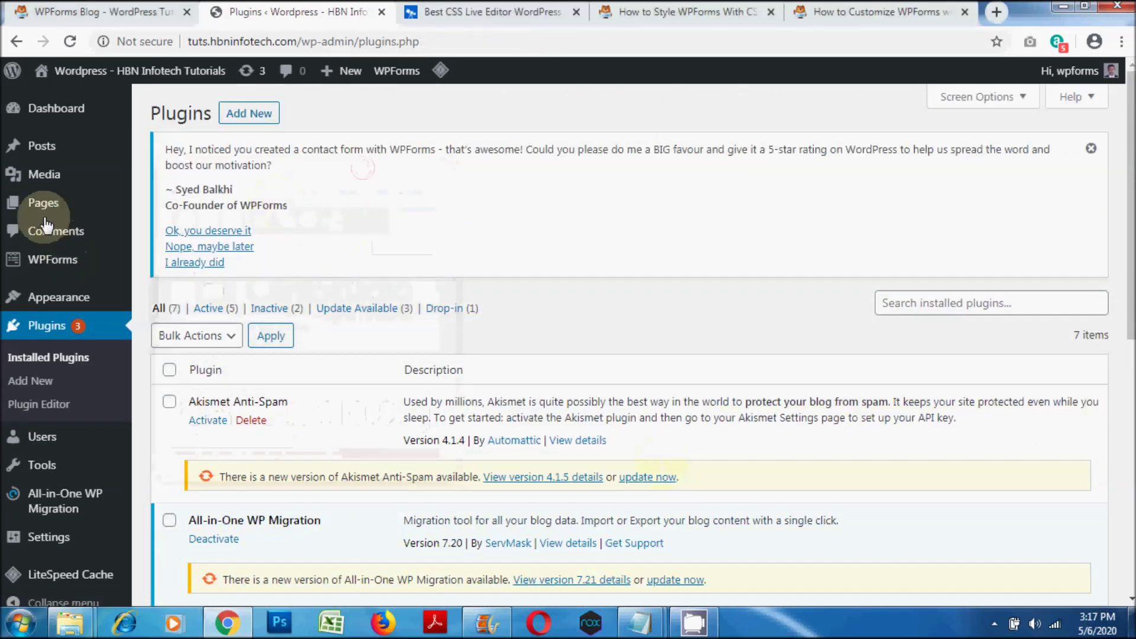
Create a new page titled "Contact 2"
mouse_move(42, 205)
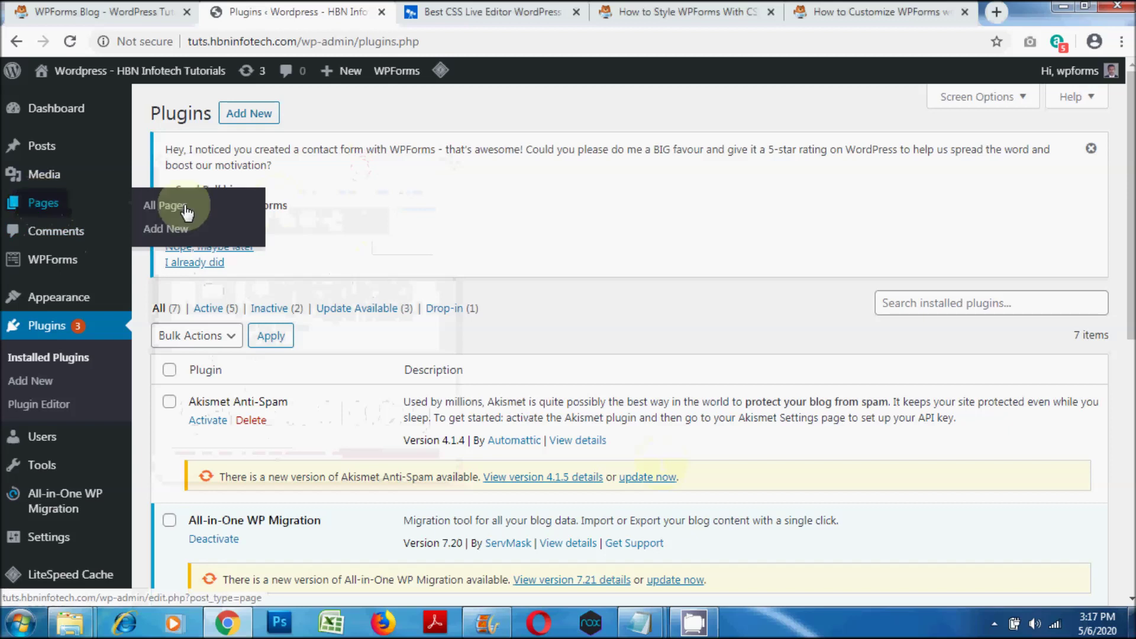
left_click(174, 237)
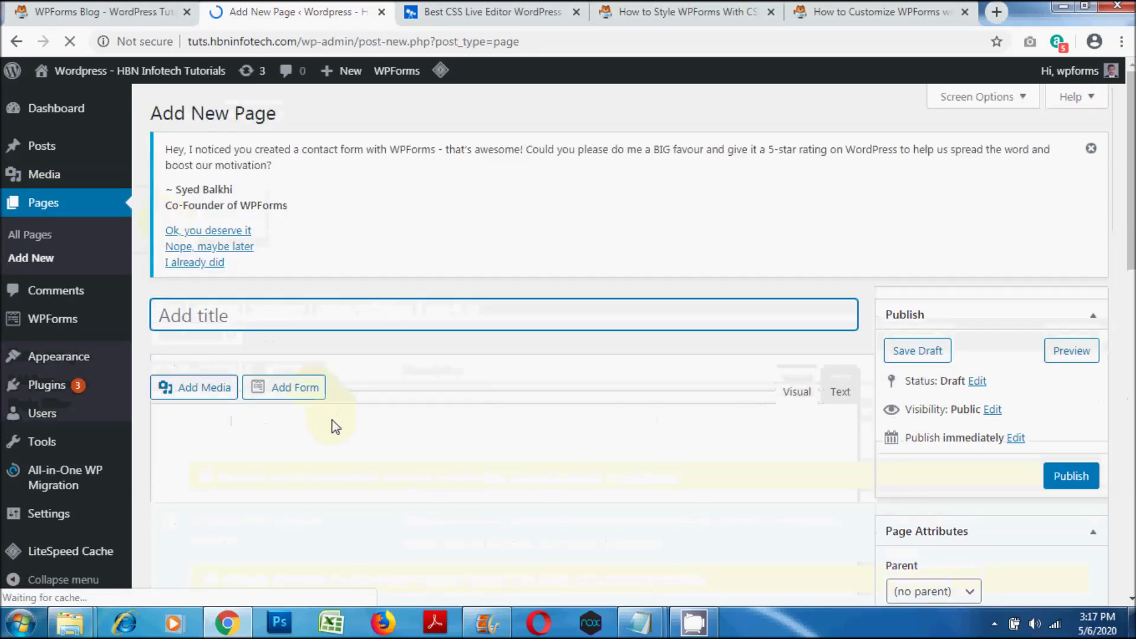
type("Co")
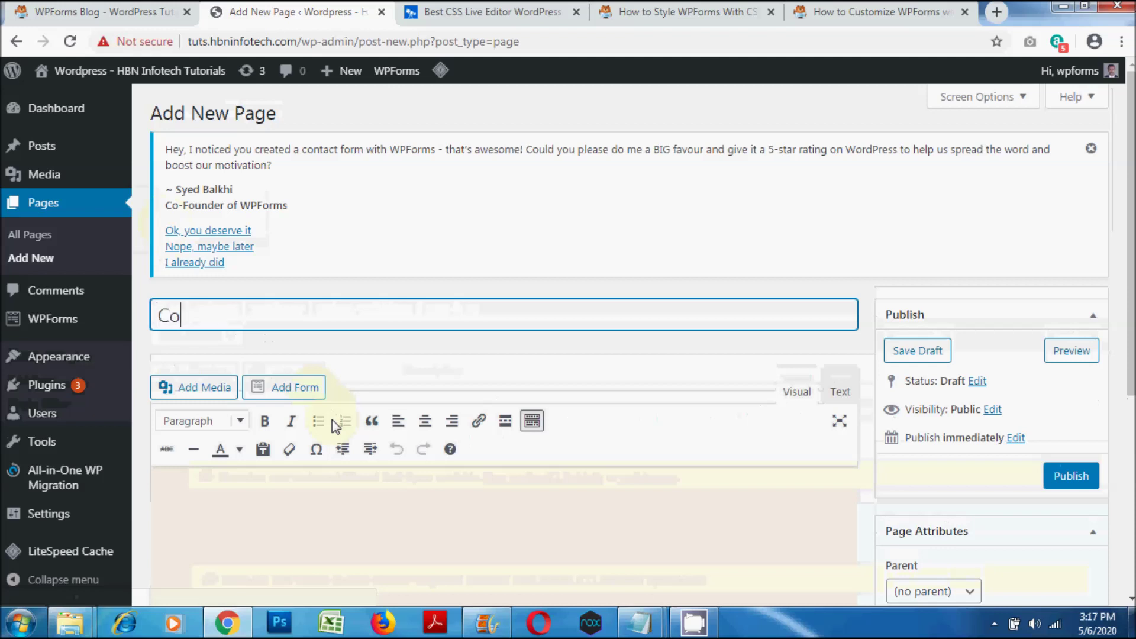
type("ntact 2")
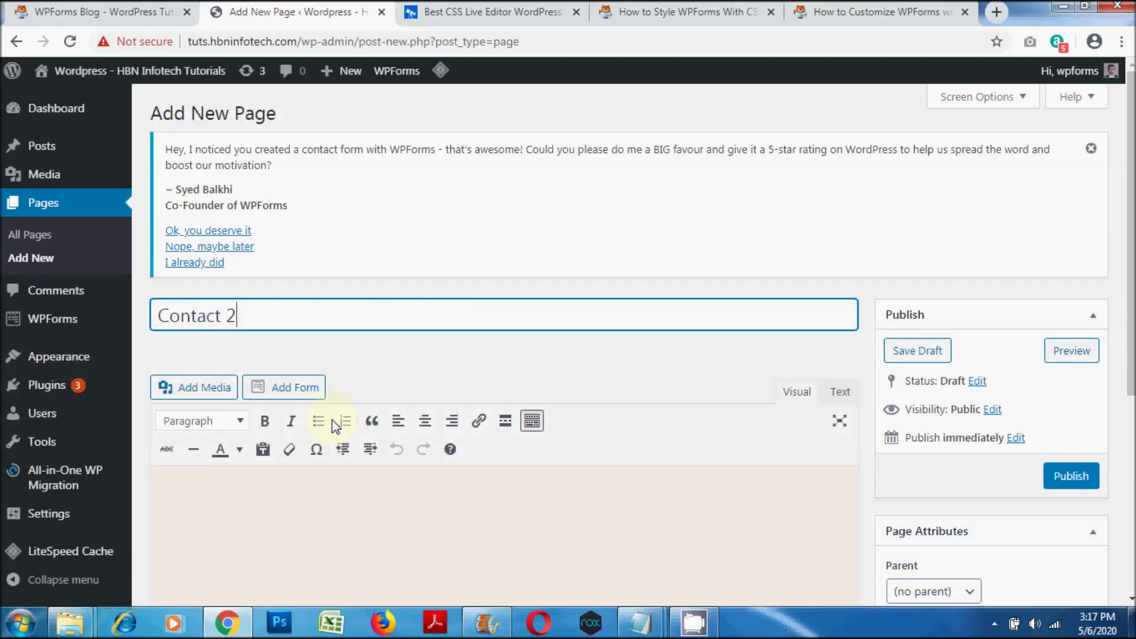
Insert the Blank Contact Form into the page body and publish the page
scroll(225, 438, "down", 3)
left_click(240, 351)
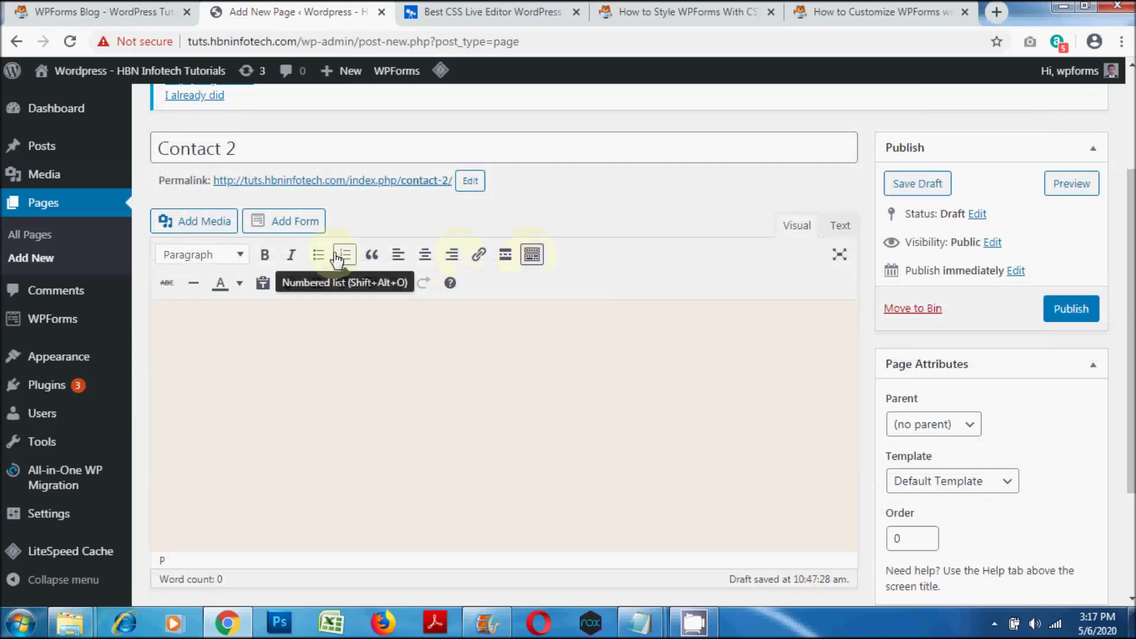
left_click(299, 222)
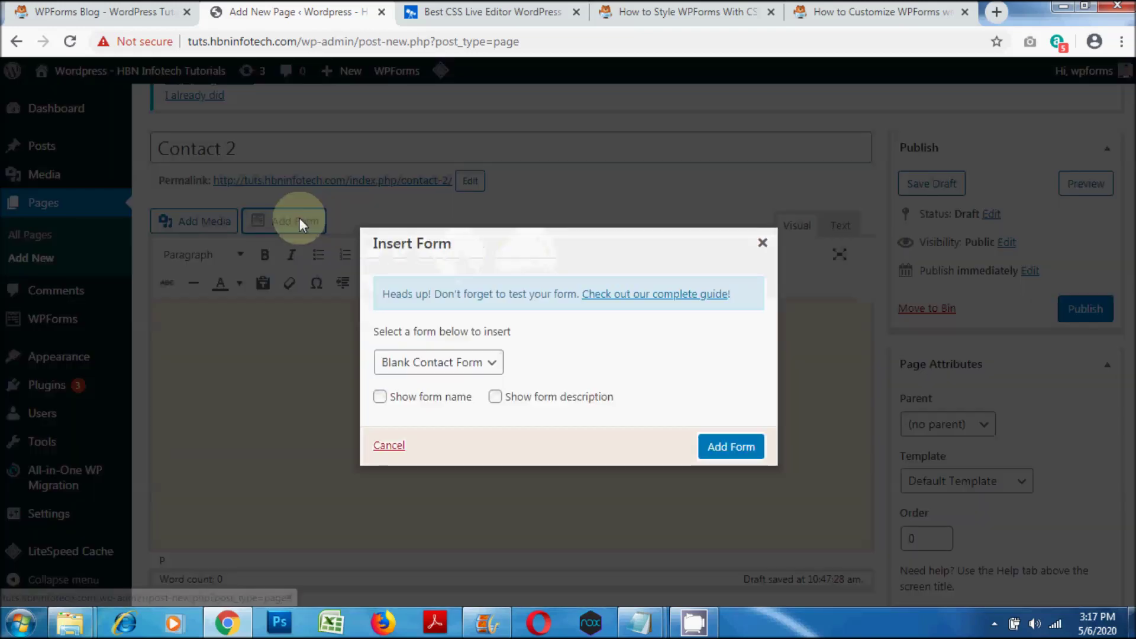
left_click(484, 363)
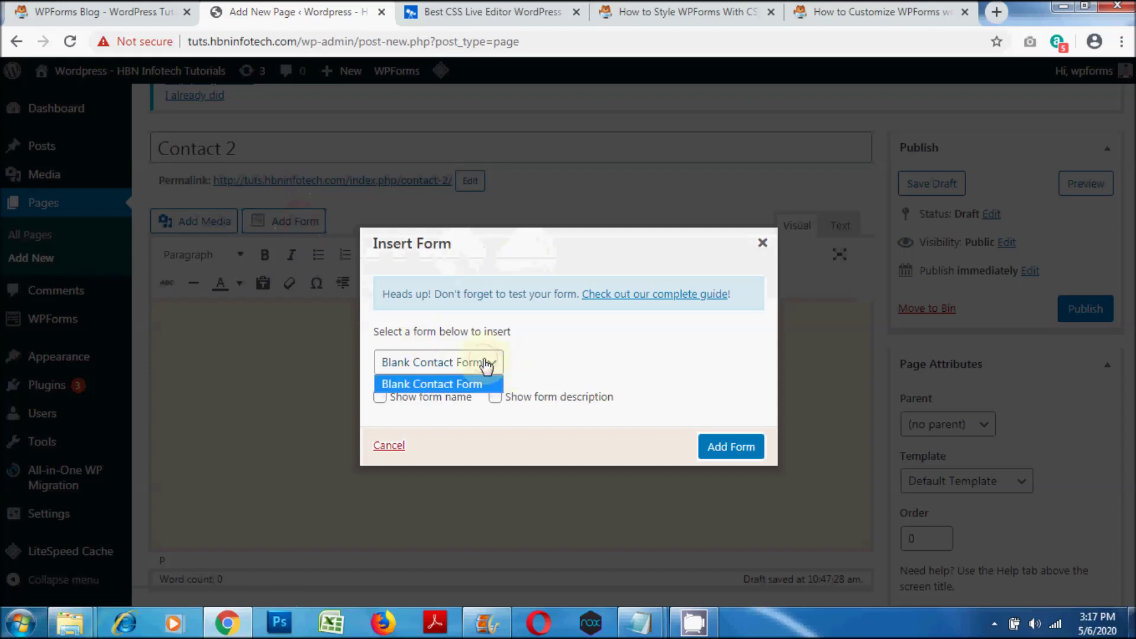
left_click(446, 383)
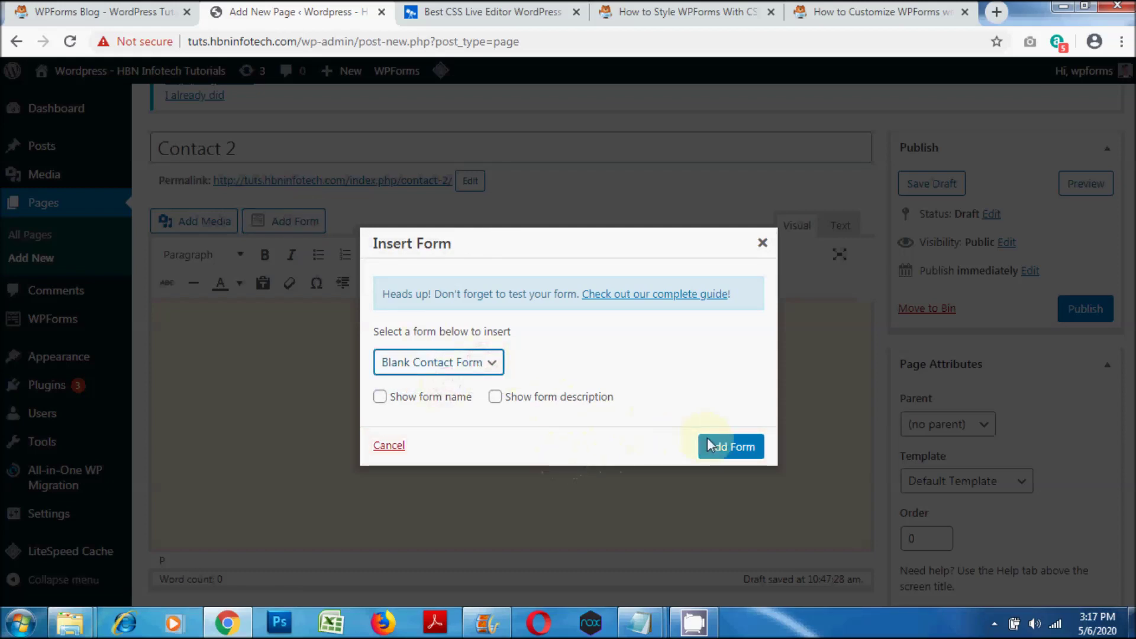
left_click(728, 448)
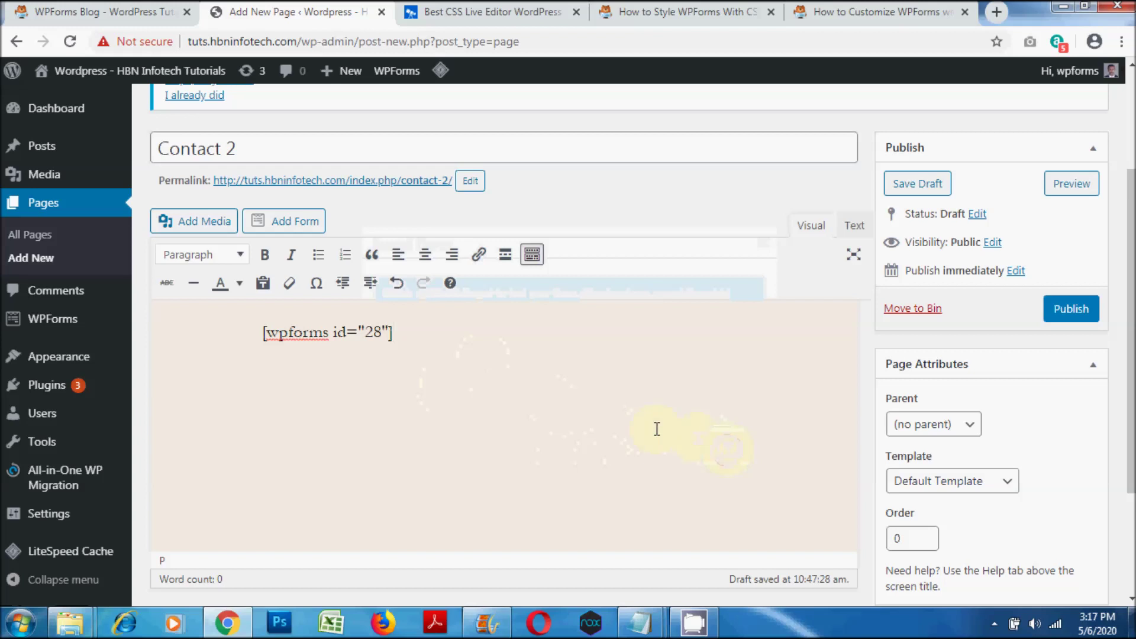
left_click(1065, 311)
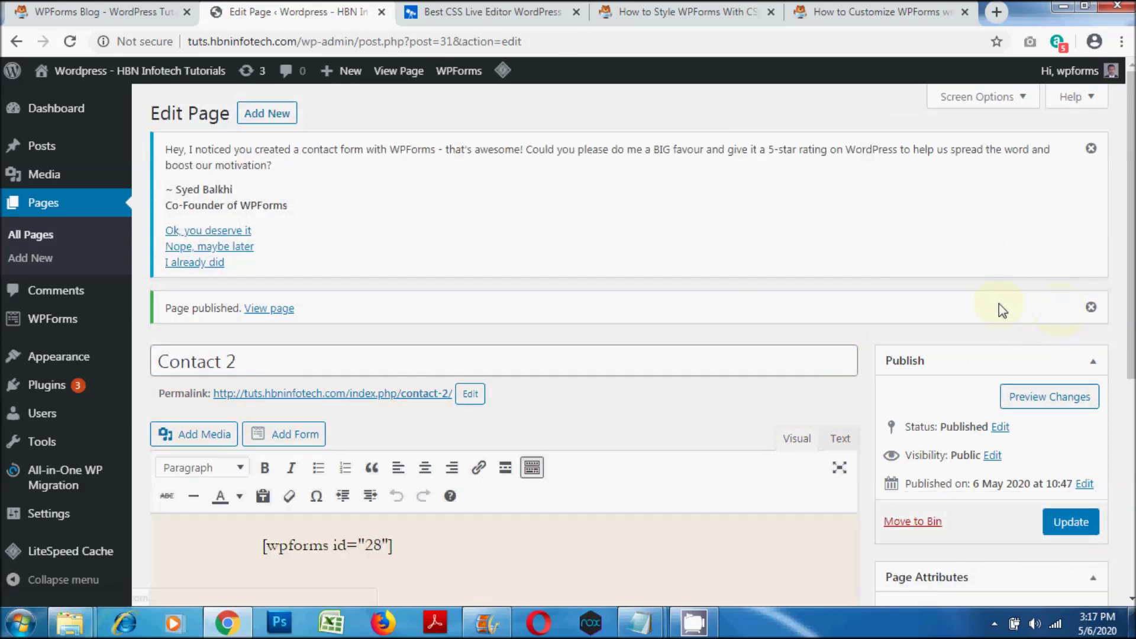
View the published Contact 2 page and examine the contact form's fields and submit area
left_click(283, 310)
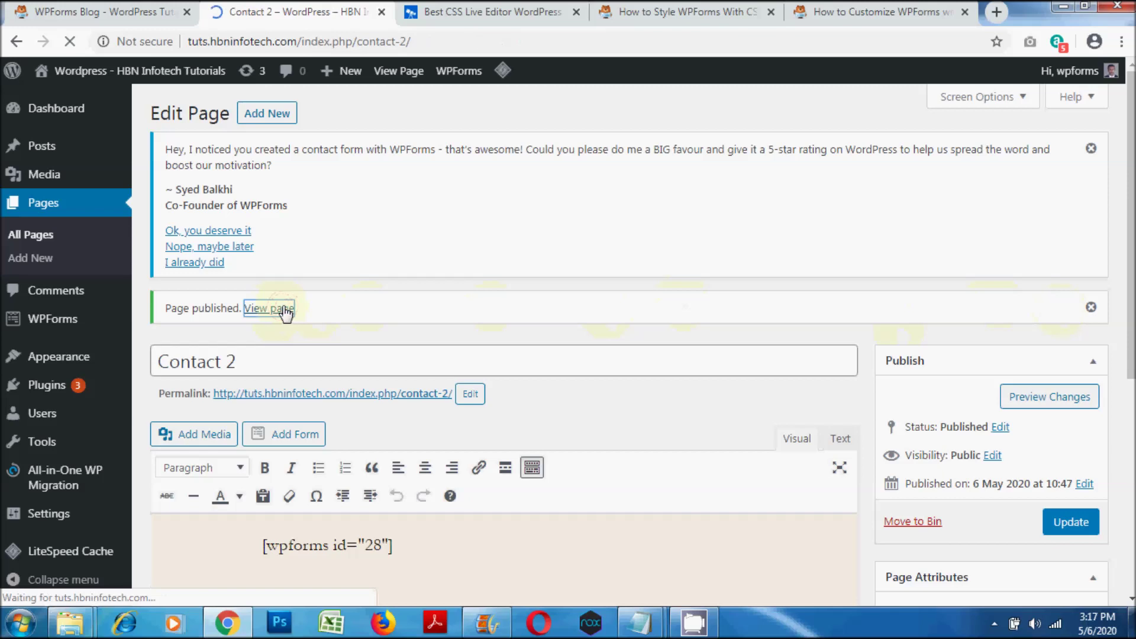
scroll(452, 302, "down", 3)
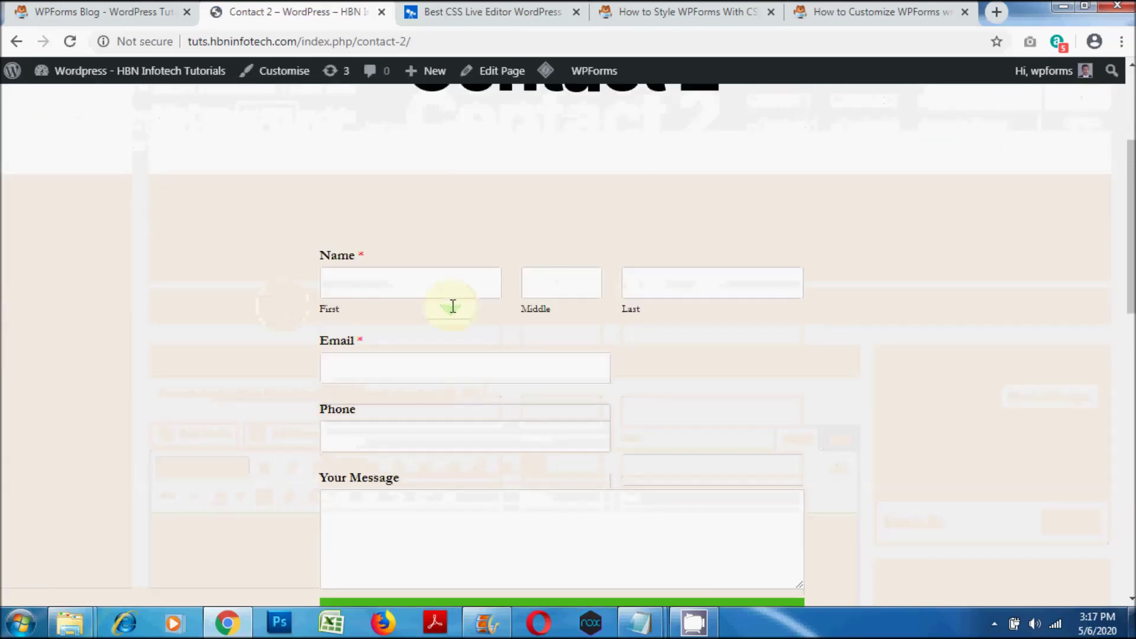
scroll(453, 306, "down", 3)
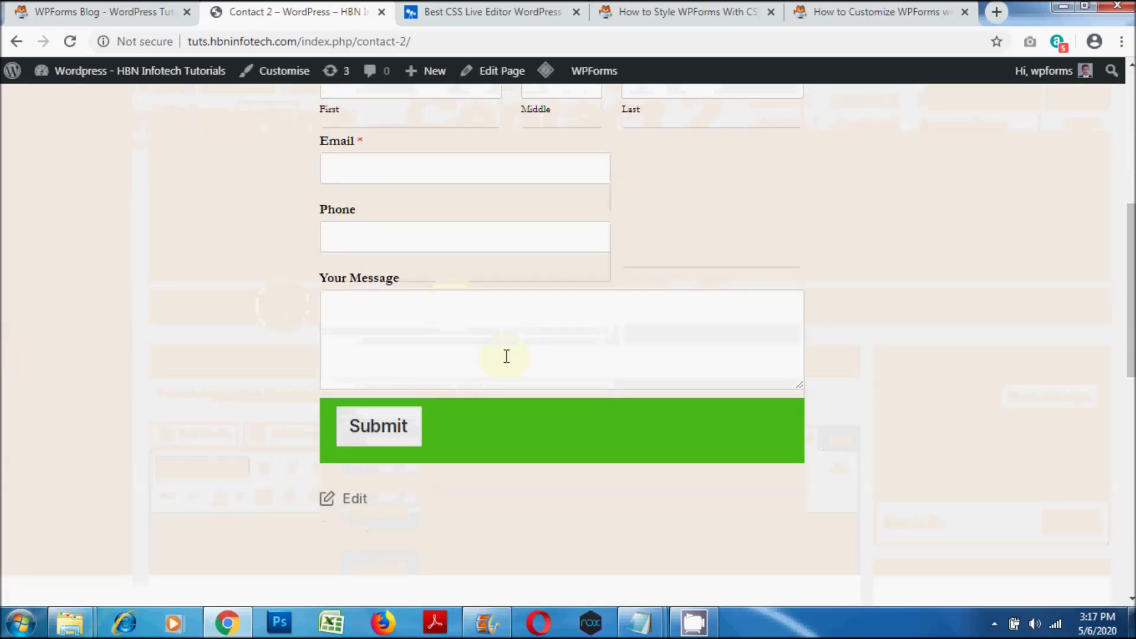
scroll(507, 356, "up", 4)
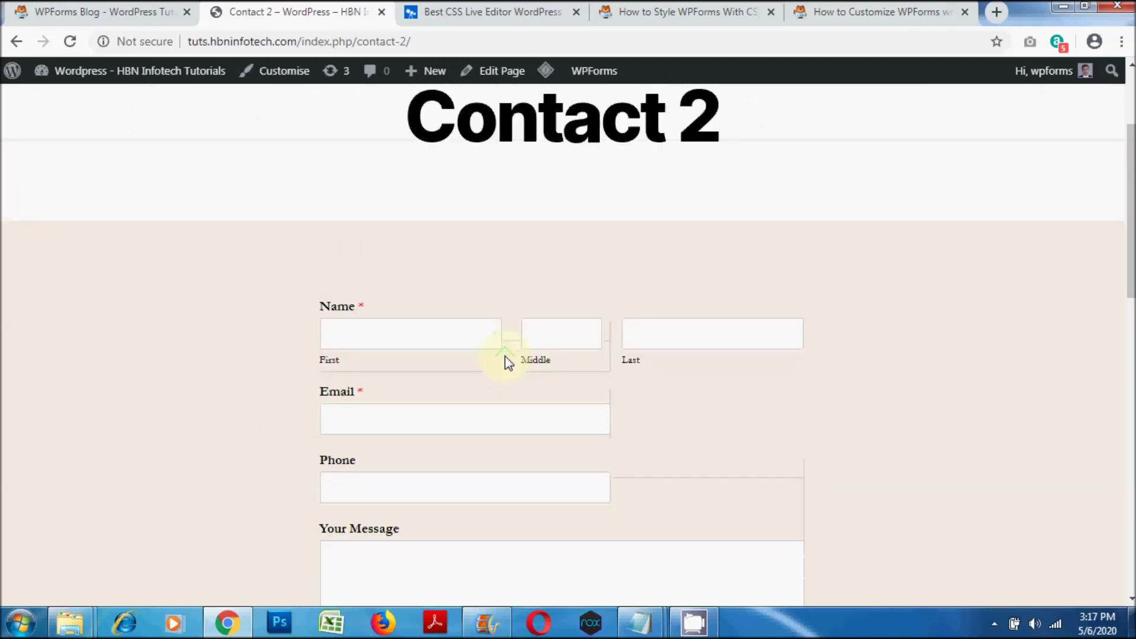
scroll(506, 356, "down", 15)
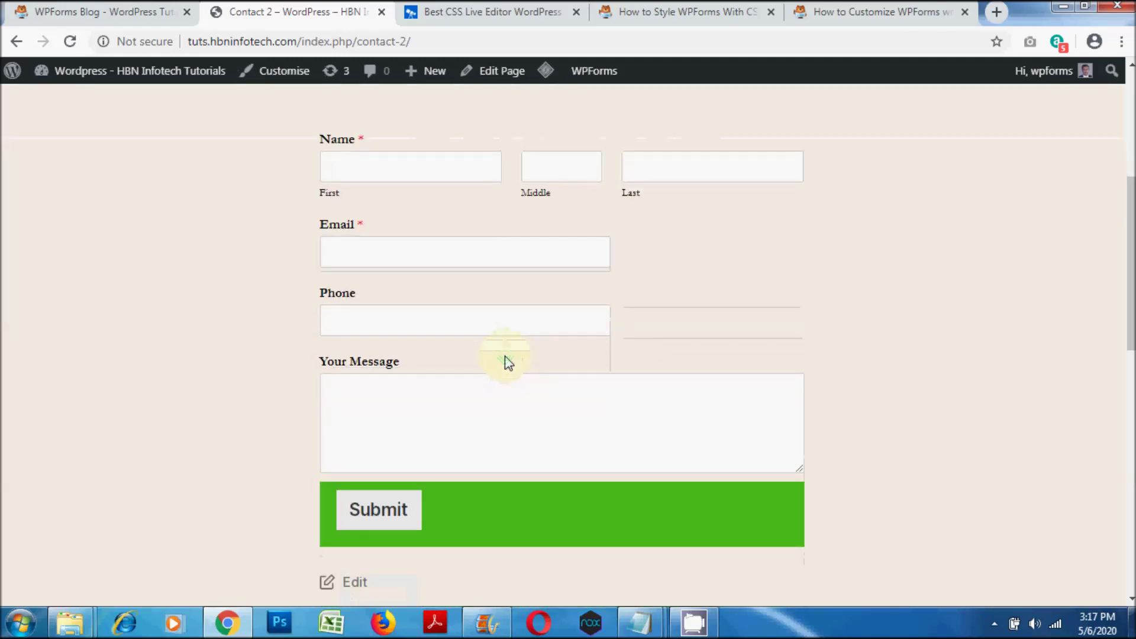
scroll(505, 357, "up", 15)
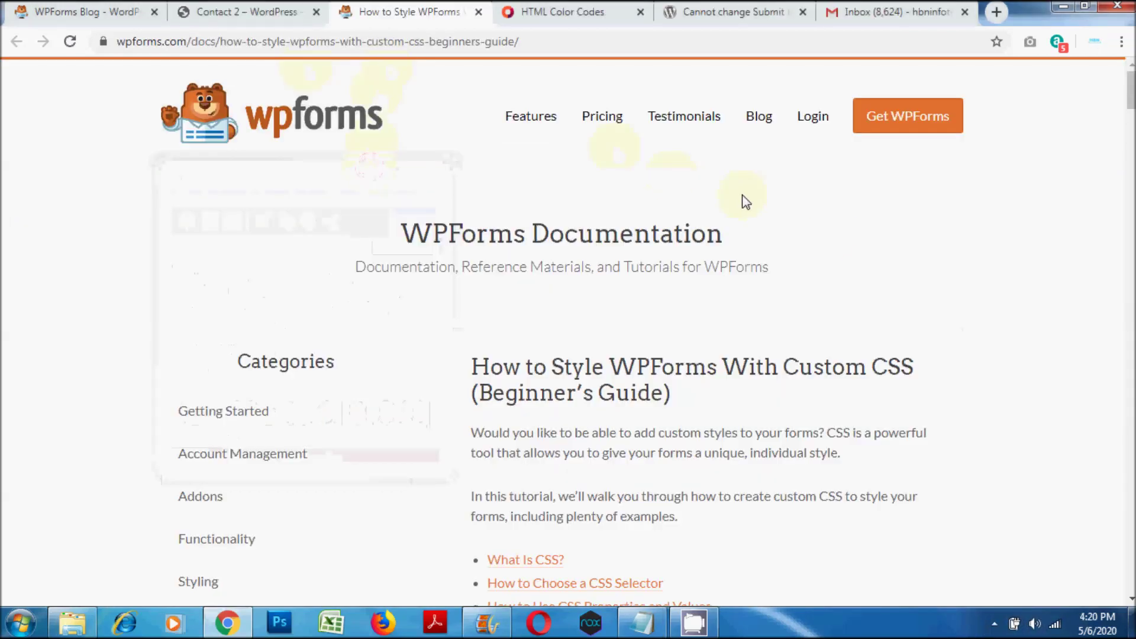
Read through the WPForms guide on custom CSS, examining selectors and the font-size, background, padding and border examples
left_click(885, 215)
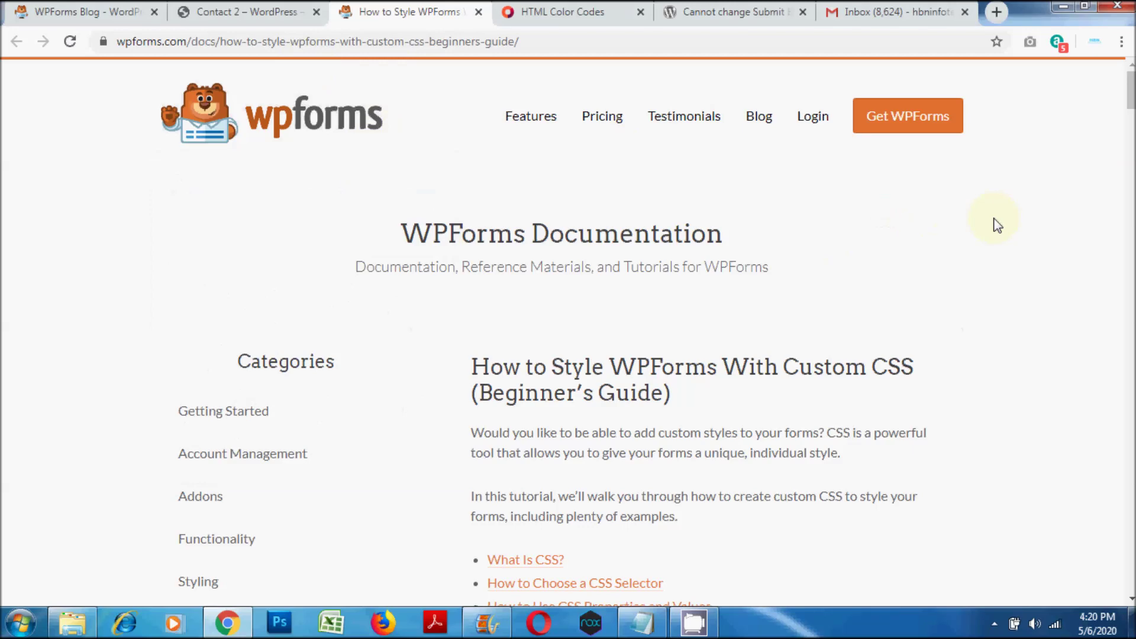
scroll(997, 224, "down", 8)
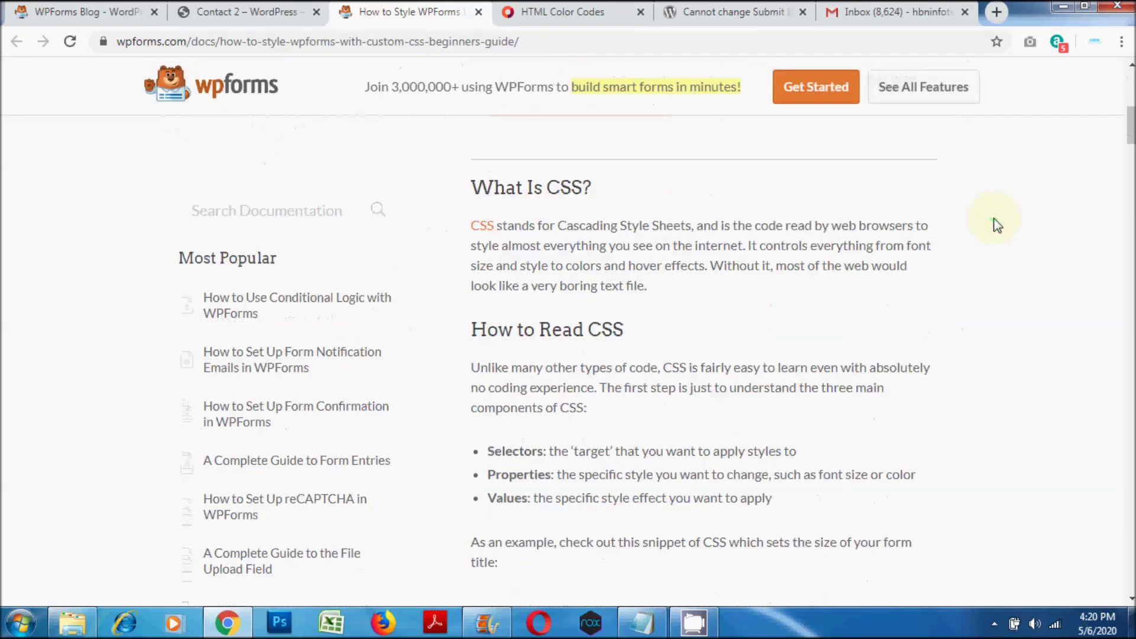
scroll(997, 223, "down", 12)
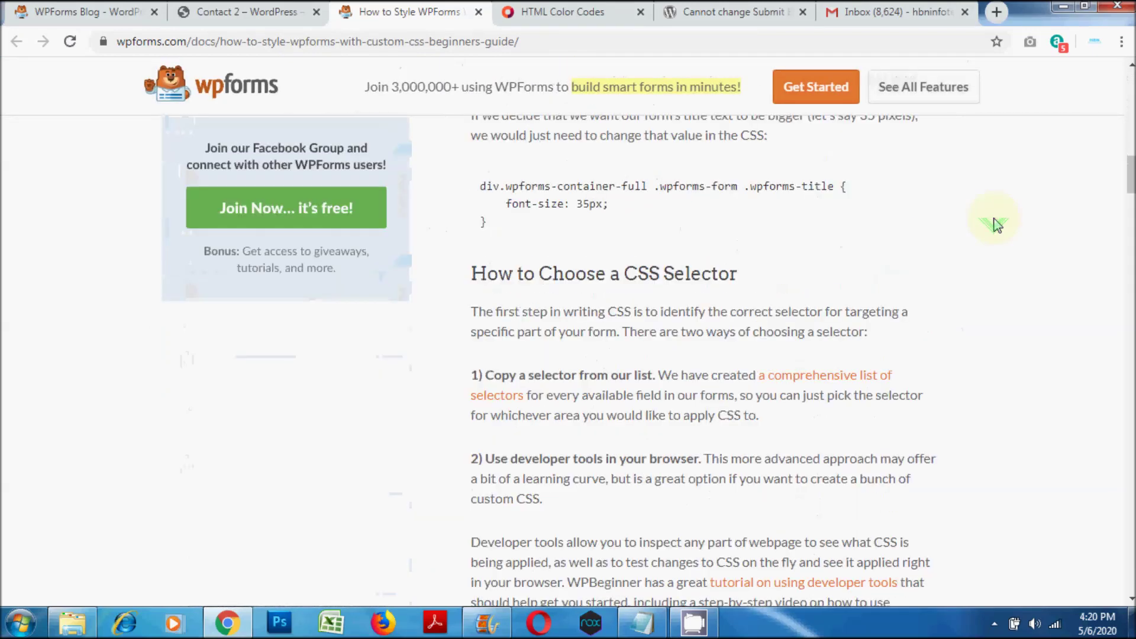
scroll(997, 224, "down", 12)
scroll(997, 223, "down", 5)
scroll(996, 224, "down", 12)
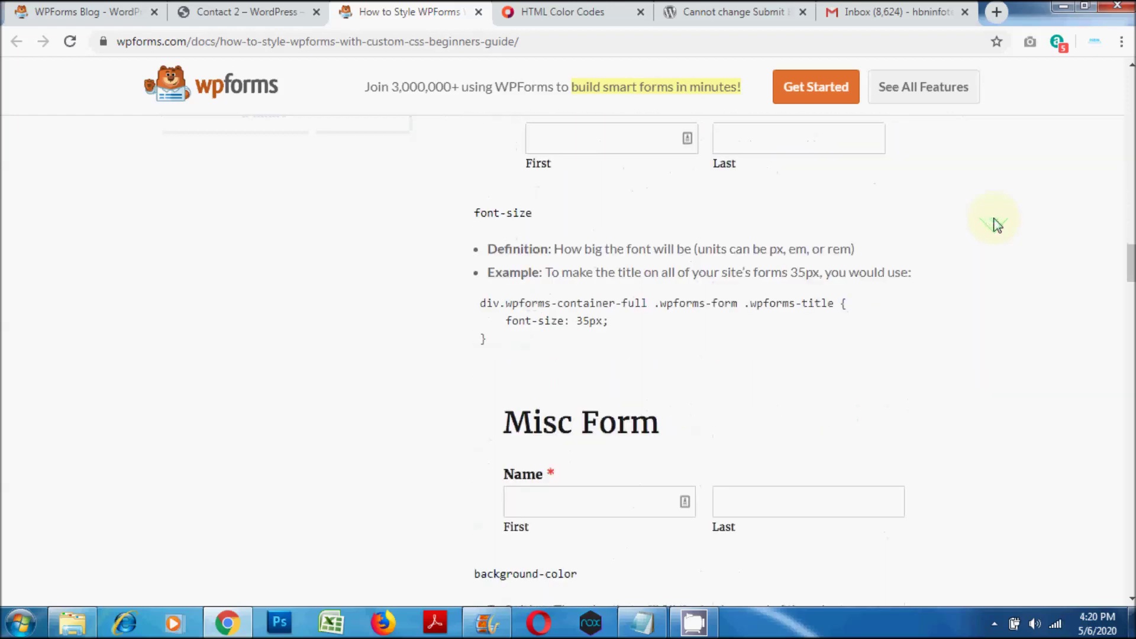
scroll(996, 224, "down", 13)
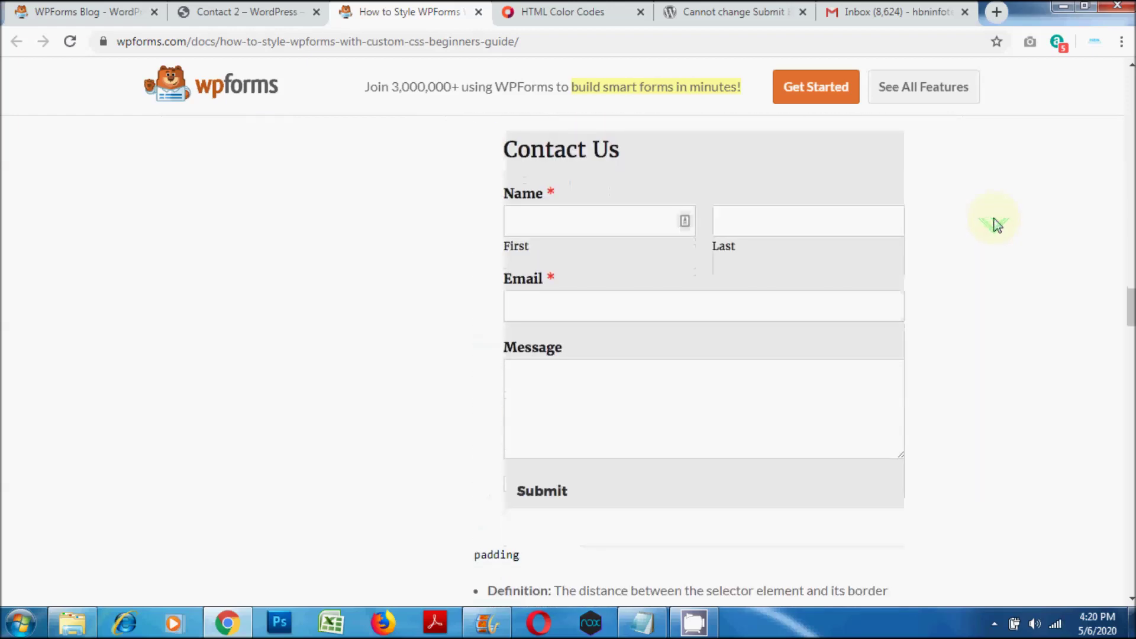
scroll(996, 223, "down", 8)
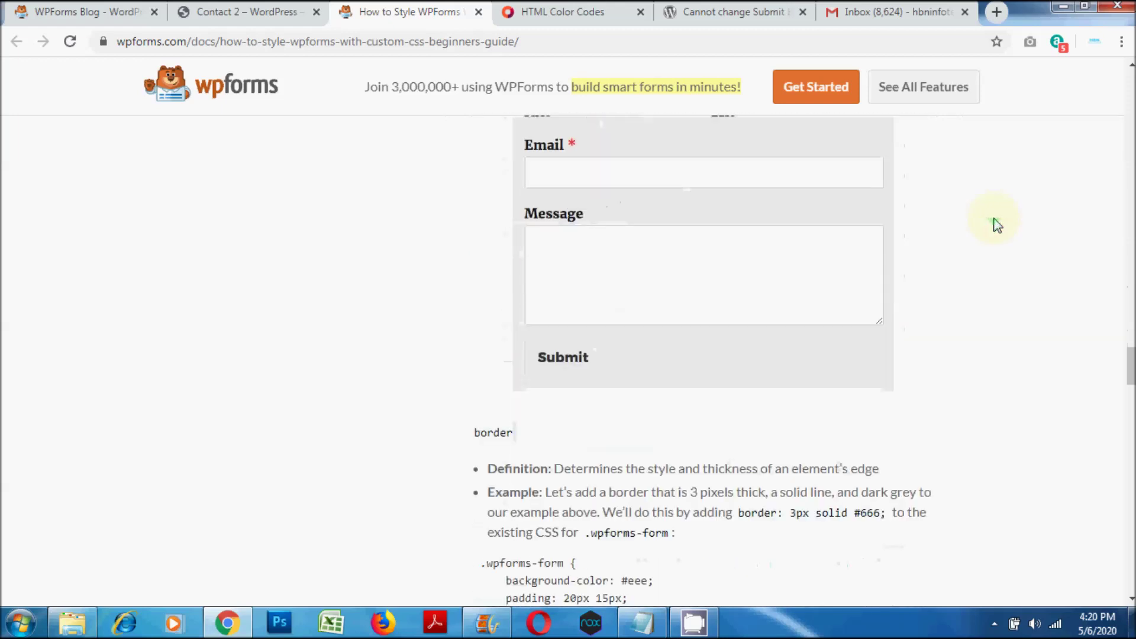
scroll(997, 224, "down", 12)
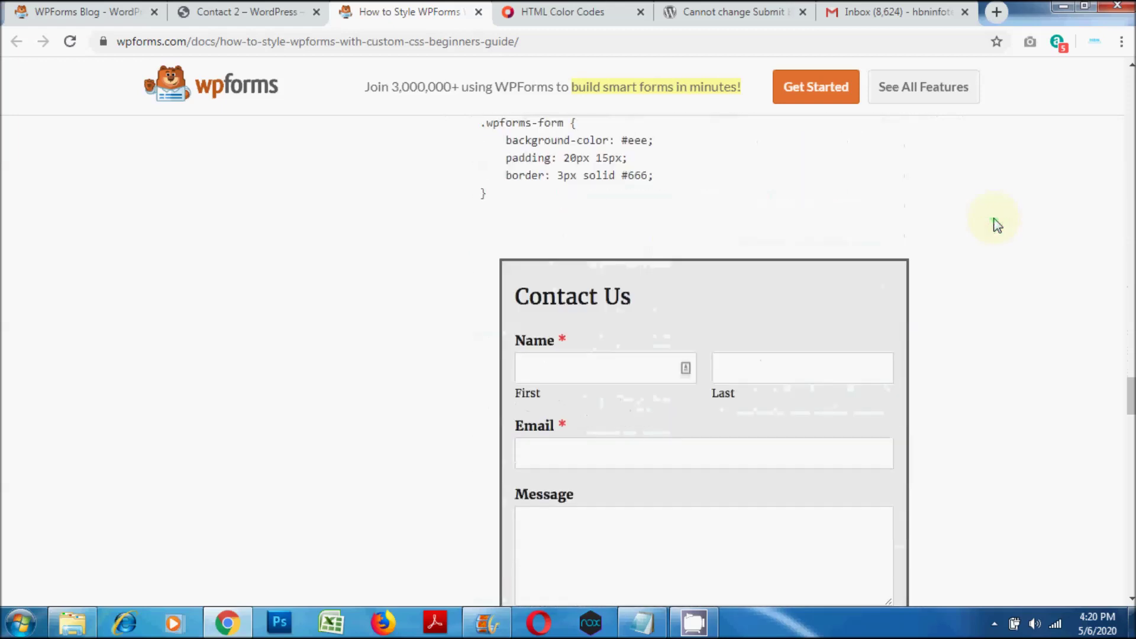
scroll(996, 224, "down", 7)
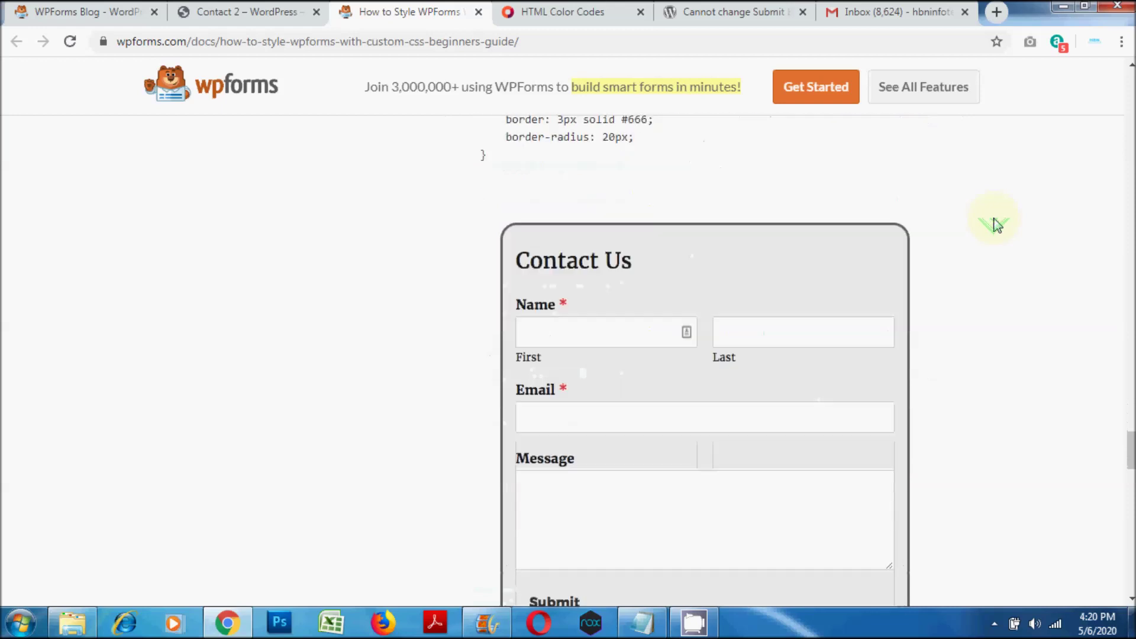
Copy the complete .wpforms-form CSS snippet from the guide's border-radius example
scroll(996, 223, "up", 4)
scroll(994, 222, "up", 3)
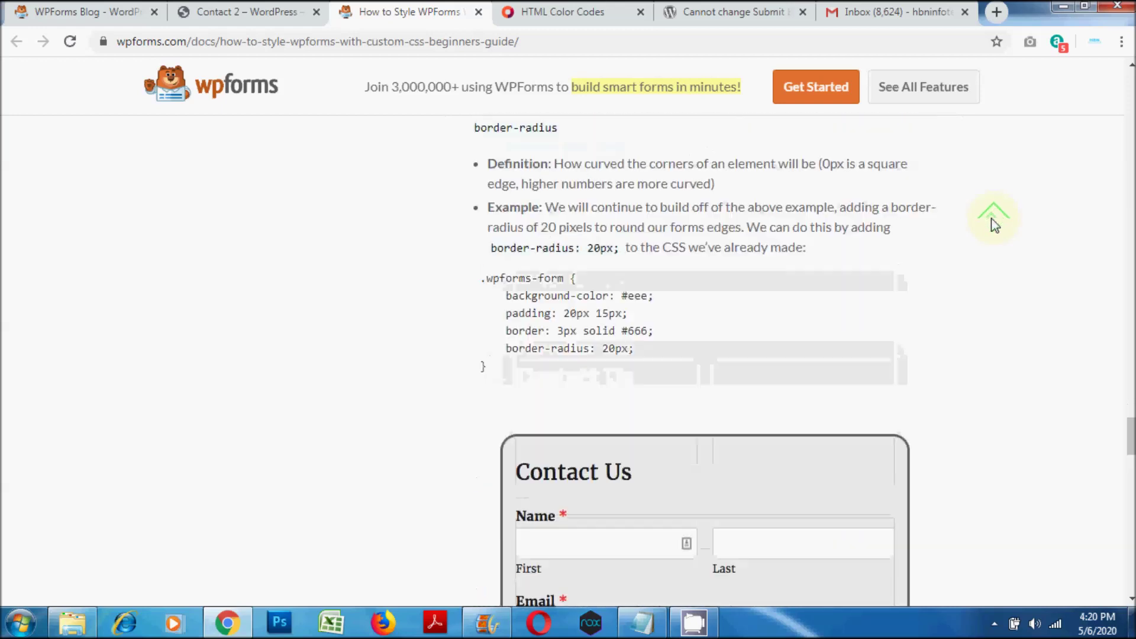
left_click_drag(491, 366, 487, 281)
right_click(502, 284)
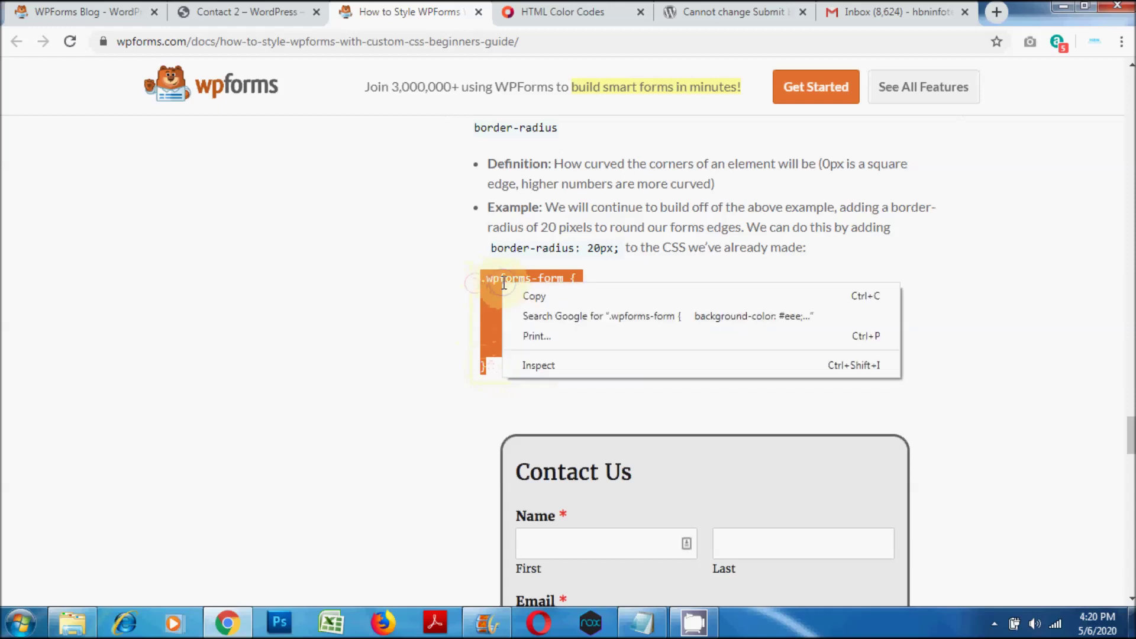
left_click(555, 296)
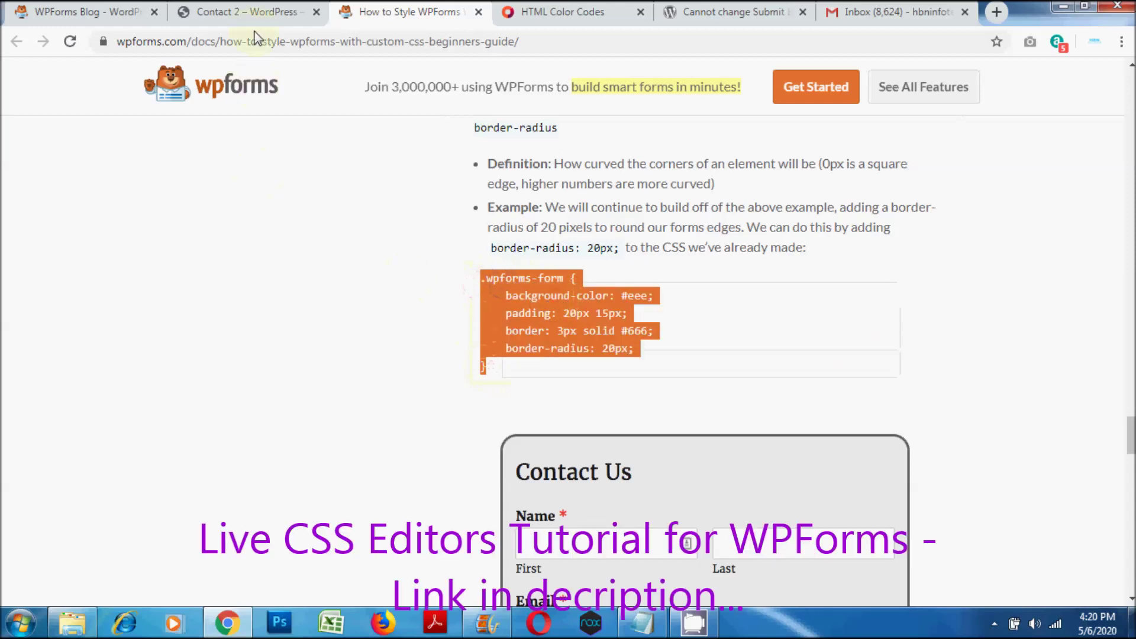
Open the Additional CSS editor in the customiser for the Contact 2 page and close its help text
left_click(216, 13)
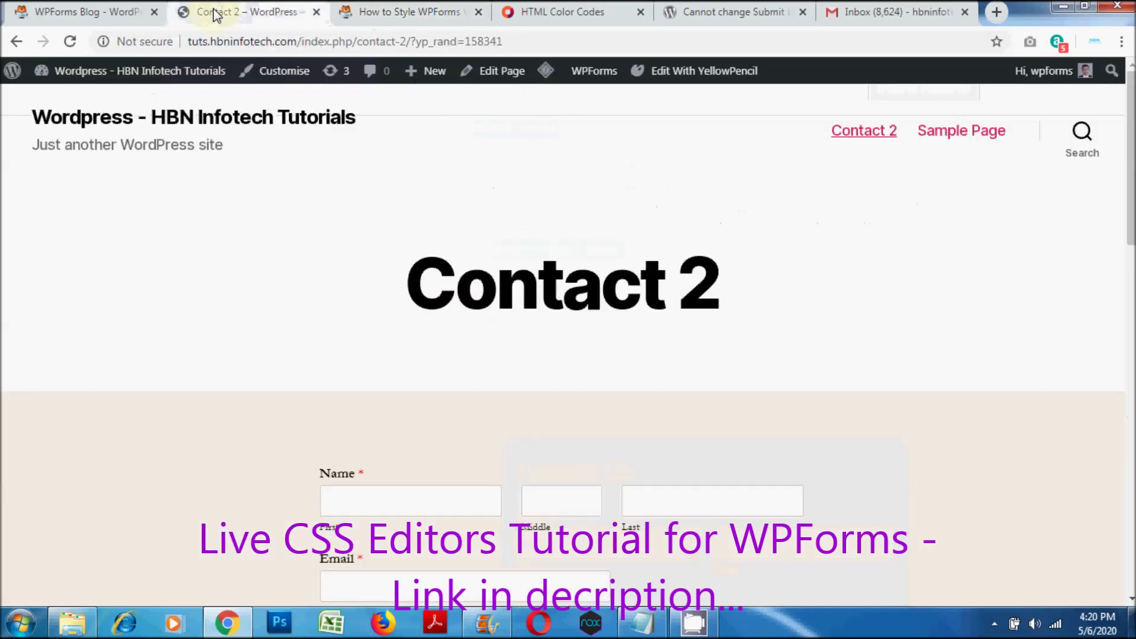
left_click(287, 71)
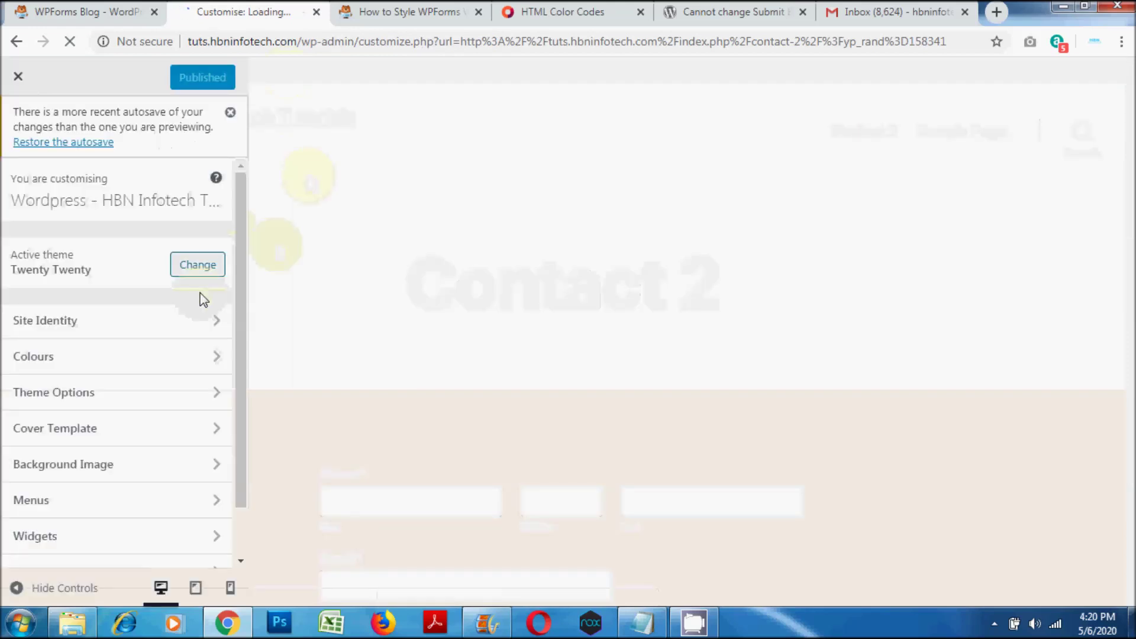
scroll(178, 367, "down", 2)
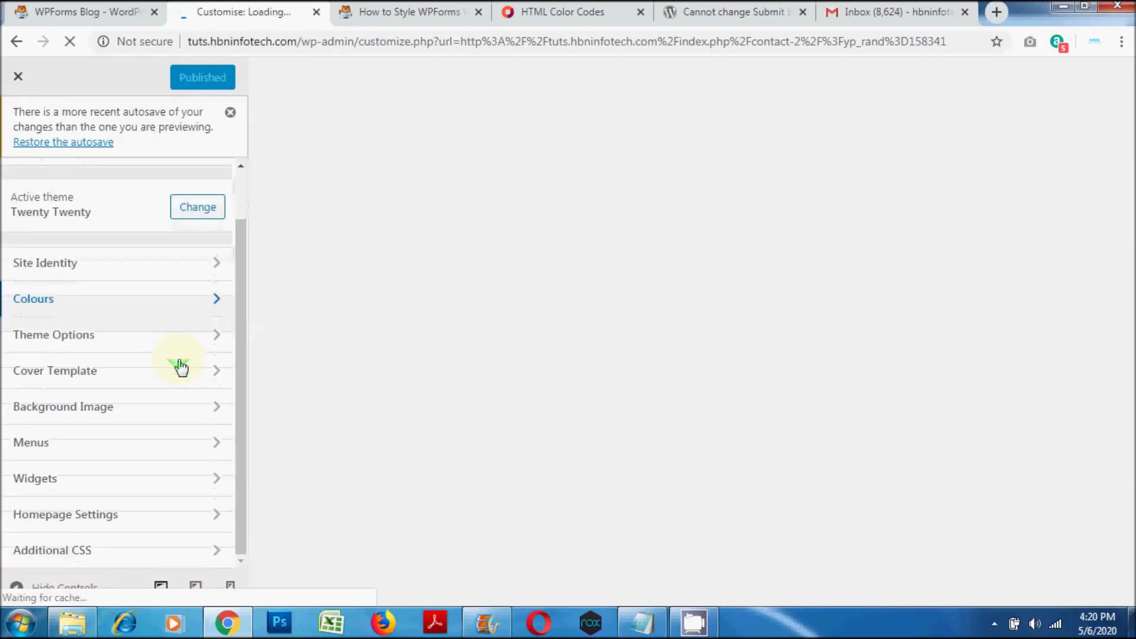
left_click(119, 553)
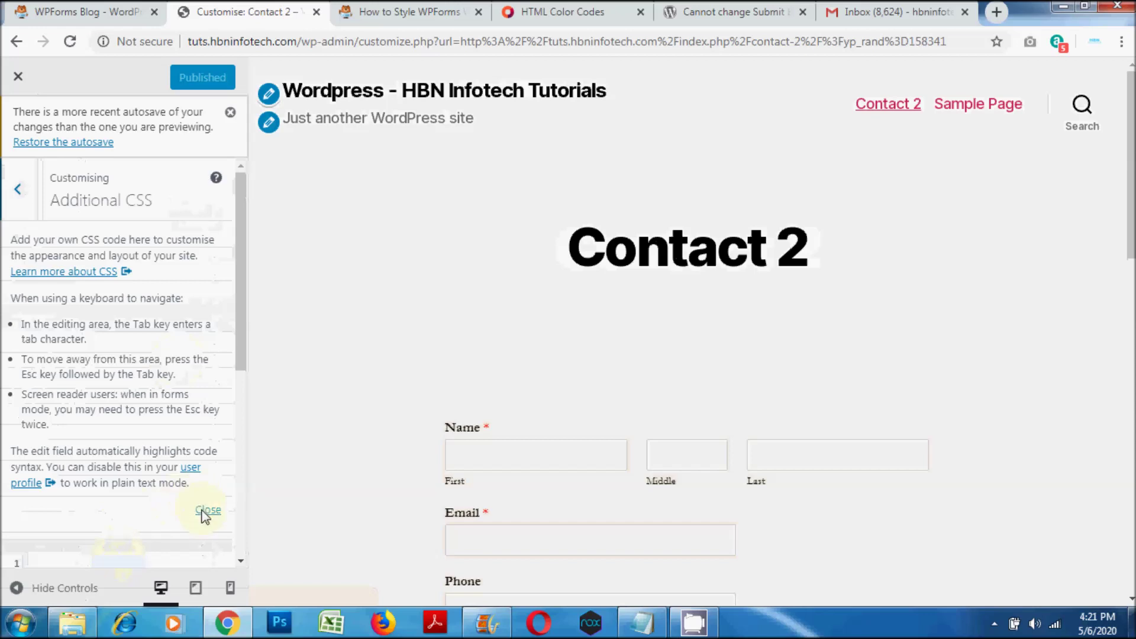
left_click(207, 511)
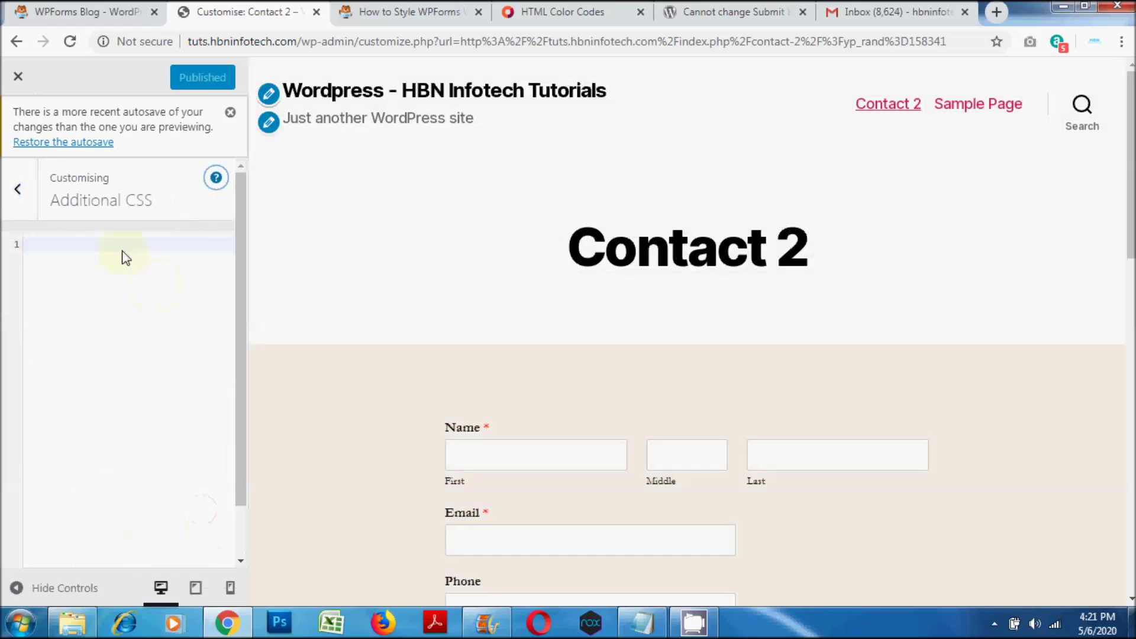
Paste the copied .wpforms-form snippet into the empty Additional CSS editor and check the form in the page preview
right_click(81, 241)
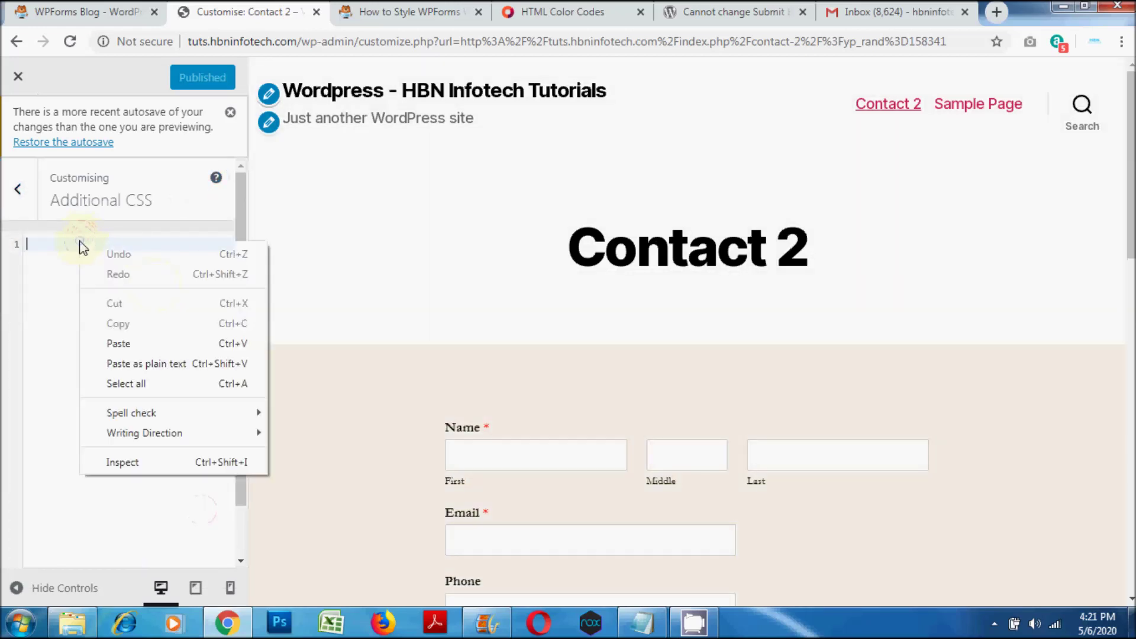
left_click(137, 341)
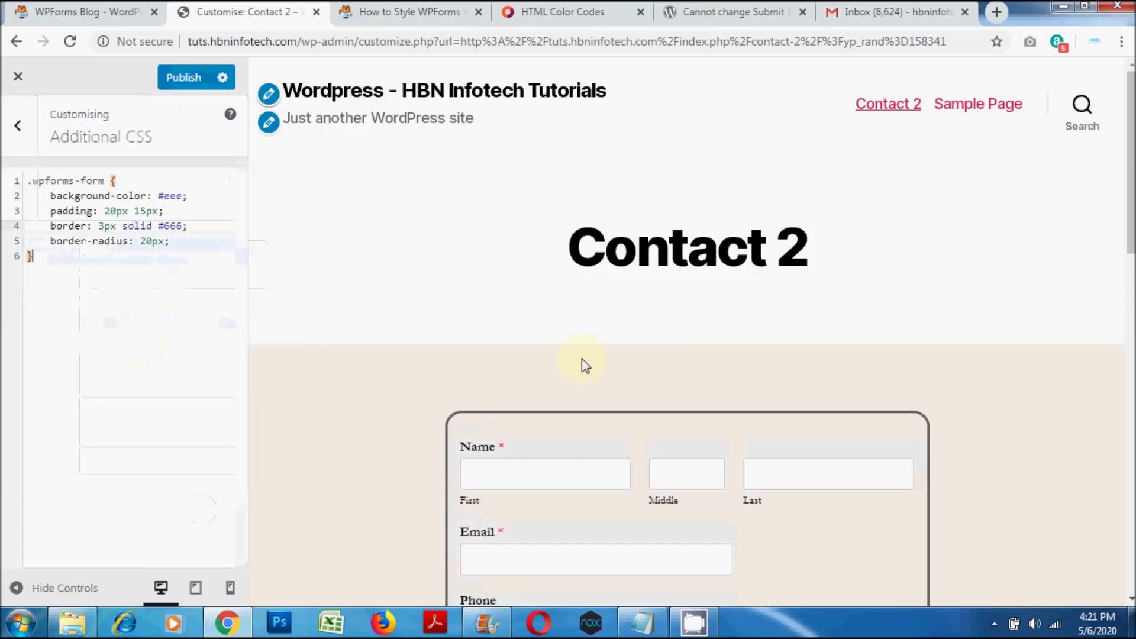
scroll(863, 391, "down", 5)
scroll(863, 390, "up", 1)
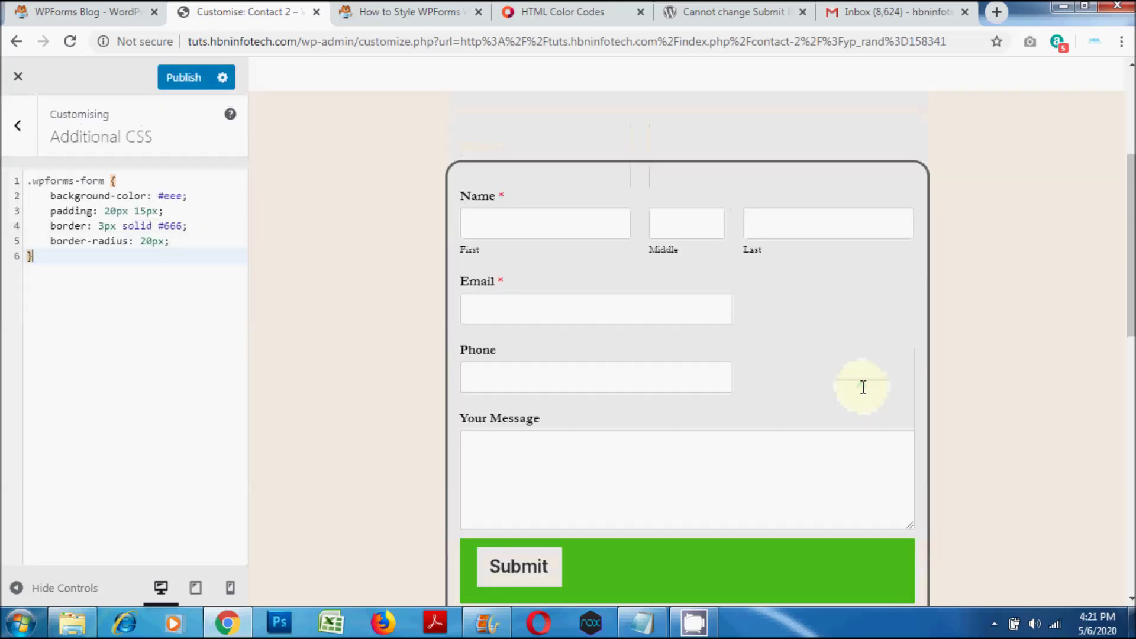
On the HTML Color Codes page, pick the light blue swatch #3498DB and copy its hex code
left_click(531, 10)
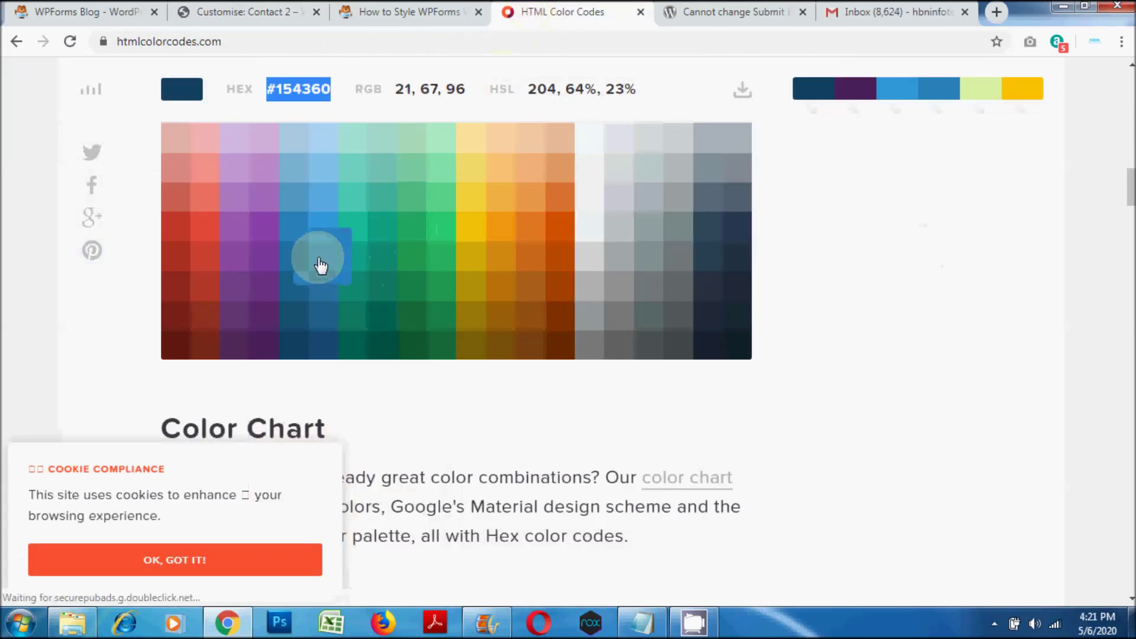
left_click(325, 230)
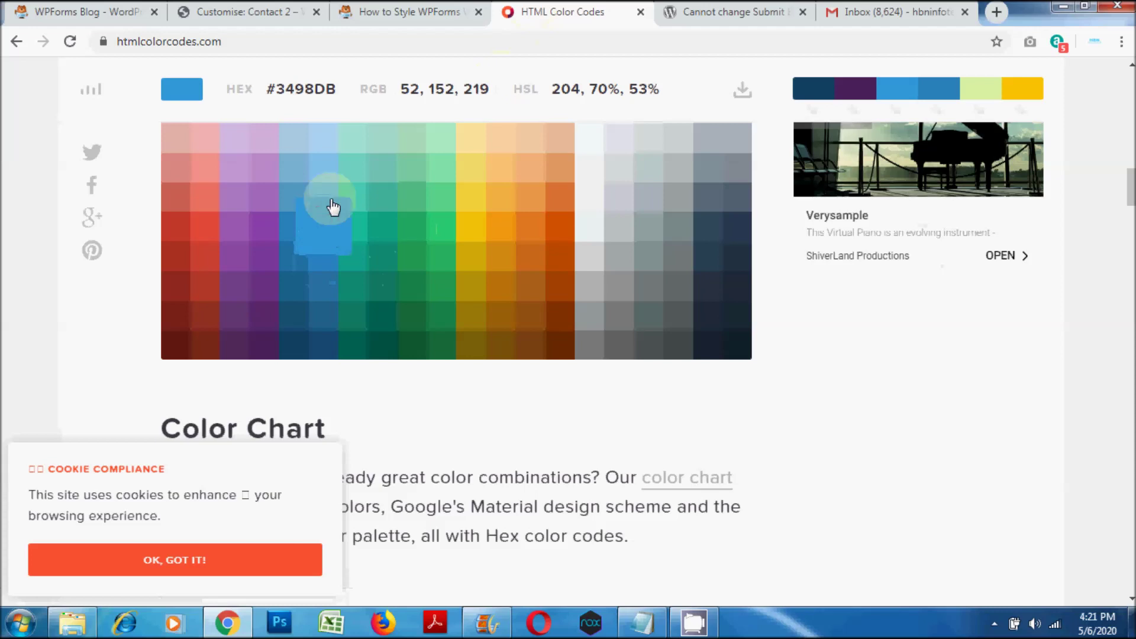
left_click_drag(337, 89, 269, 89)
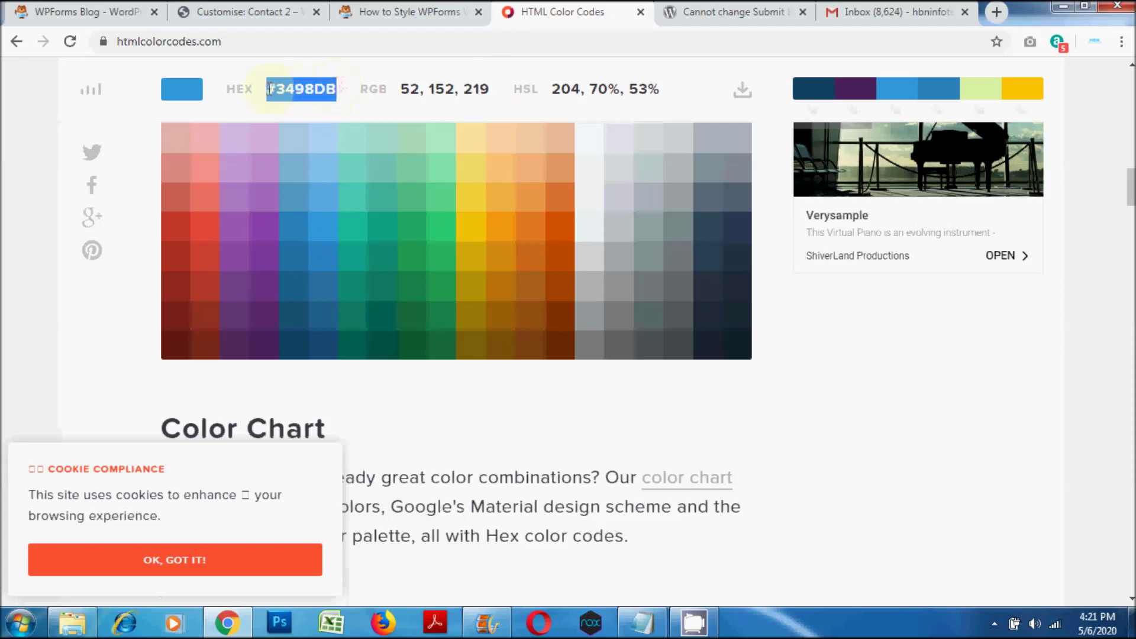
right_click(280, 90)
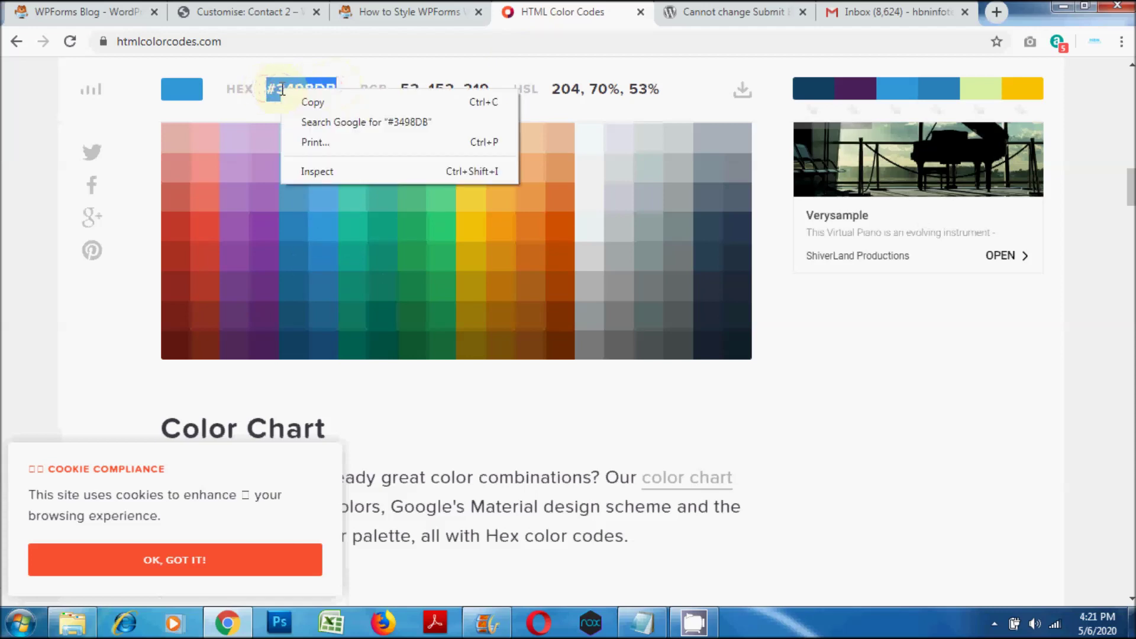
left_click(326, 104)
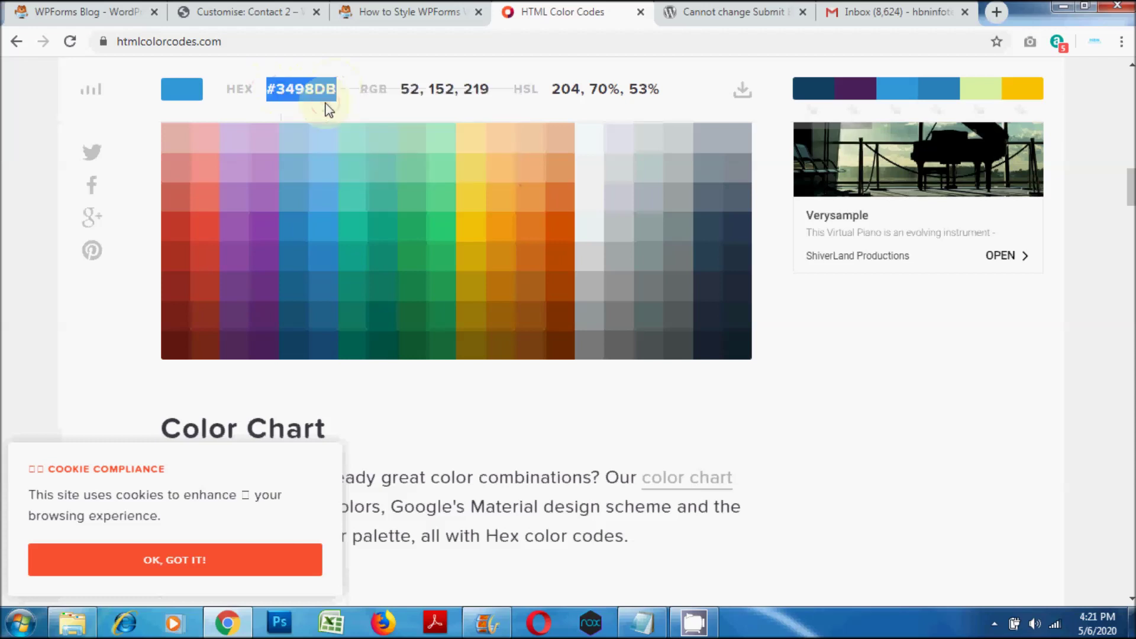
Replace the .wpforms-form background-color value in the customiser's Additional CSS with #3498DB, ending the line with a semicolon
left_click(263, 13)
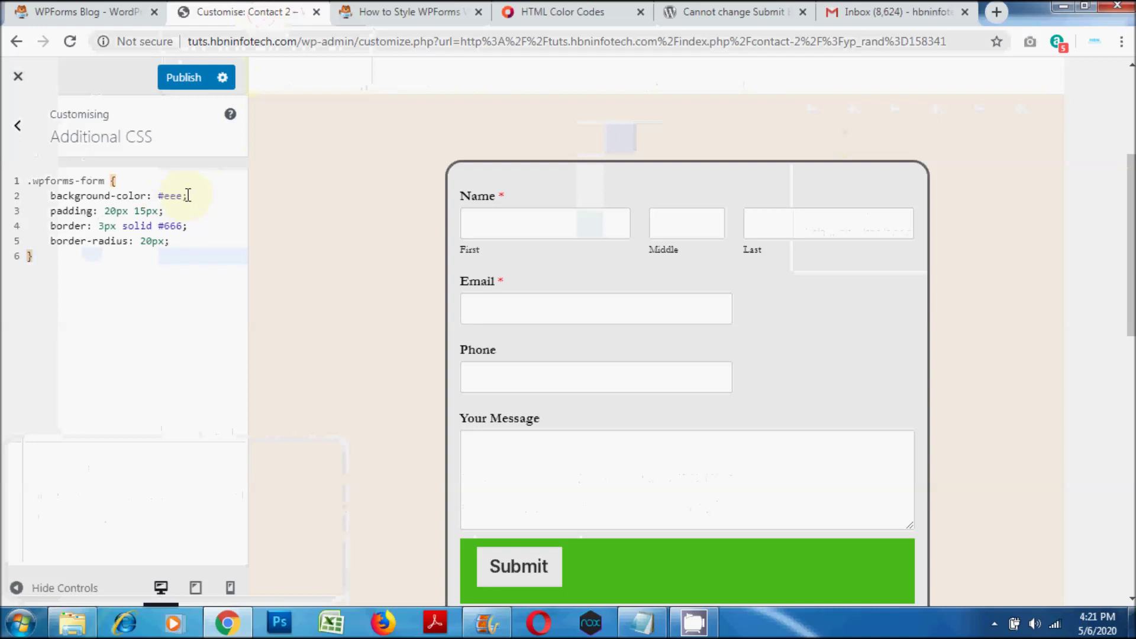
left_click_drag(188, 196, 162, 197)
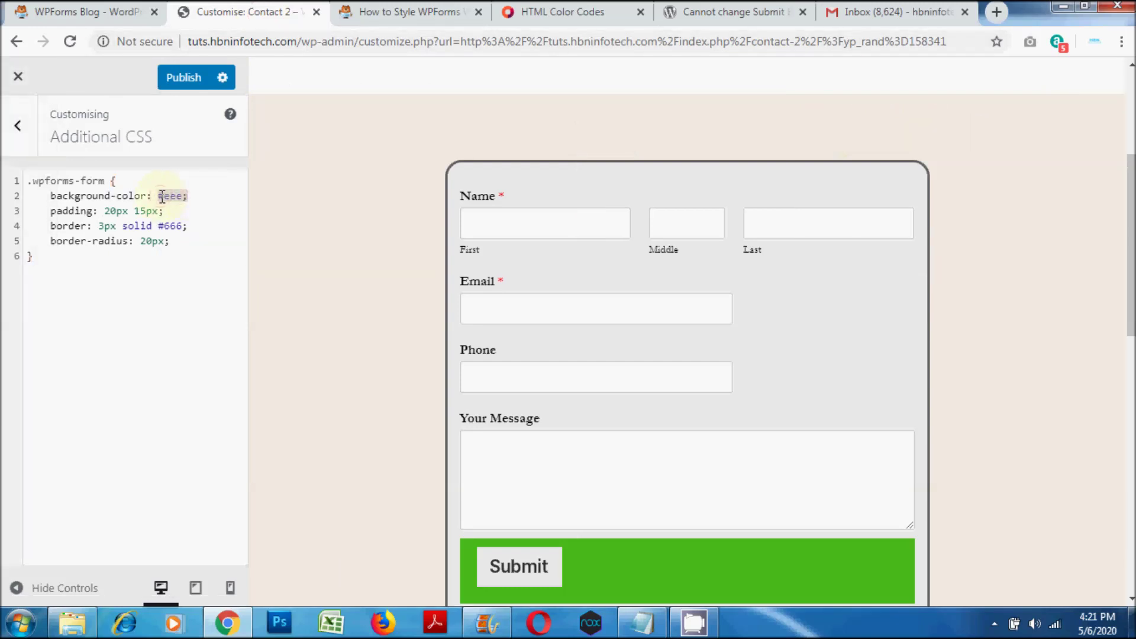
key("ctrl+v")
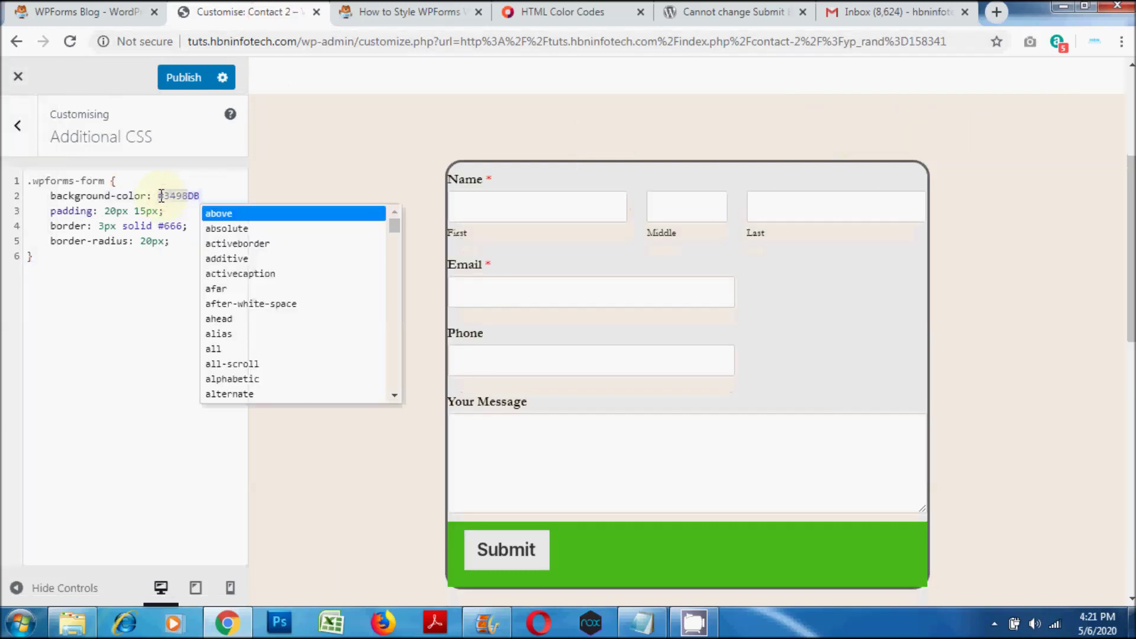
left_click(148, 231)
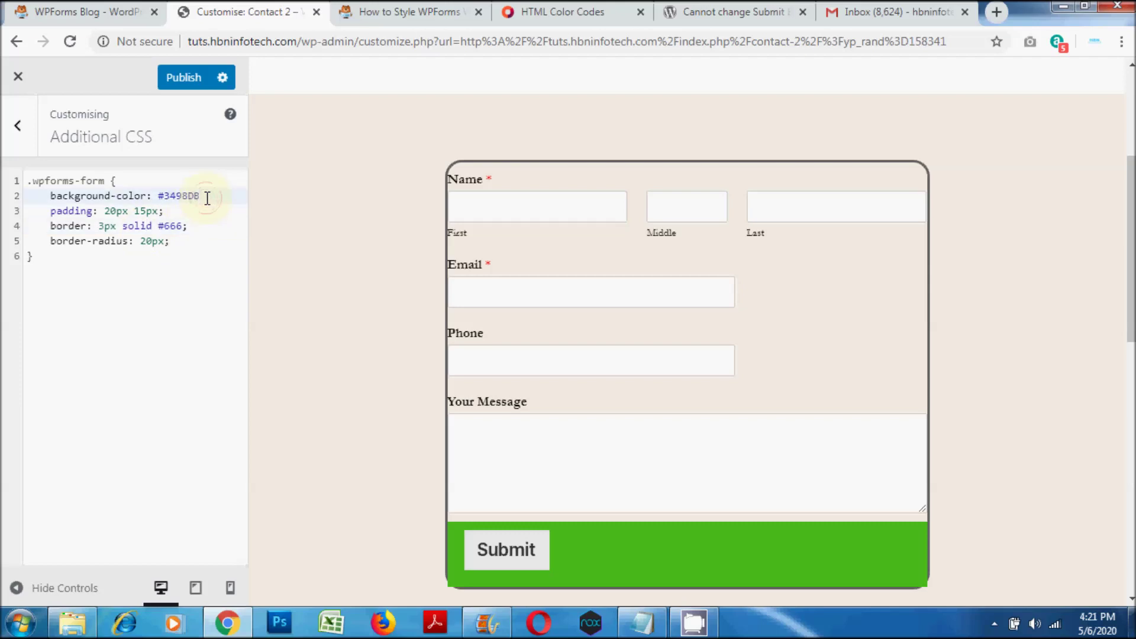
type(";")
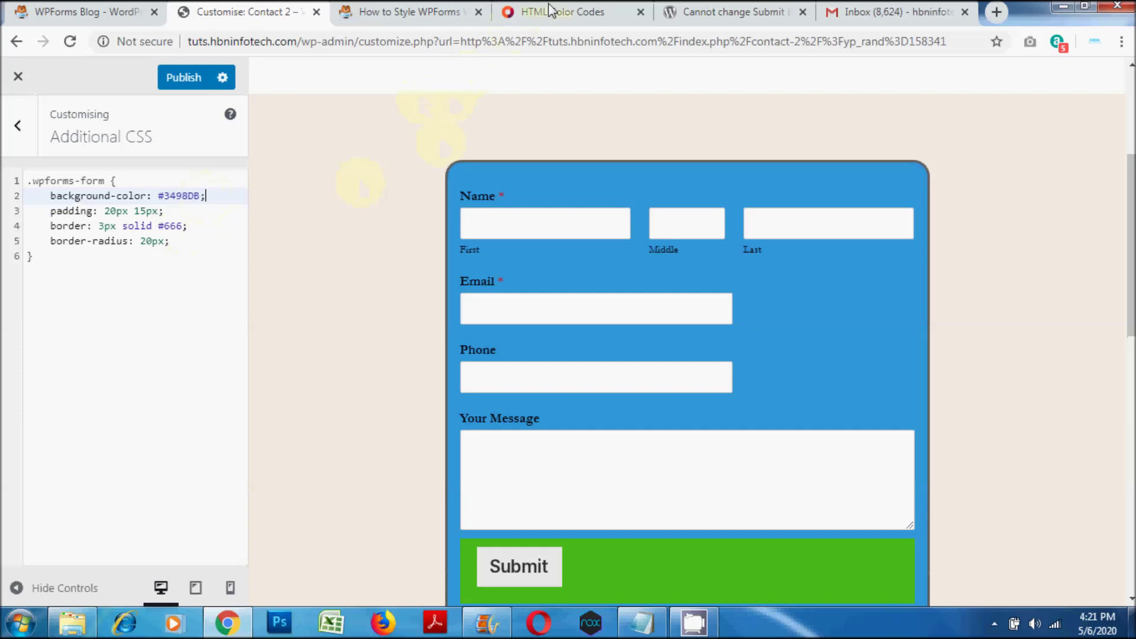
Pick the dark blue swatch #154360 on the HTML Color Codes page and copy its hex code
left_click(526, 13)
left_click(294, 345)
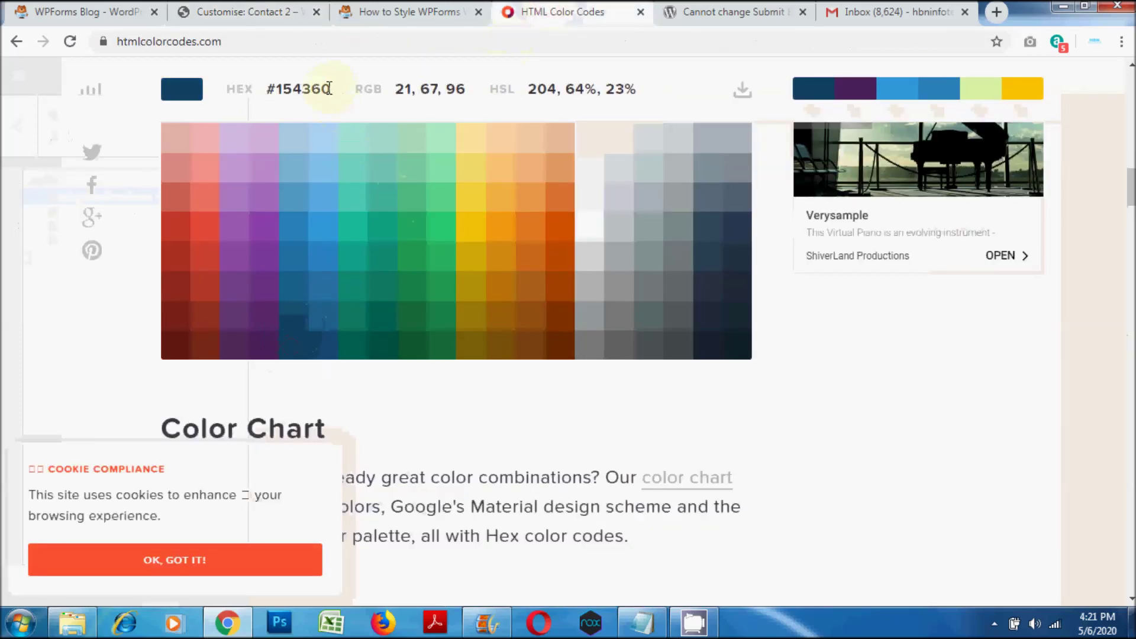
left_click_drag(329, 89, 271, 90)
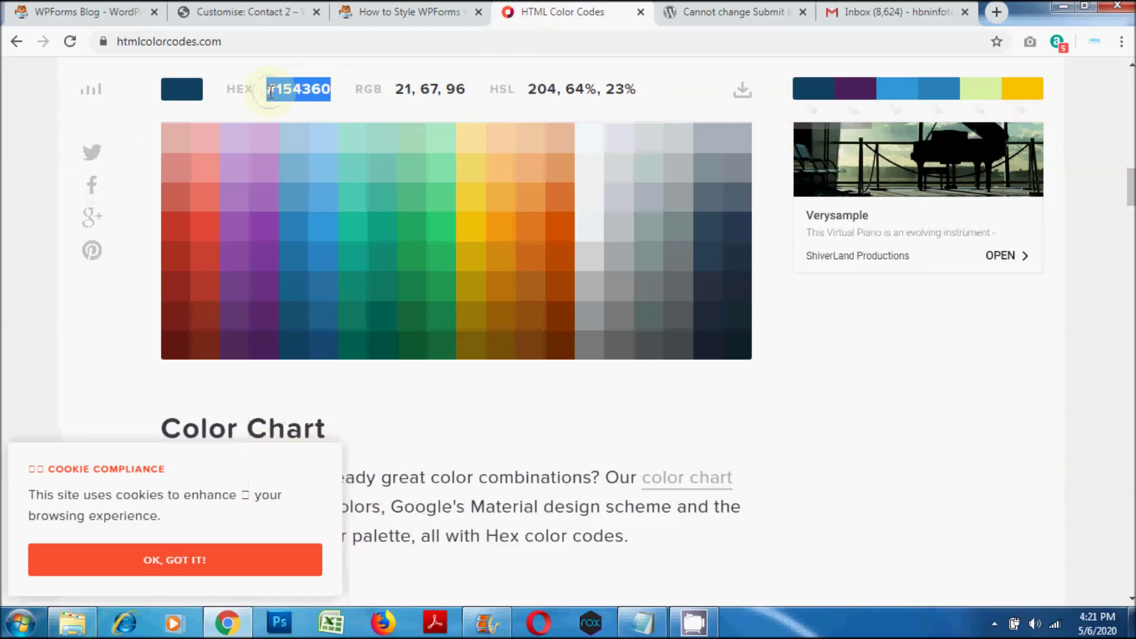
right_click(271, 90)
left_click(308, 104)
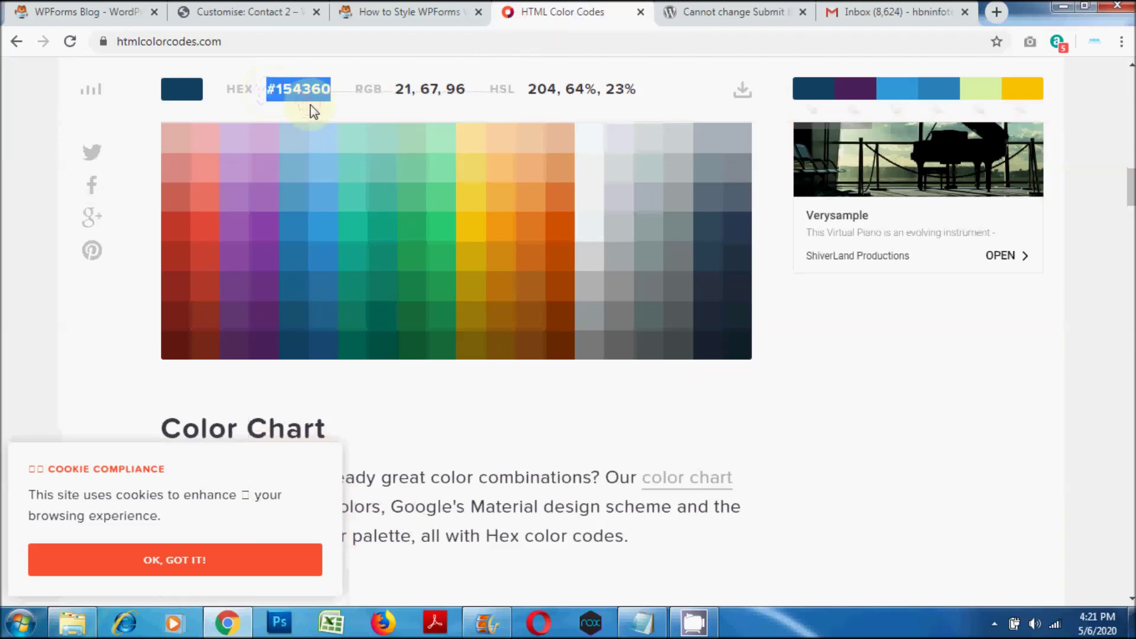
Change the border colour in the customiser's .wpforms-form rule to #154360 and check the whole form in the preview
left_click(271, 13)
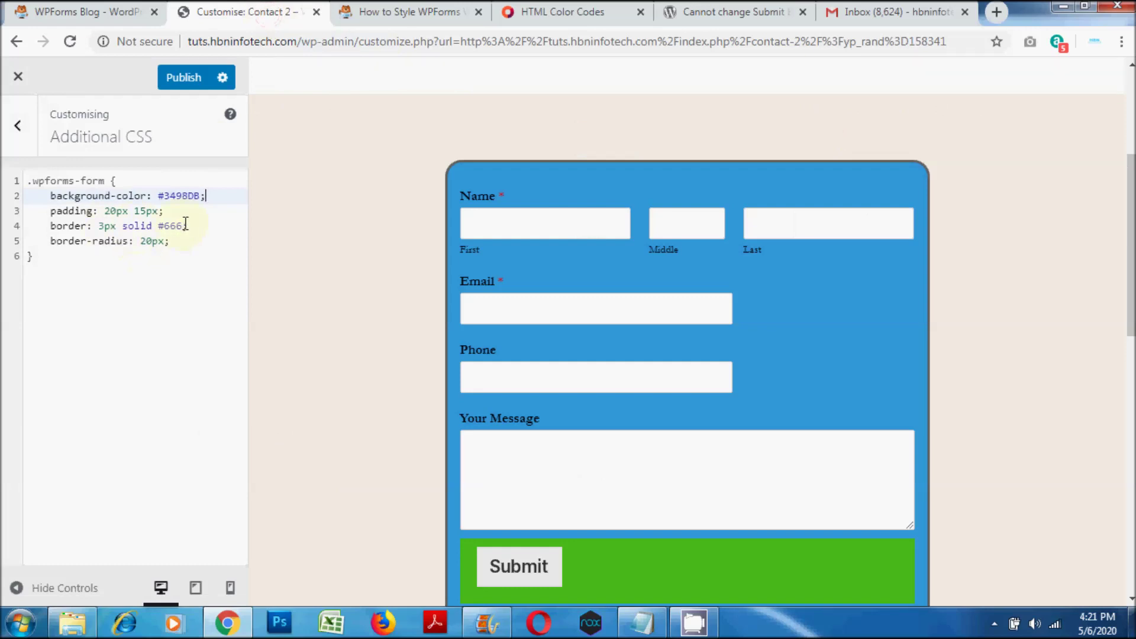
left_click_drag(183, 226, 166, 224)
right_click(167, 231)
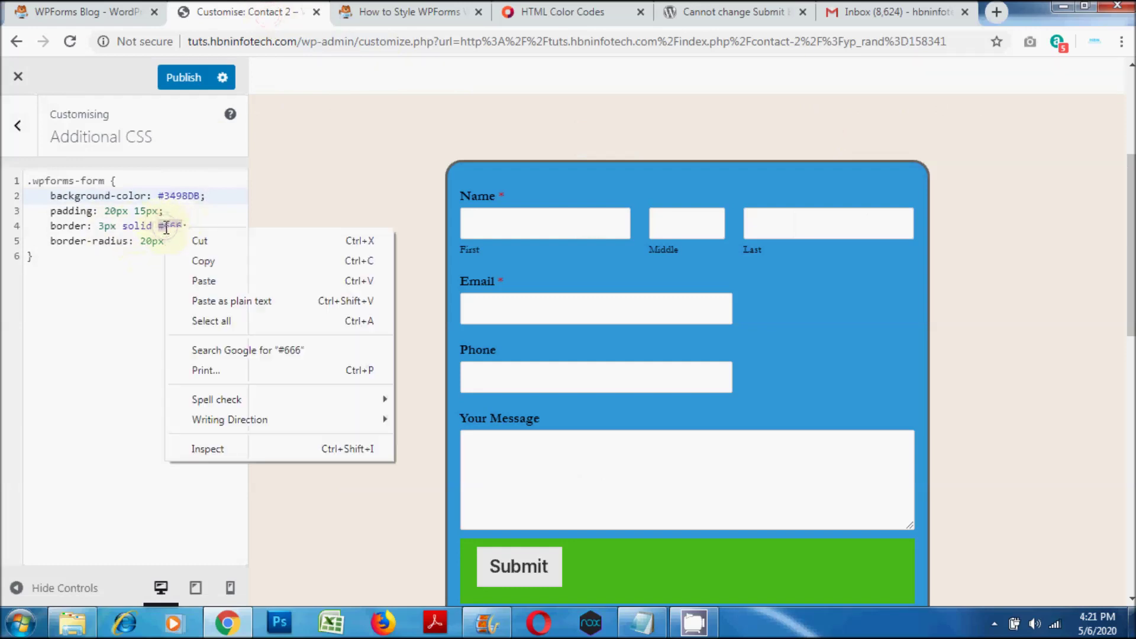
left_click(201, 281)
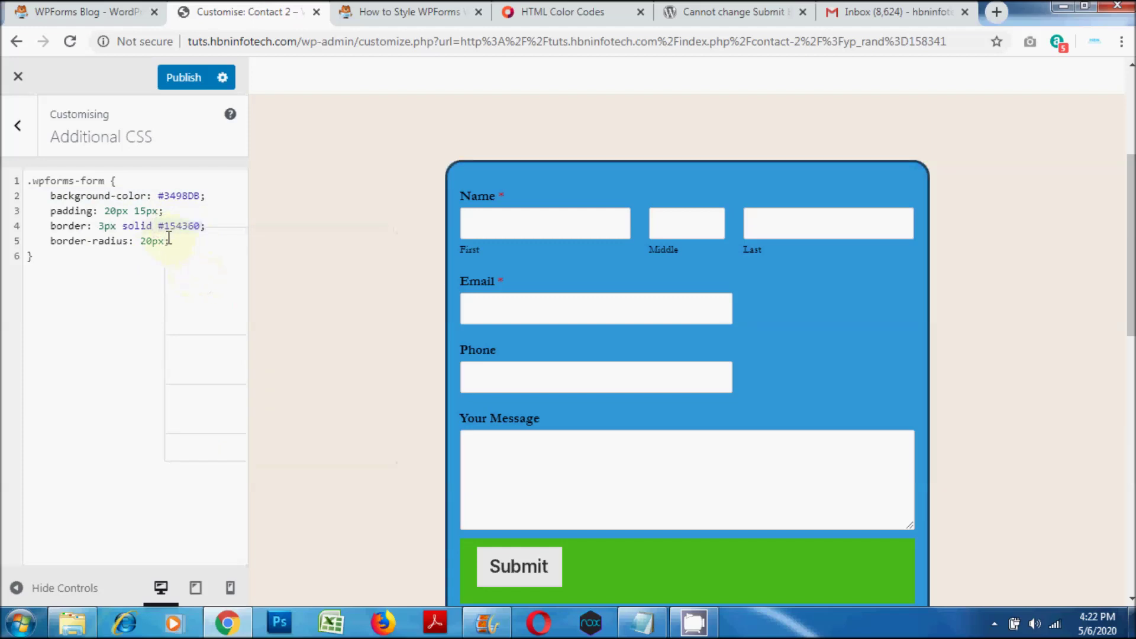
scroll(807, 326, "down", 2)
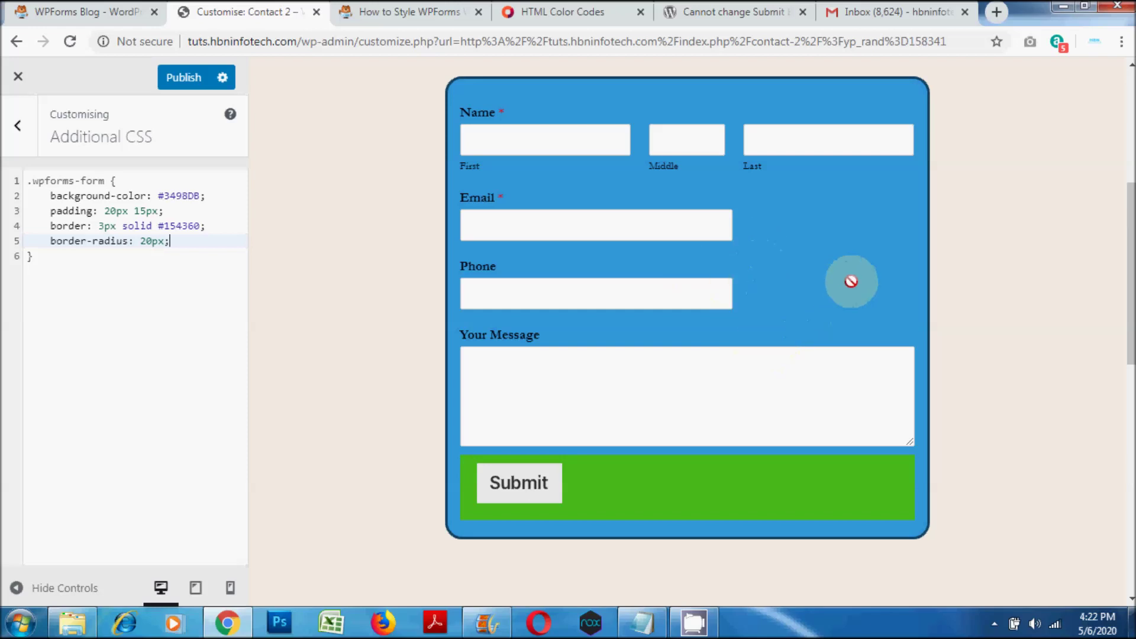
scroll(851, 279, "up", 2)
scroll(850, 278, "down", 2)
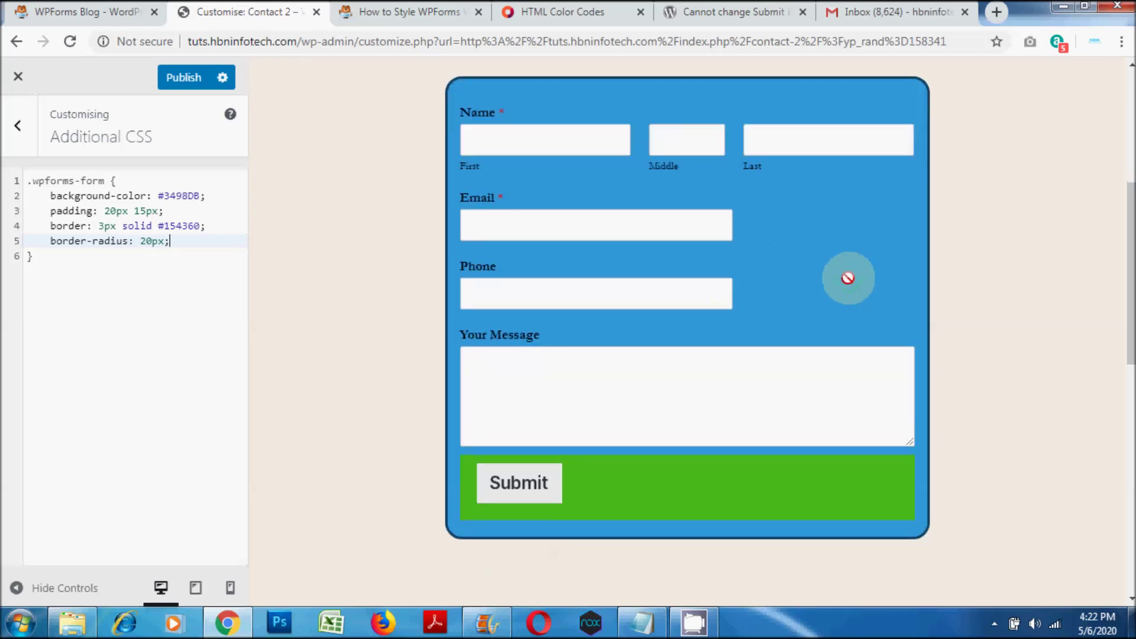
Read the rest of the WPForms custom CSS guide, examining the form ID section and the closing links on submit button styling
left_click(412, 8)
left_click(730, 337)
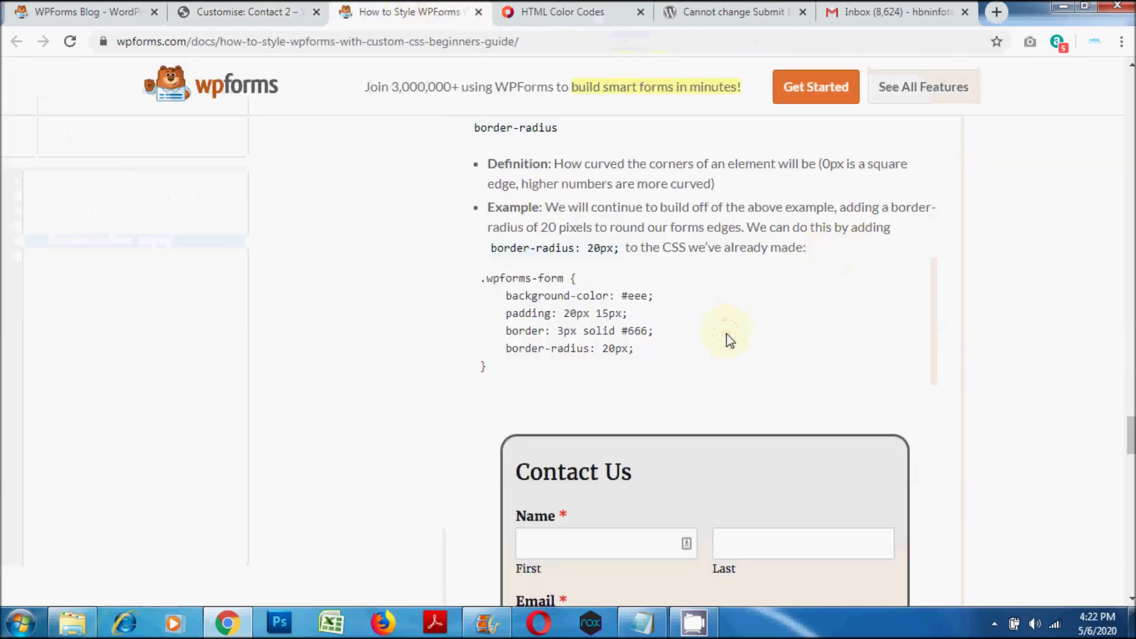
scroll(730, 338, "down", 14)
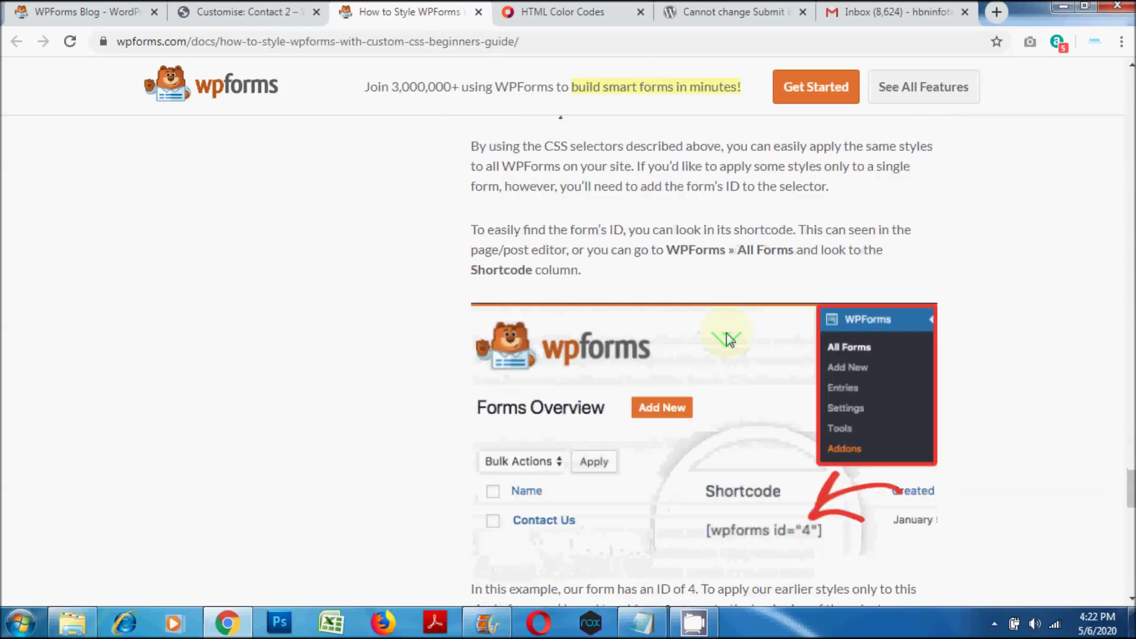
scroll(729, 338, "down", 5)
scroll(730, 339, "down", 4)
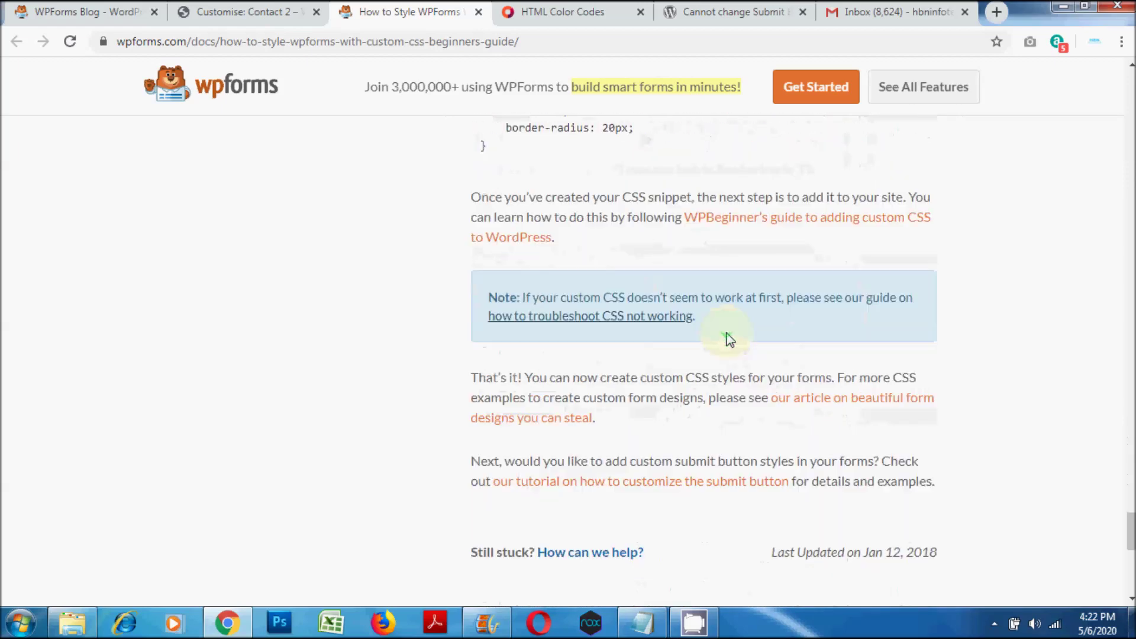
scroll(729, 339, "down", 4)
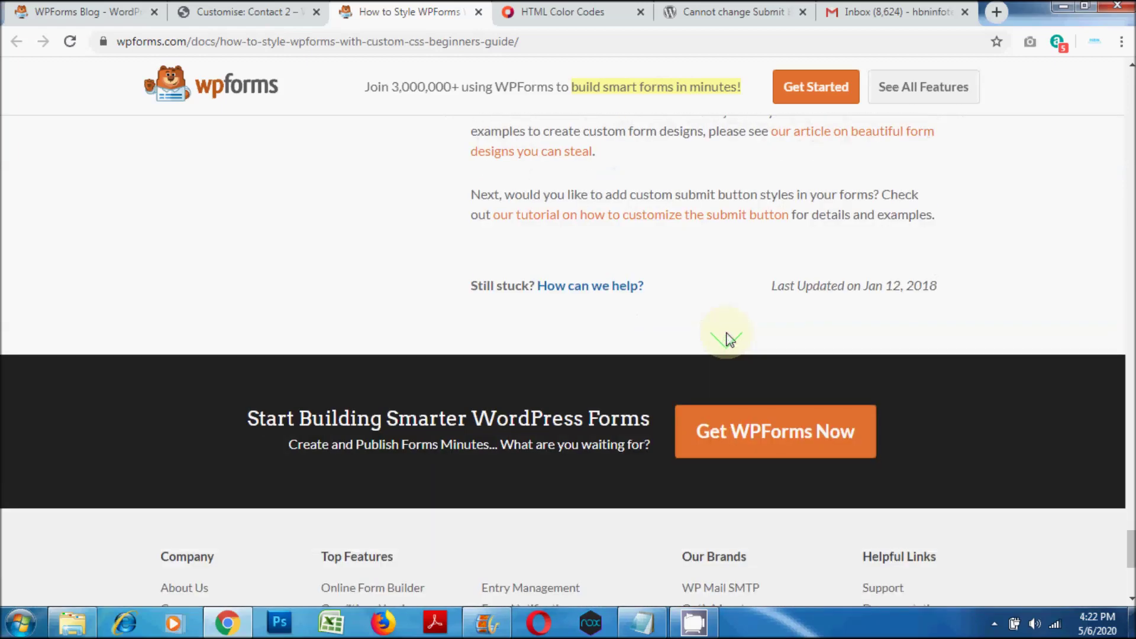
scroll(730, 338, "up", 8)
scroll(730, 339, "up", 3)
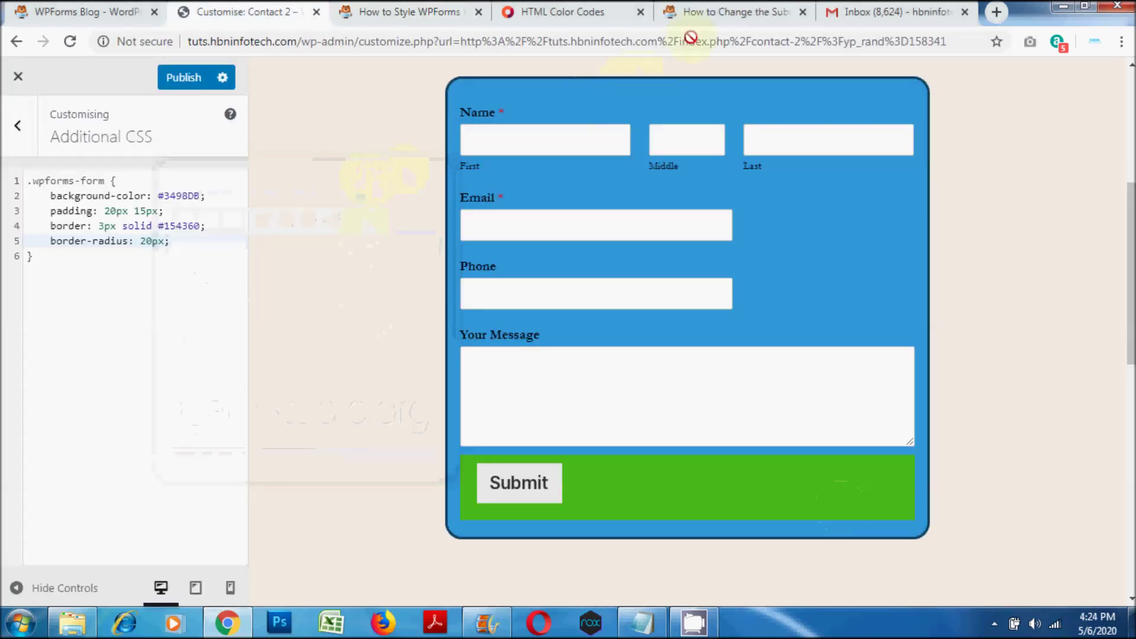
Review the WPForms article on changing the submit button color and copy its complete CSS snippet, including the hover rule
left_click(712, 16)
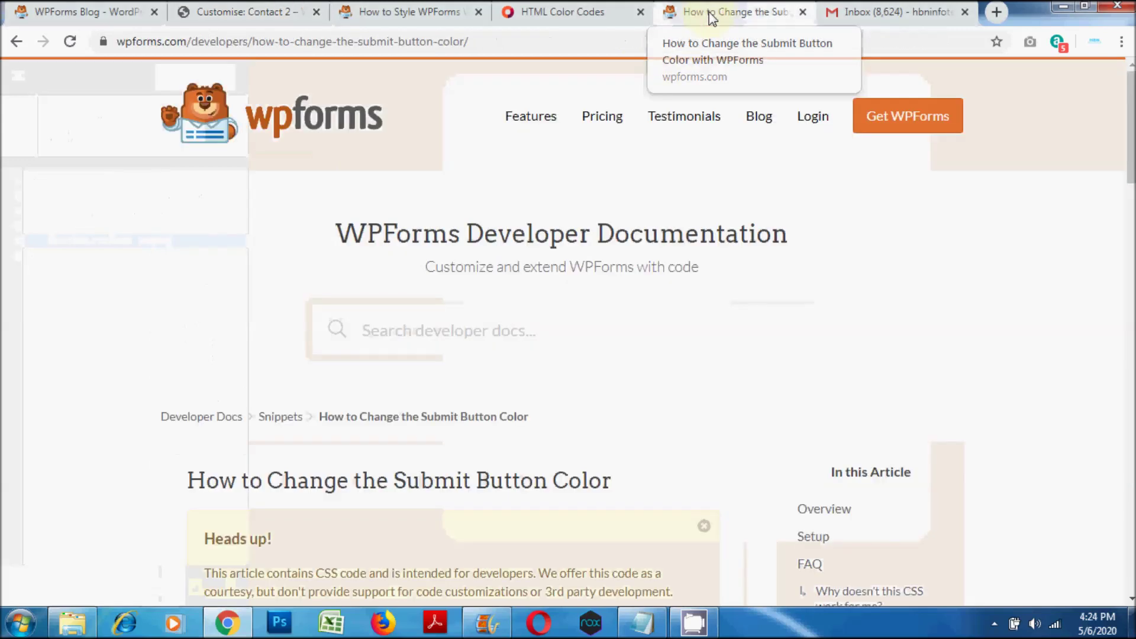
scroll(609, 253, "down", 5)
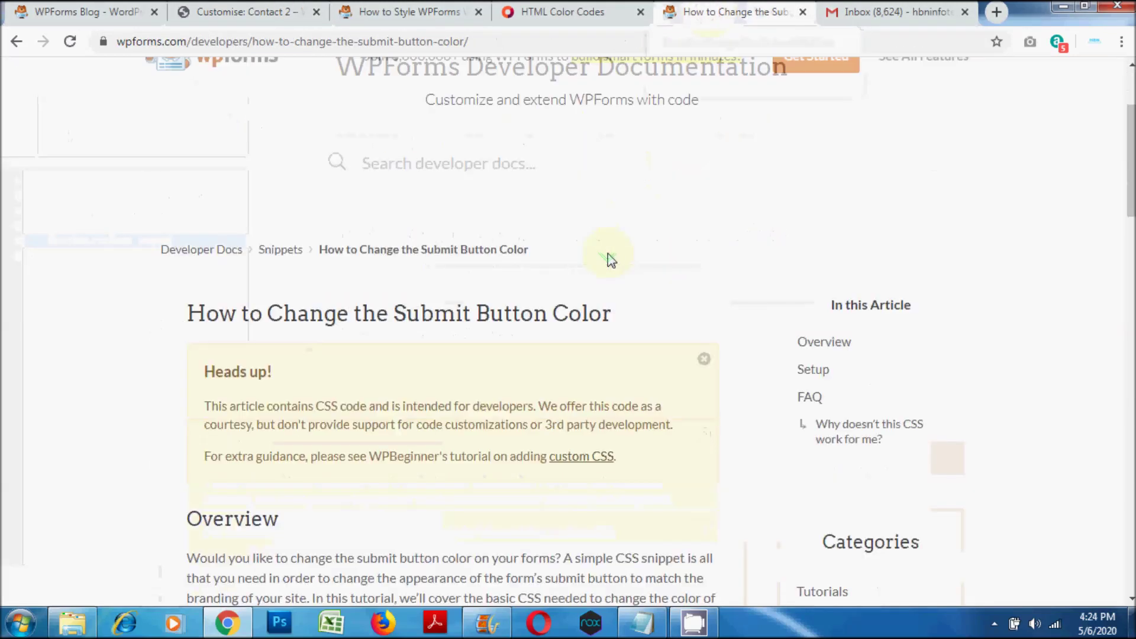
scroll(608, 253, "down", 7)
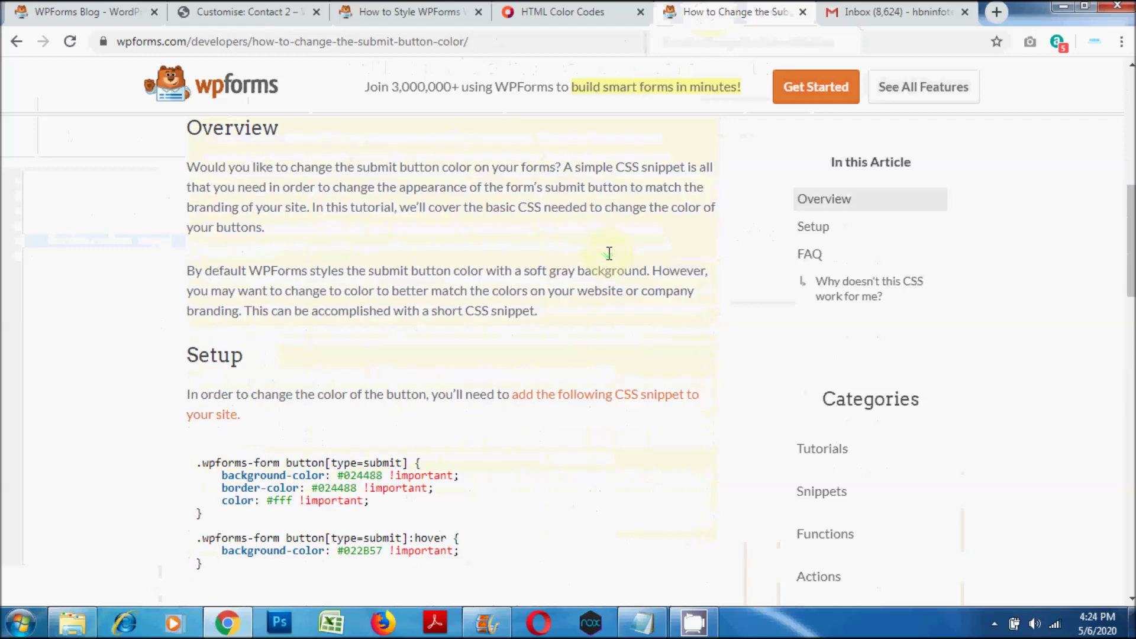
scroll(609, 253, "down", 4)
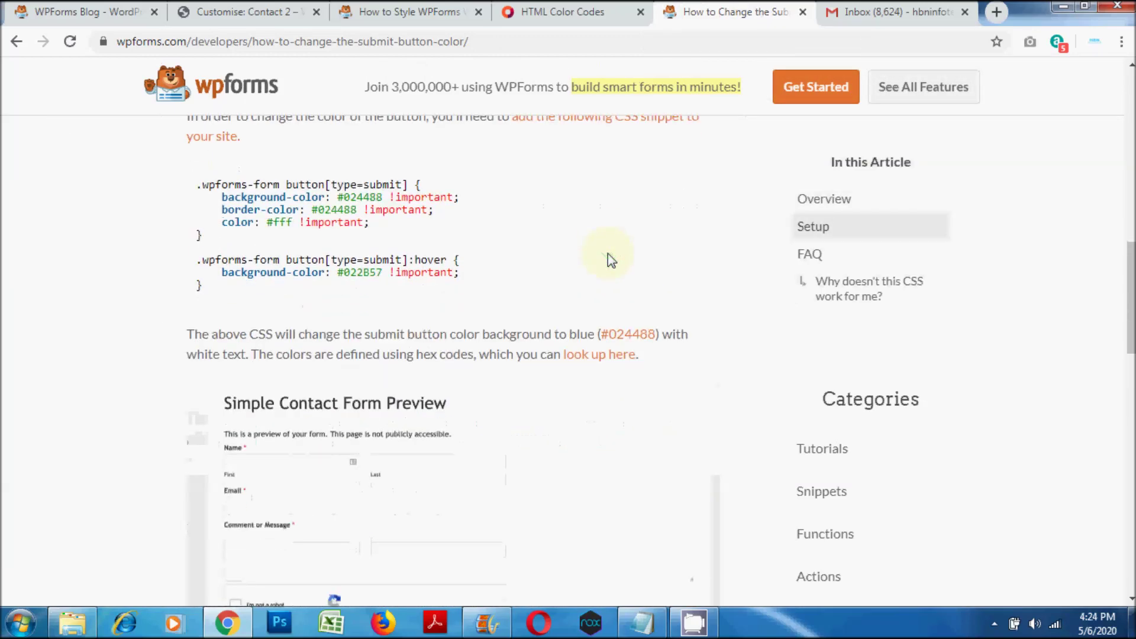
scroll(611, 260, "down", 7)
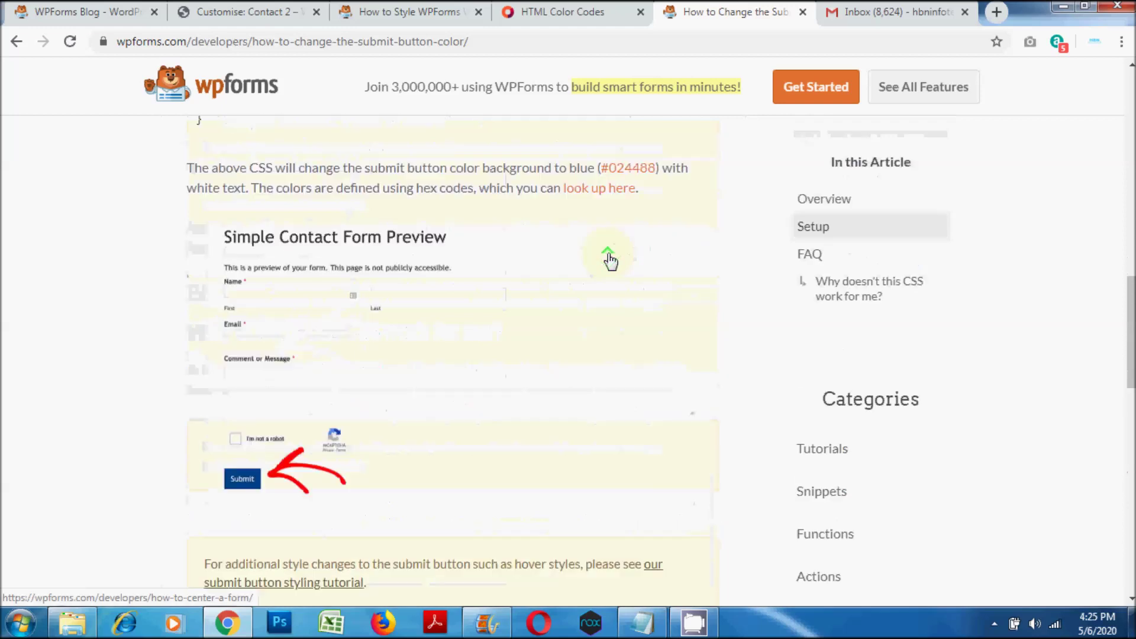
scroll(609, 260, "up", 4)
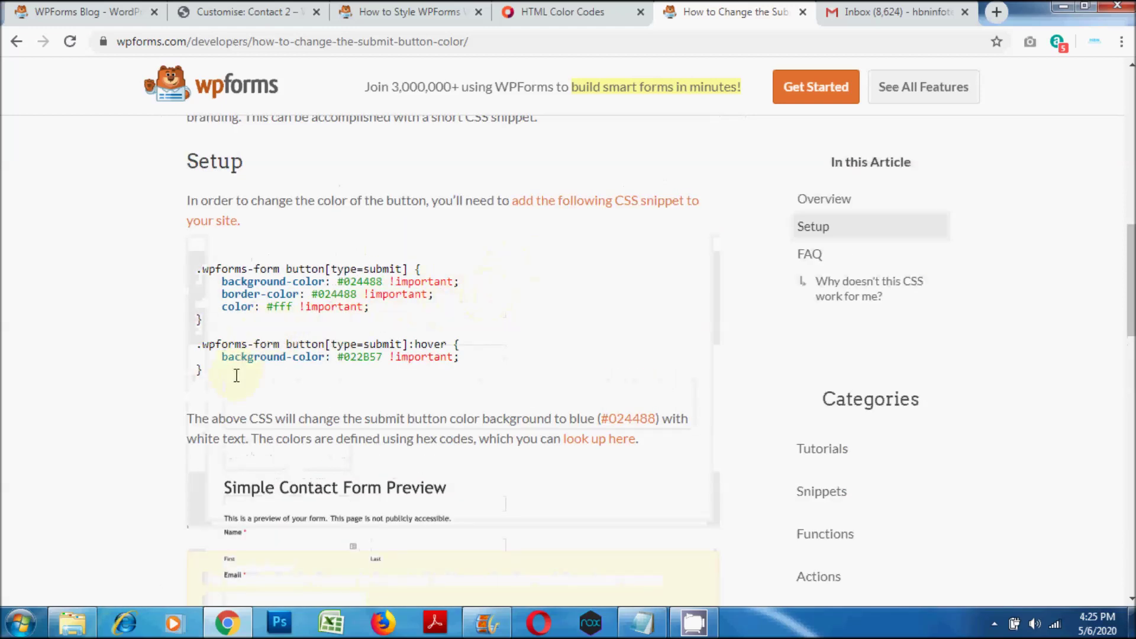
left_click_drag(204, 371, 192, 273)
right_click(235, 290)
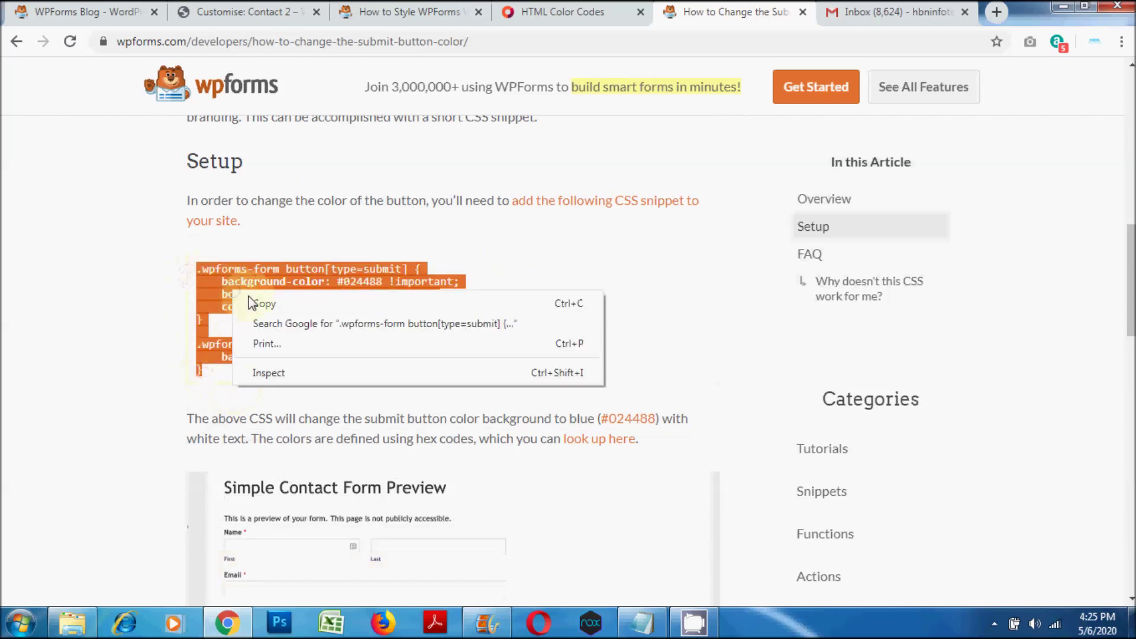
left_click(256, 306)
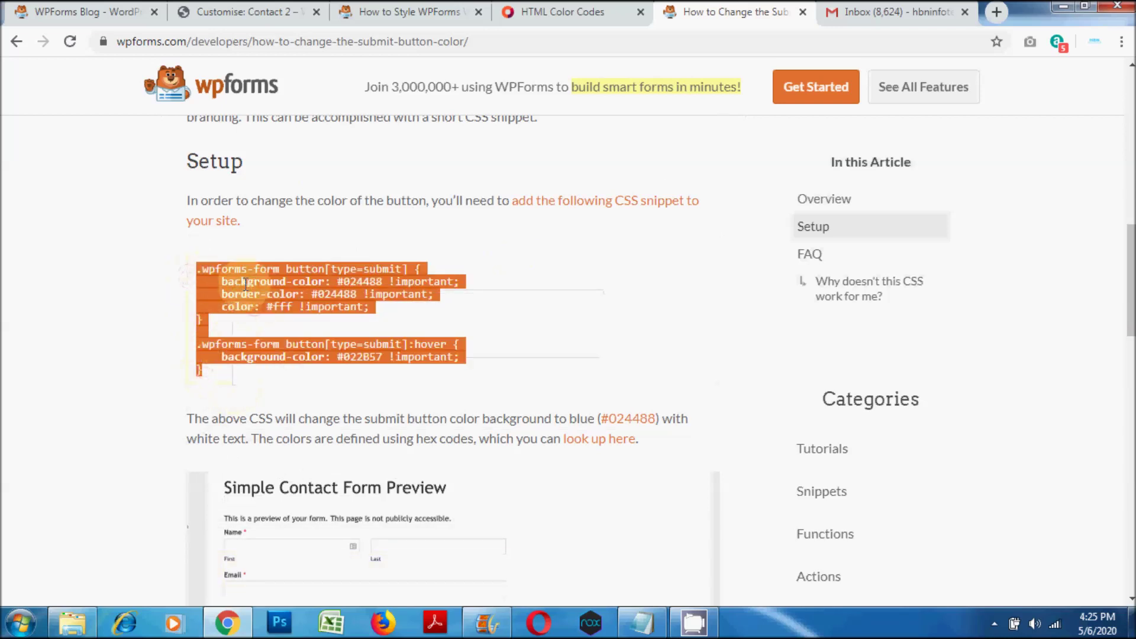
Paste the copied submit button CSS snippet on a new line below the .wpforms-form rule in the customiser's Additional CSS
left_click(201, 14)
left_click(59, 264)
key("Return")
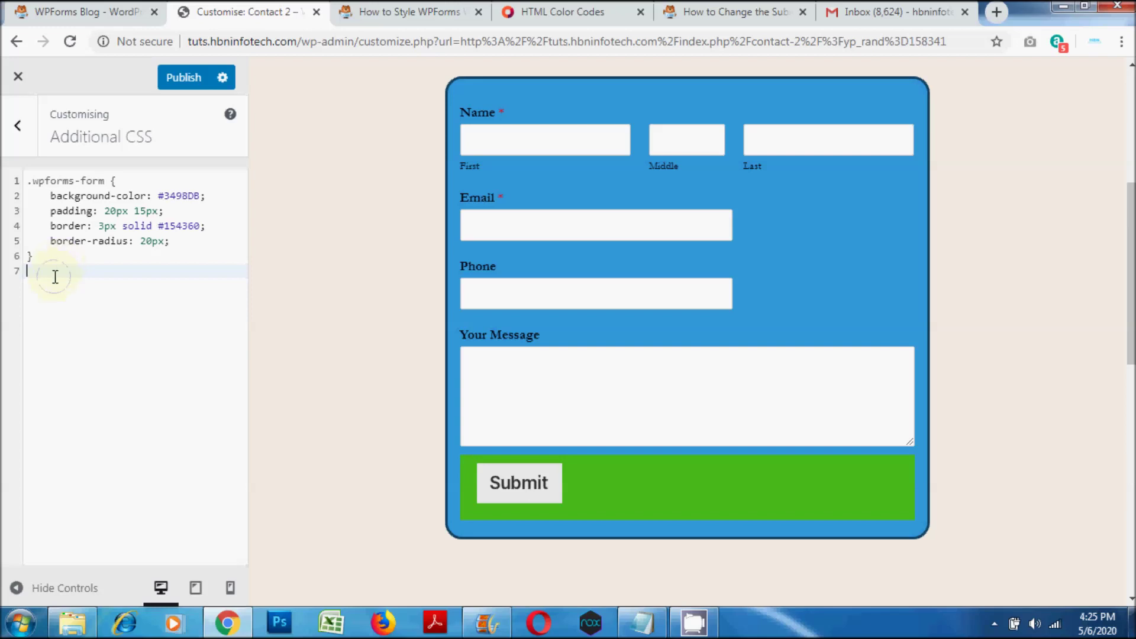
right_click(55, 277)
left_click(96, 379)
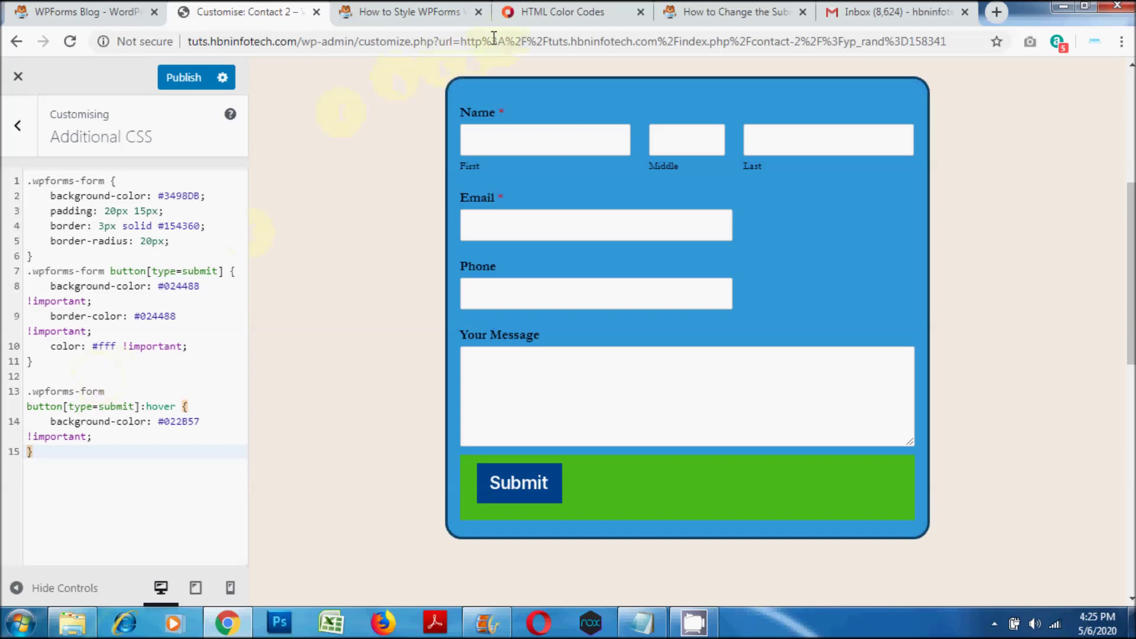
Pick the yellow swatch #F1C40F on the HTML Color Codes page and copy its hex code
left_click(544, 13)
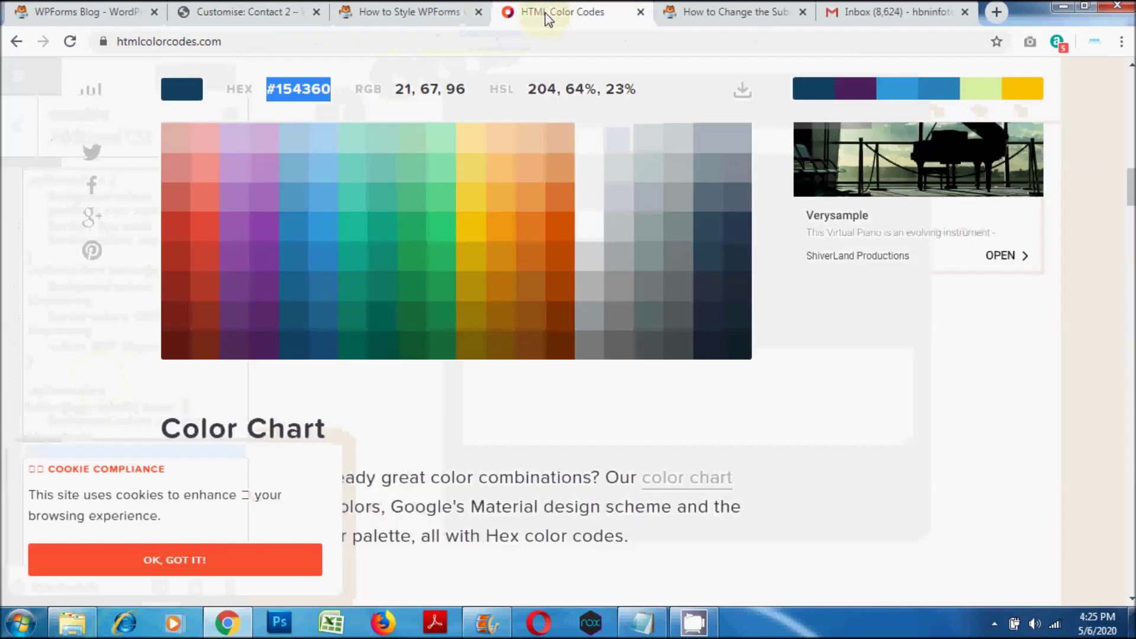
left_click(472, 242)
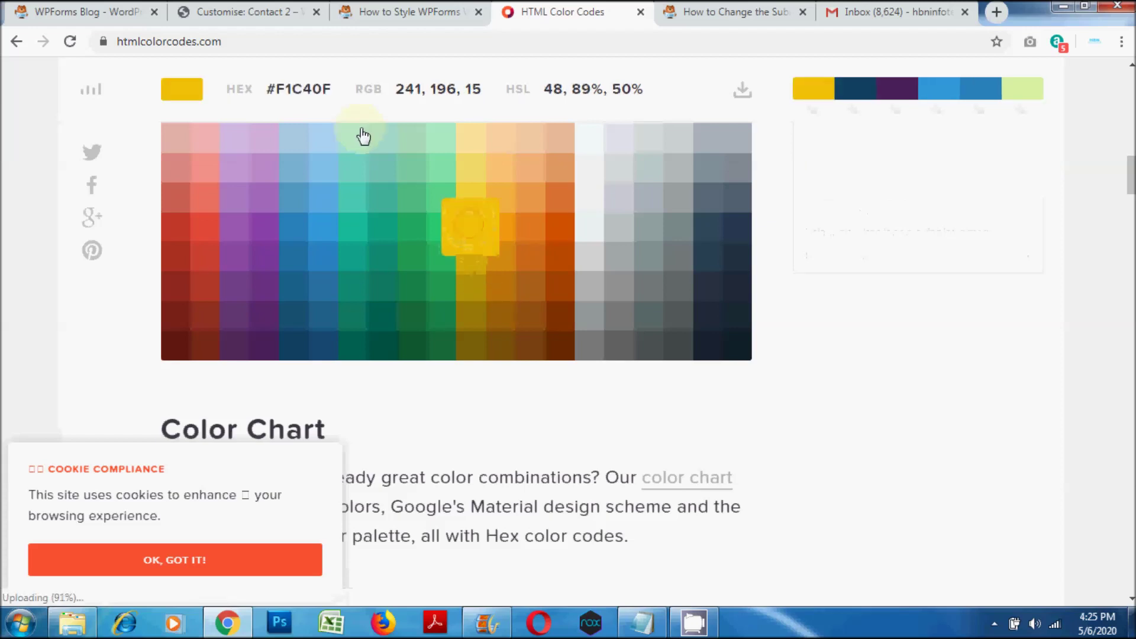
left_click_drag(332, 89, 267, 88)
right_click(271, 88)
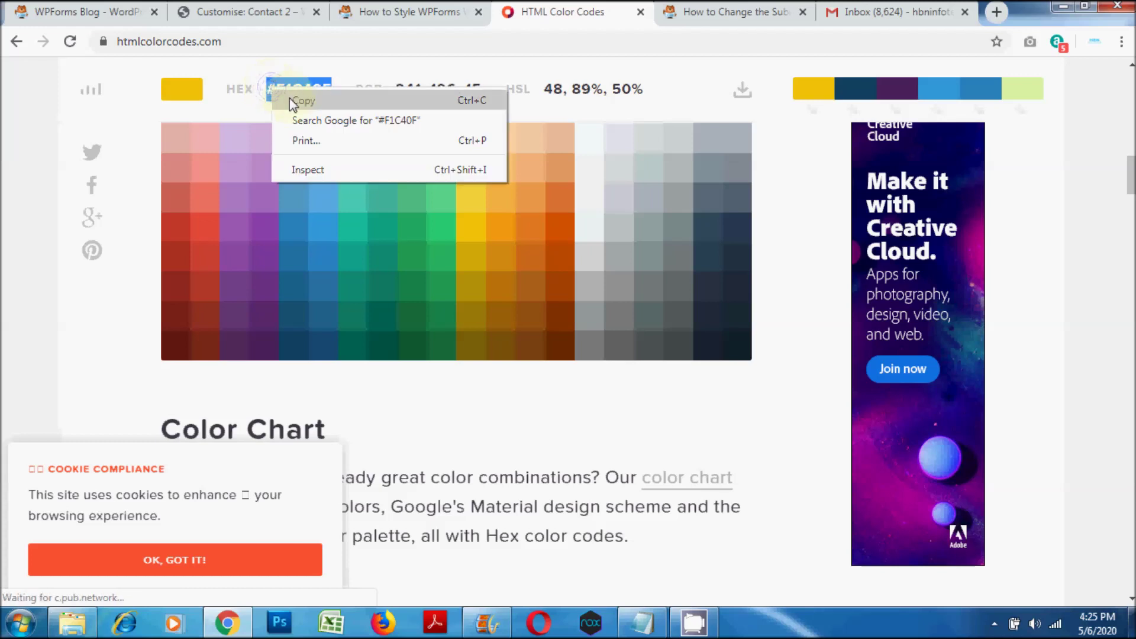
left_click(302, 101)
Replace the submit button rule's background-color in the customiser with #F1C40F
left_click(247, 7)
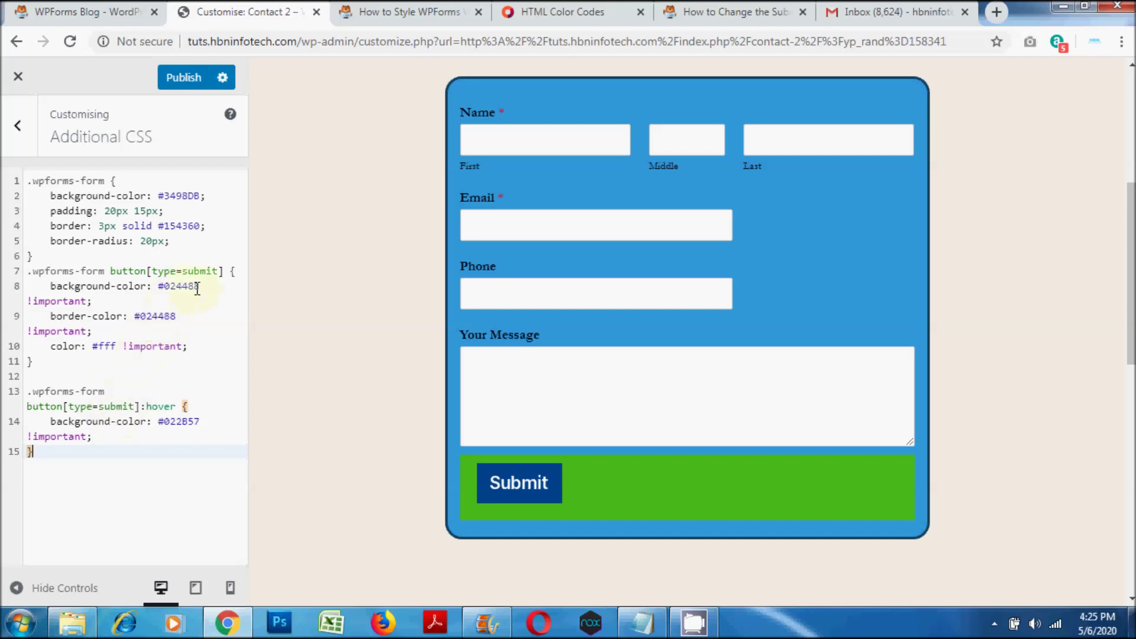
left_click_drag(201, 286, 159, 288)
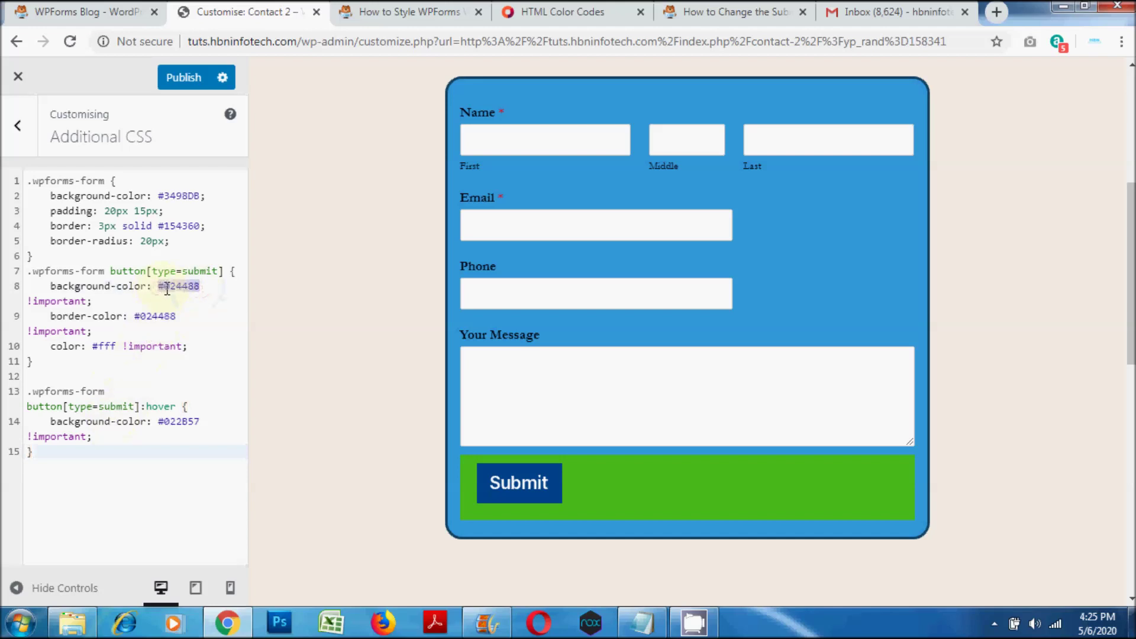
right_click(167, 289)
left_click(202, 342)
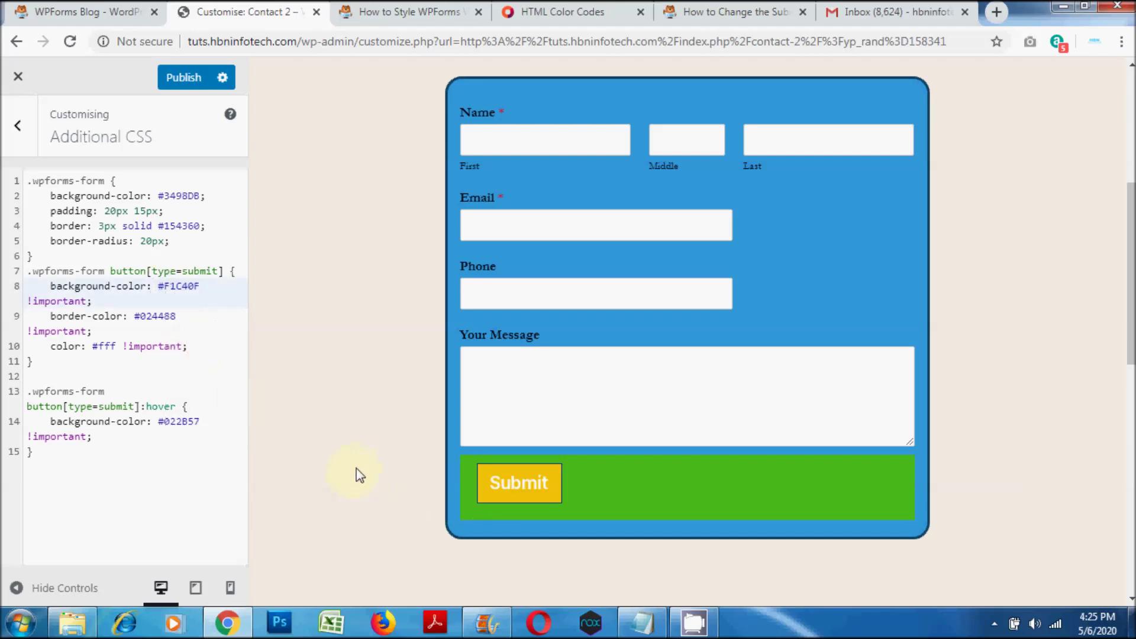
Pick the dark red swatch #A93226 on the HTML Color Codes page and copy its hex code
left_click(564, 19)
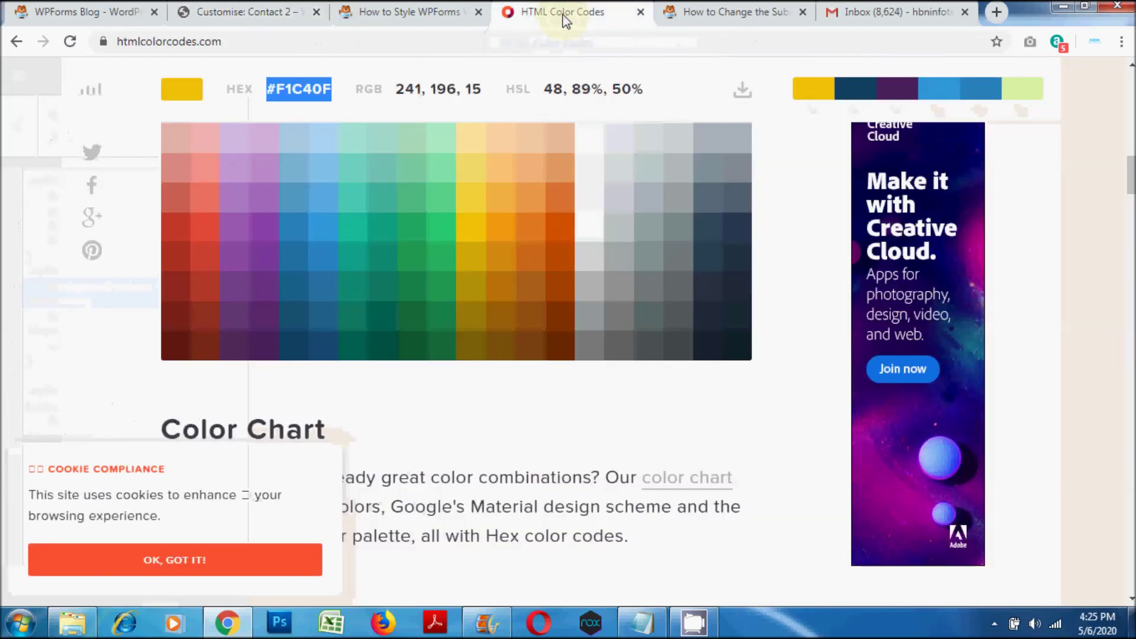
left_click(175, 266)
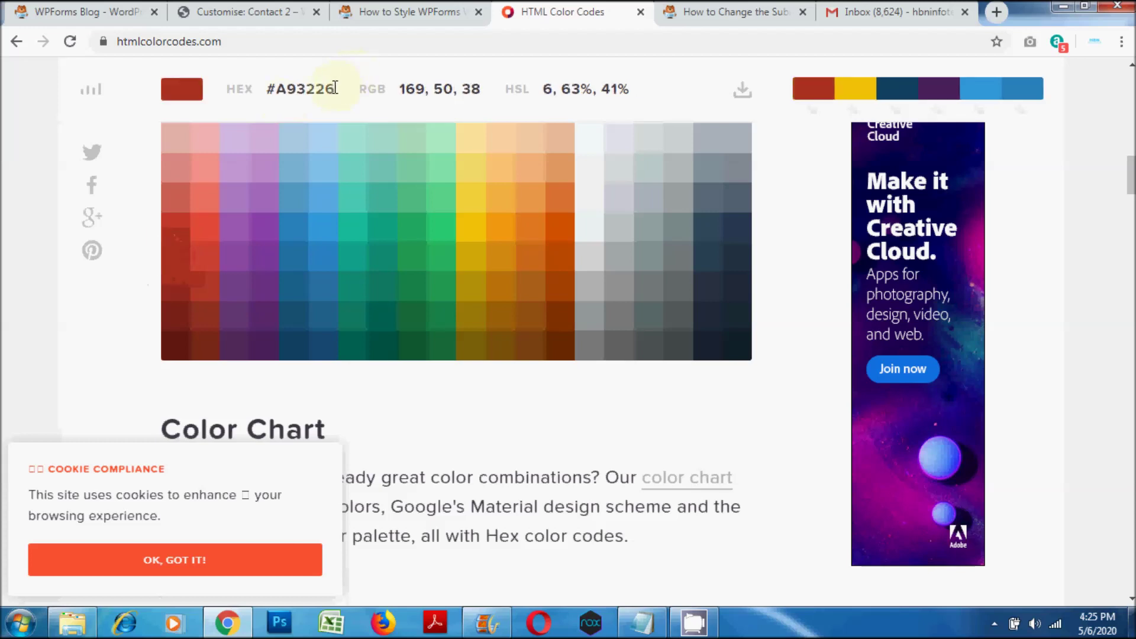
left_click_drag(335, 88, 269, 89)
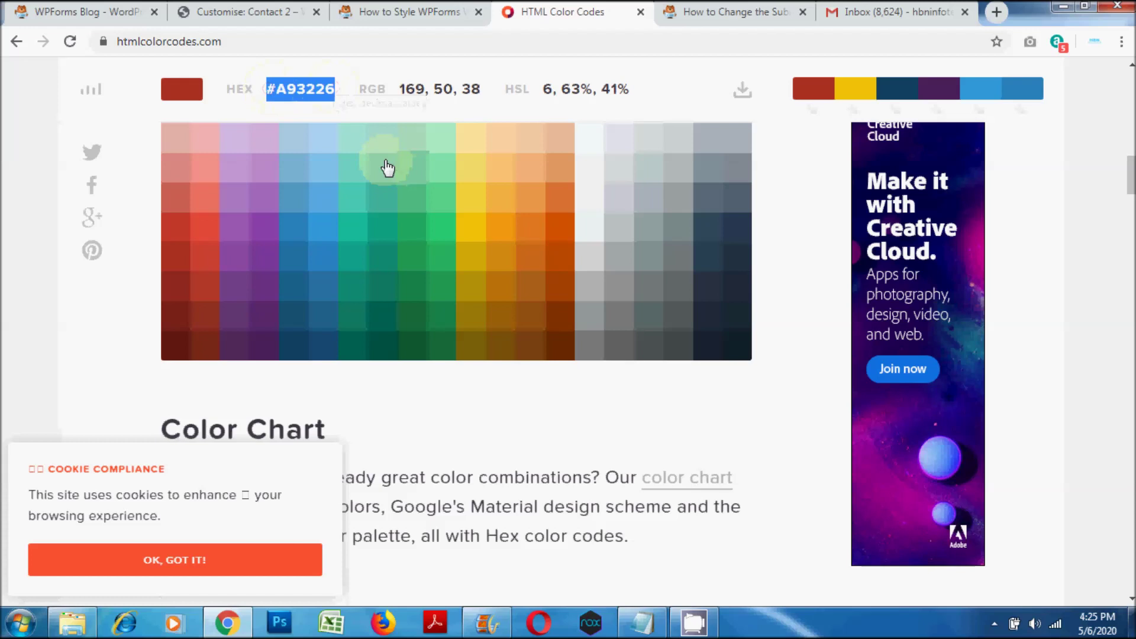
right_click(313, 84)
left_click(343, 96)
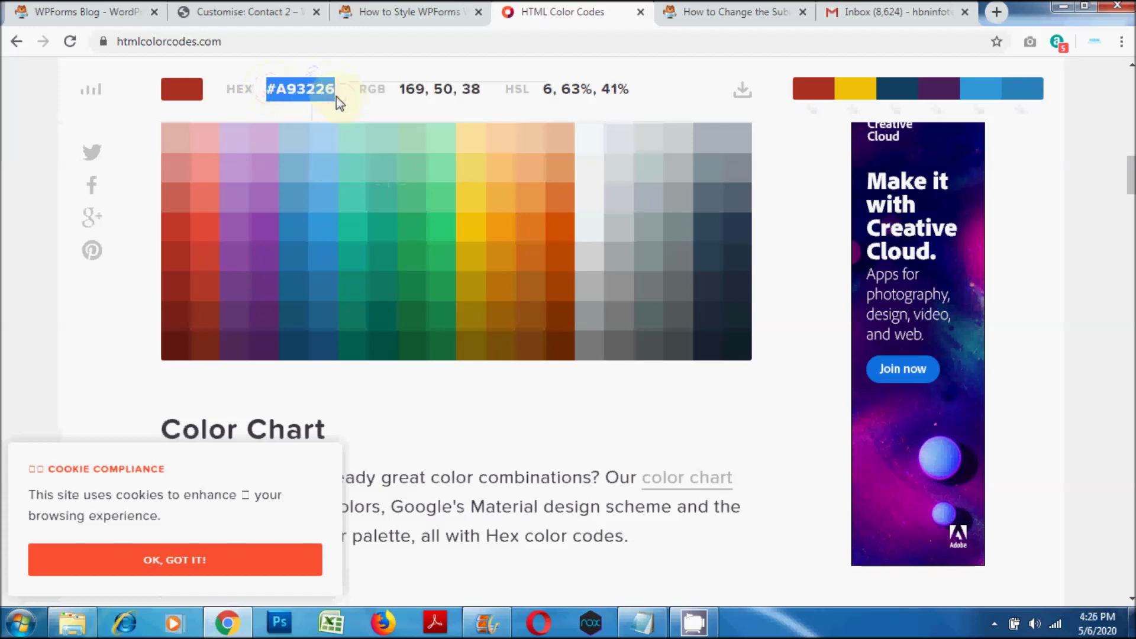
Replace the background-color in the customiser's submit button hover rule with #A93226
left_click(232, 13)
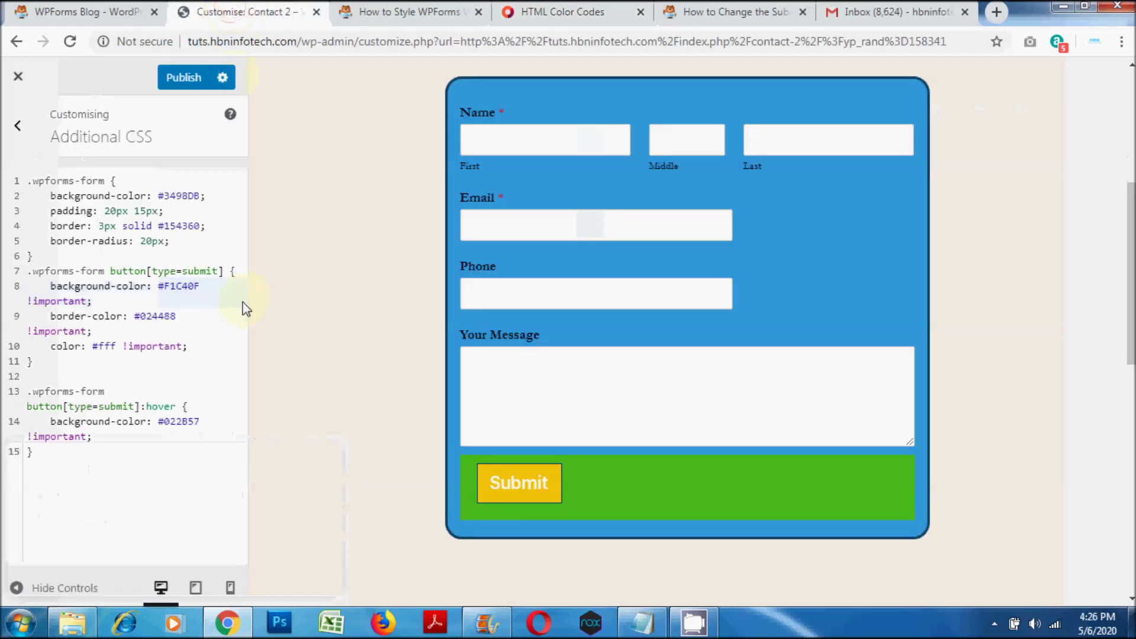
left_click_drag(200, 419, 160, 421)
right_click(164, 421)
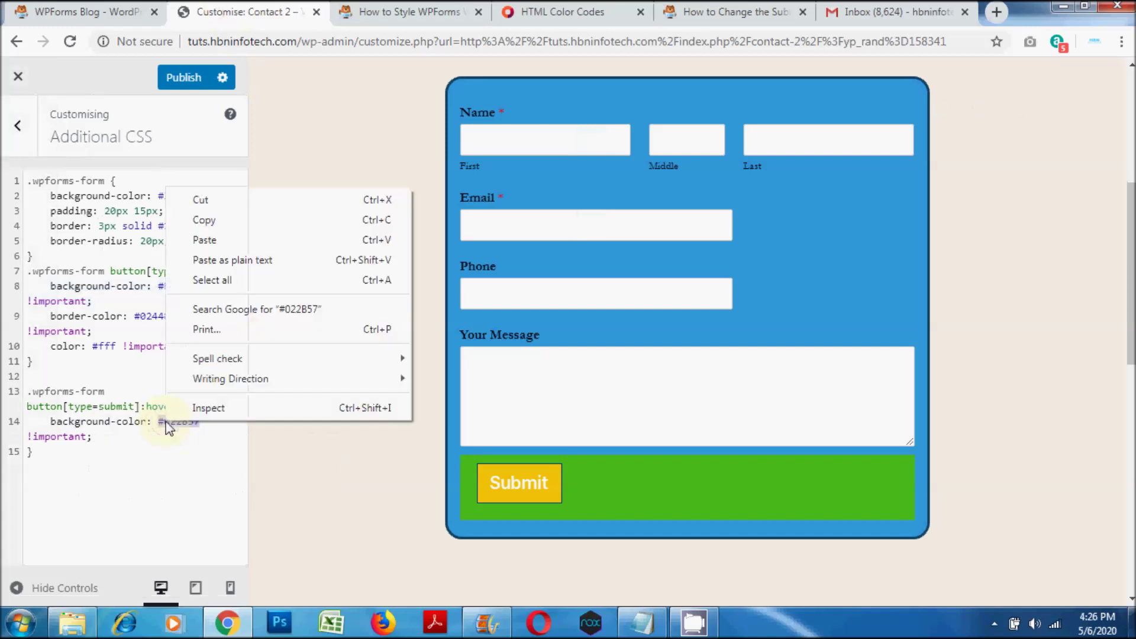
left_click(204, 240)
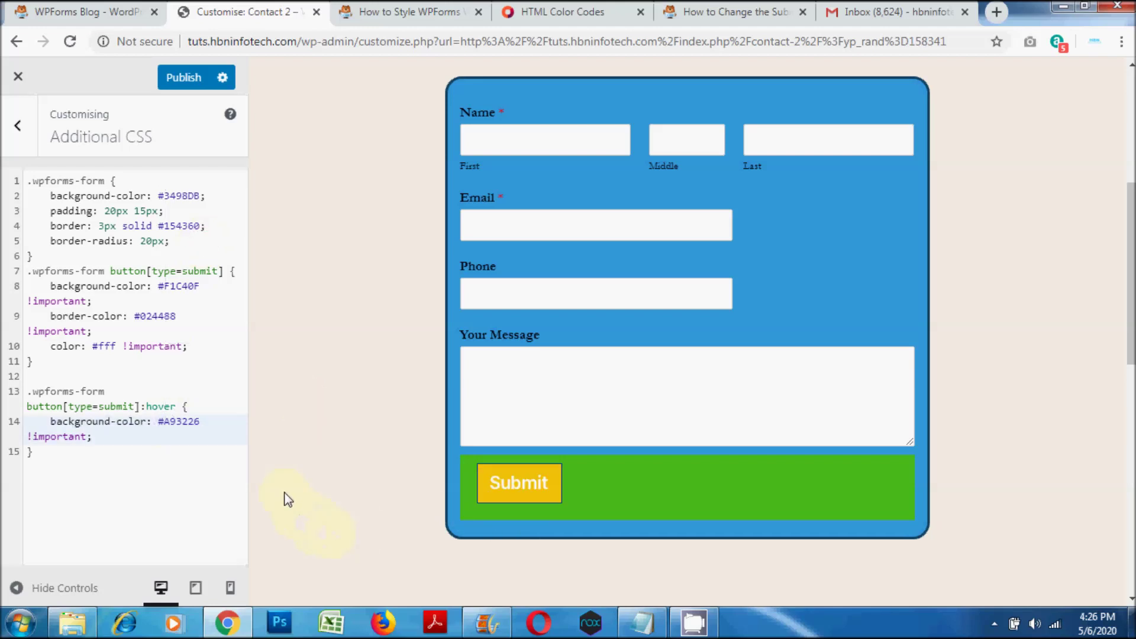
Pick the dark slate swatch #212F3D on the HTML Color Codes page and copy its hex code
left_click(543, 13)
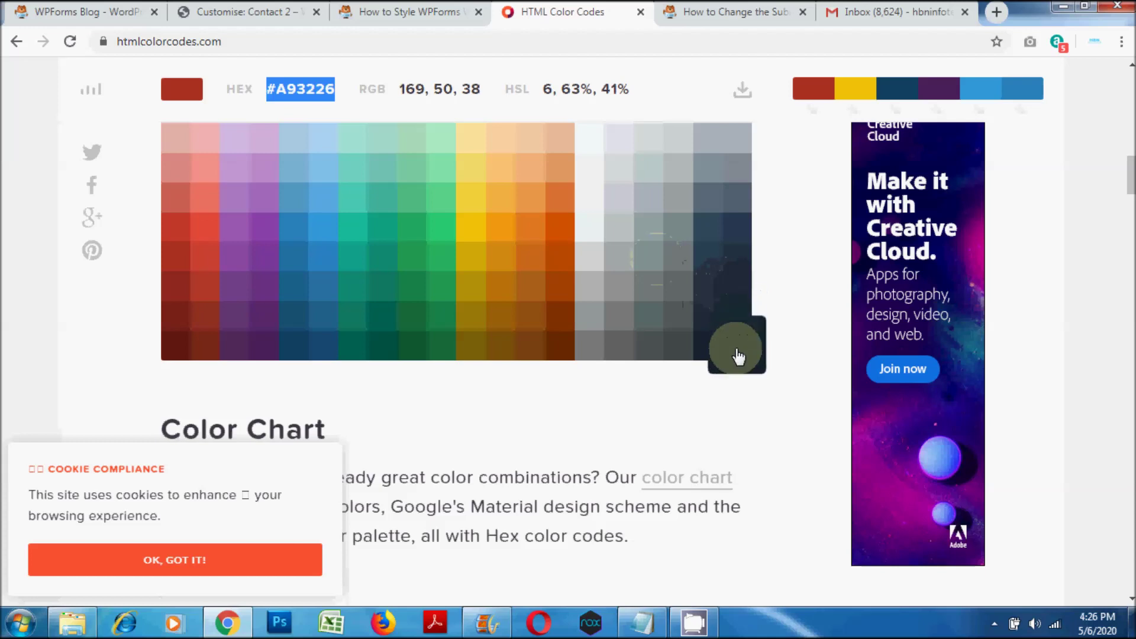
left_click(741, 298)
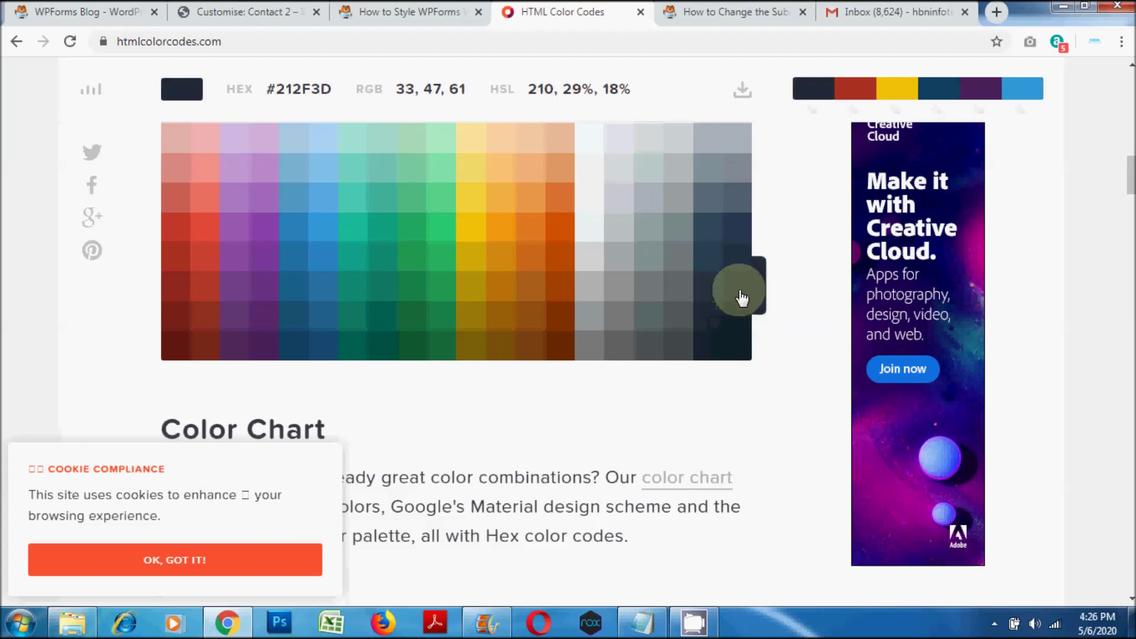
left_click(323, 87)
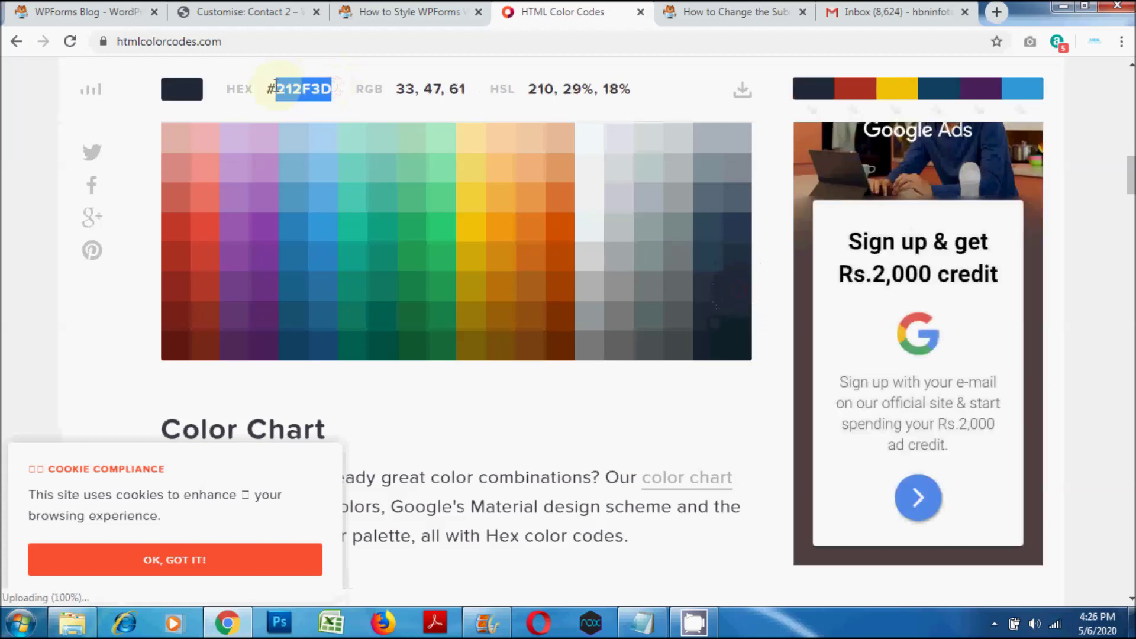
right_click(276, 90)
left_click(305, 101)
Set the submit button's text color in the customiser's CSS to #212F3D, keeping the !important flag
left_click(234, 12)
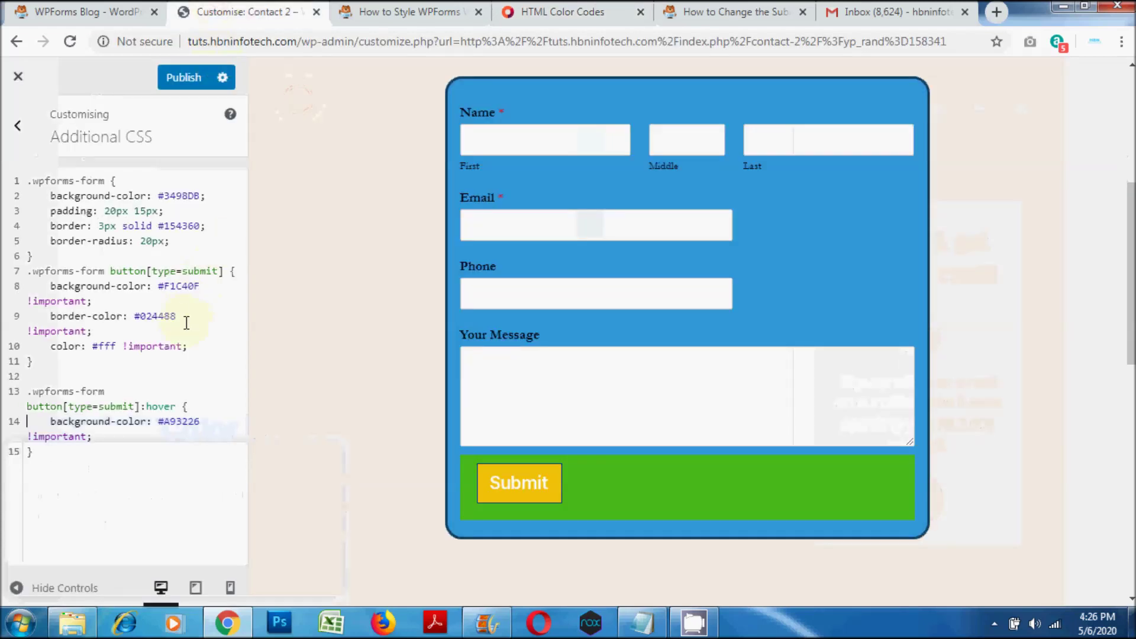
double_click(110, 346)
right_click(95, 346)
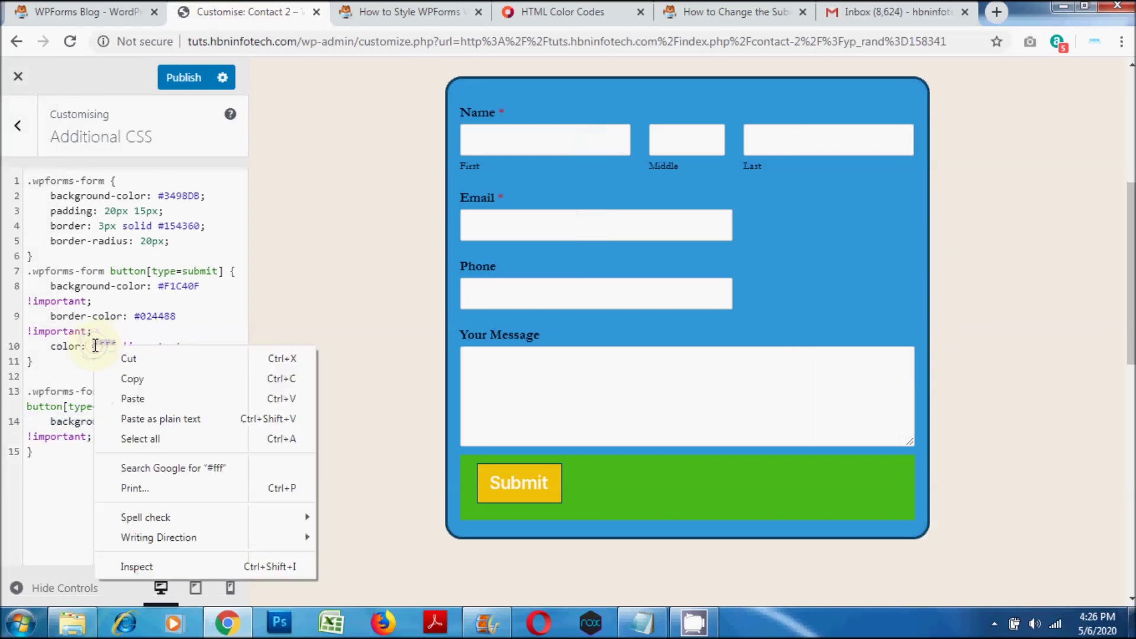
left_click(133, 399)
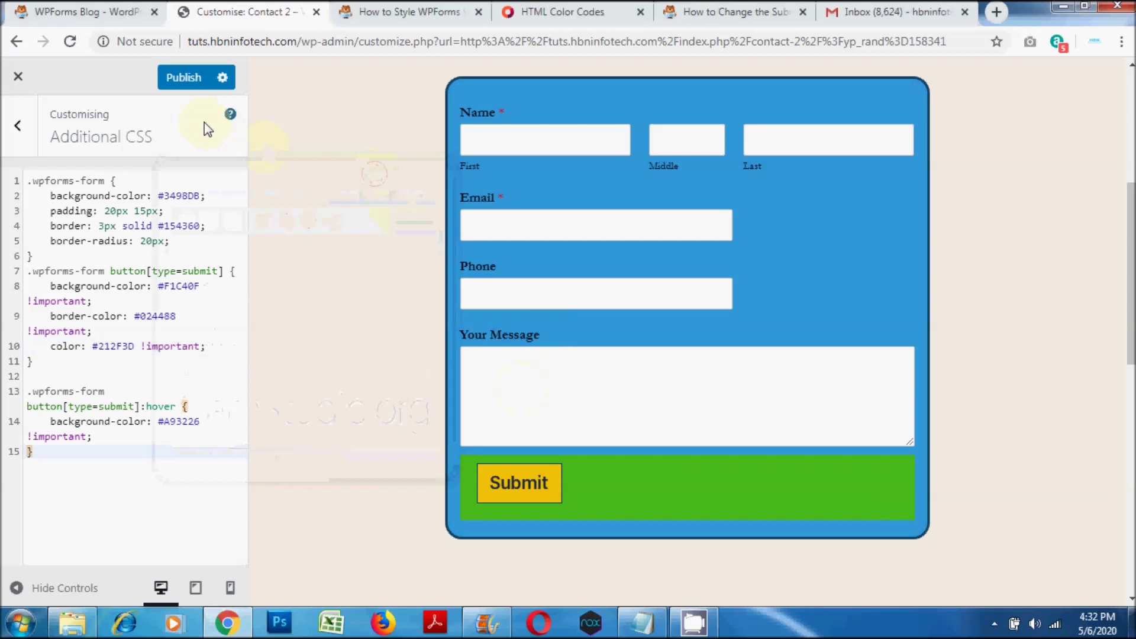
Publish the custom CSS, close the customiser and check the styled form on the live Contact 2 page
left_click(190, 83)
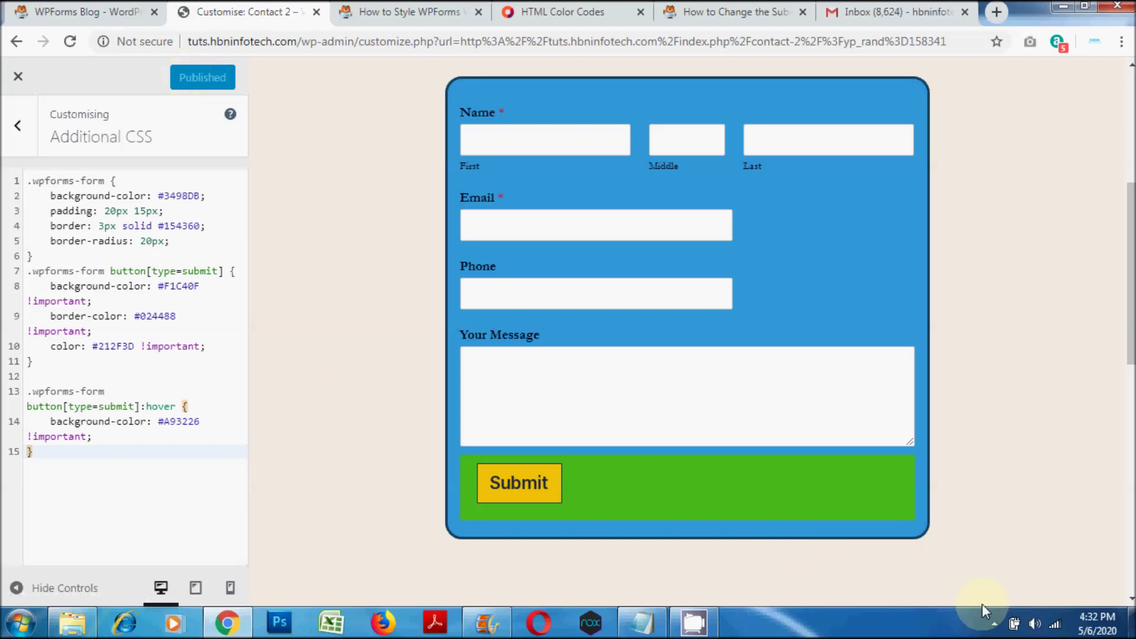
left_click(17, 79)
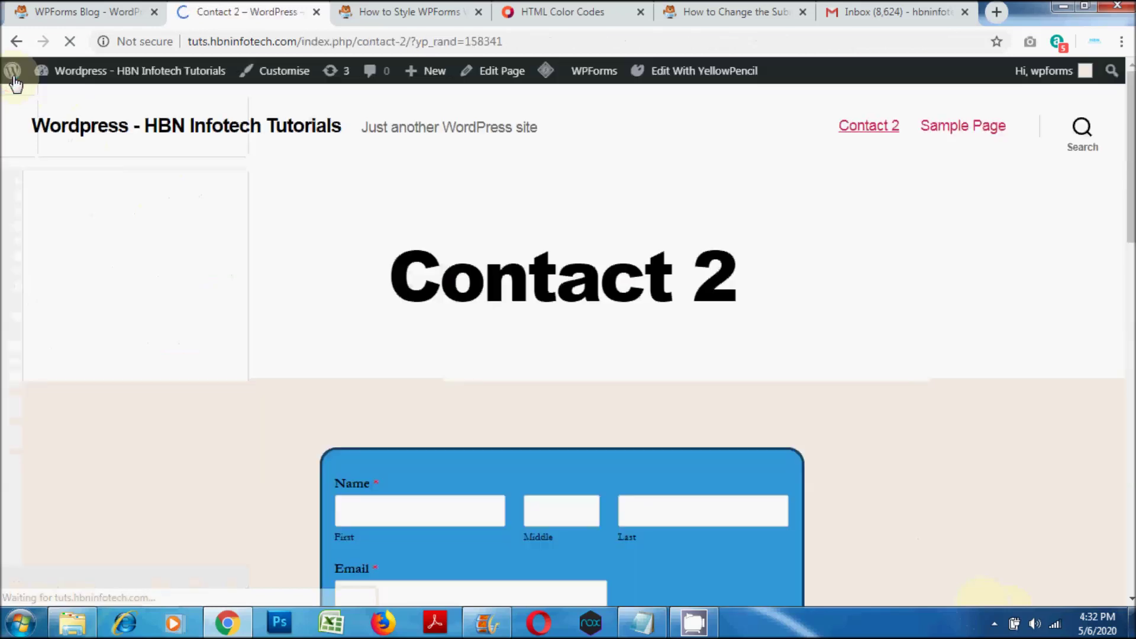
scroll(822, 408, "down", 4)
scroll(822, 409, "down", 5)
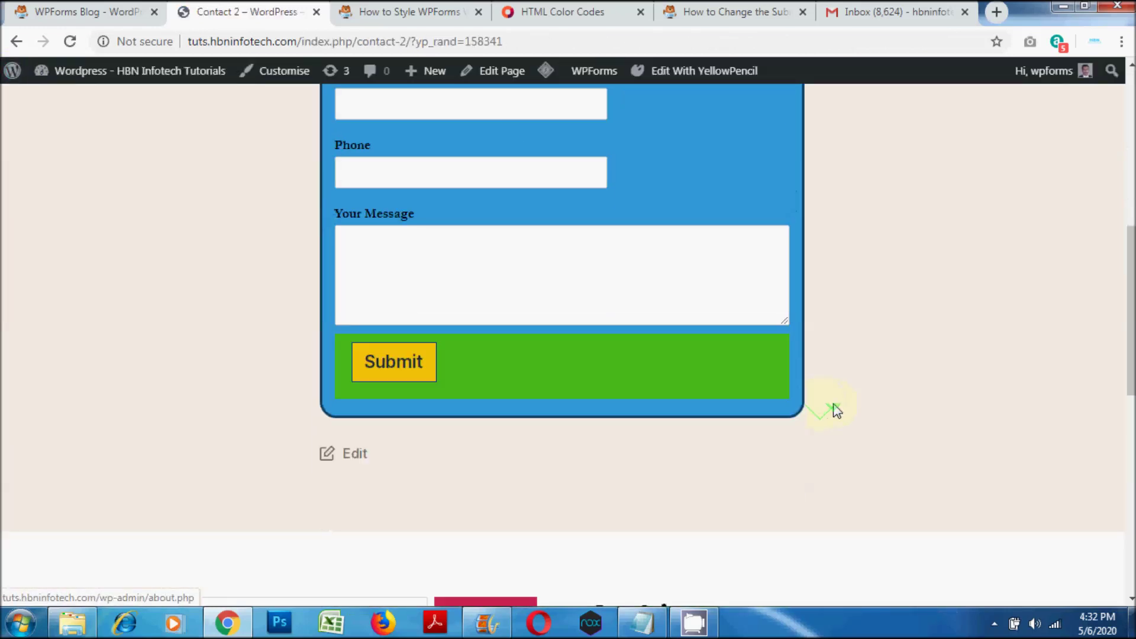
scroll(832, 408, "up", 4)
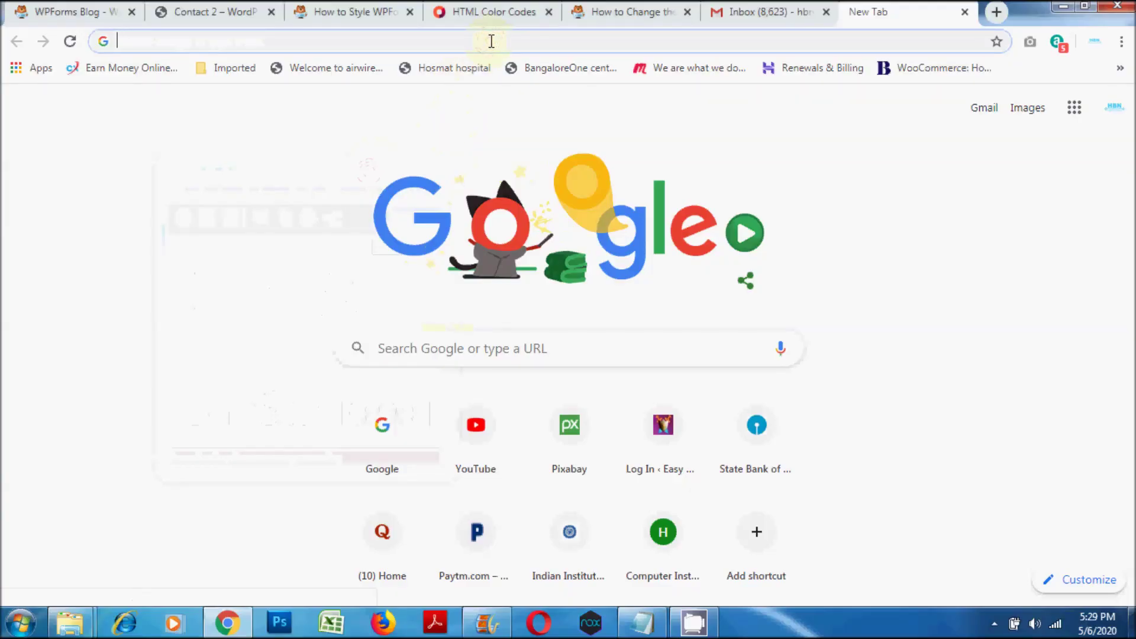
Search Google for "google recaptcha", open the official reCAPTCHA site and go to its admin console
type("google")
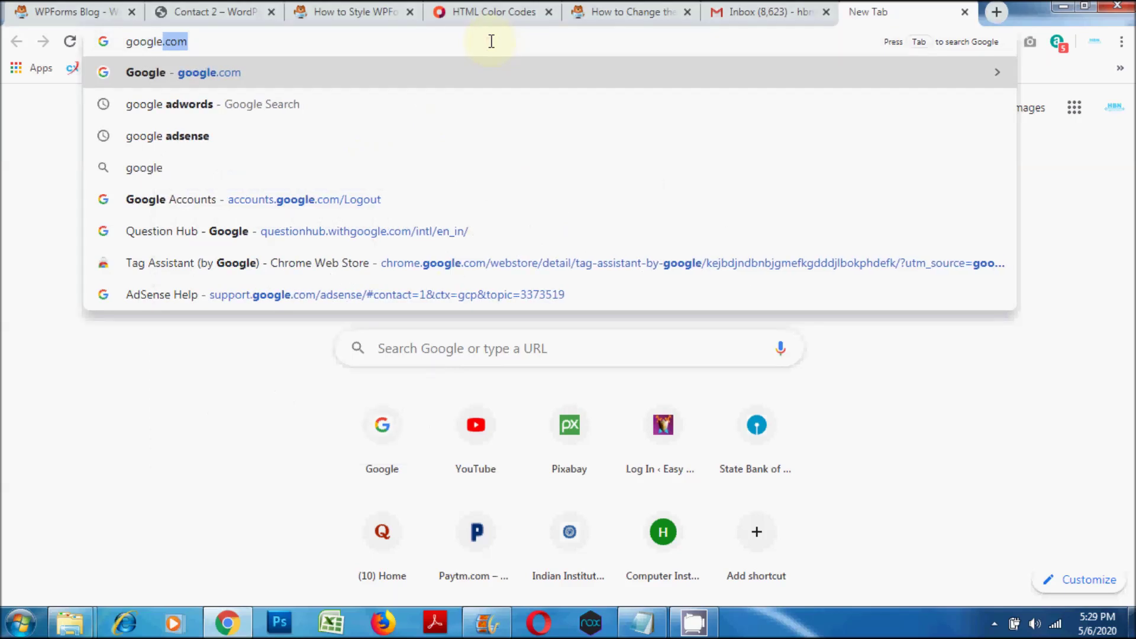
type(" rec")
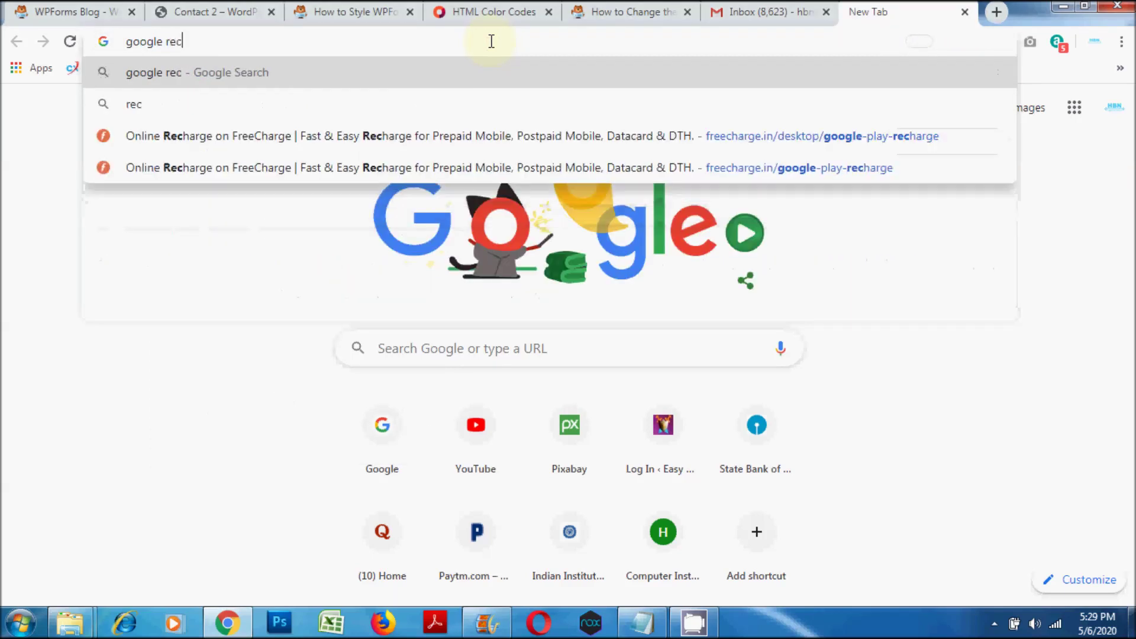
type("aptcha")
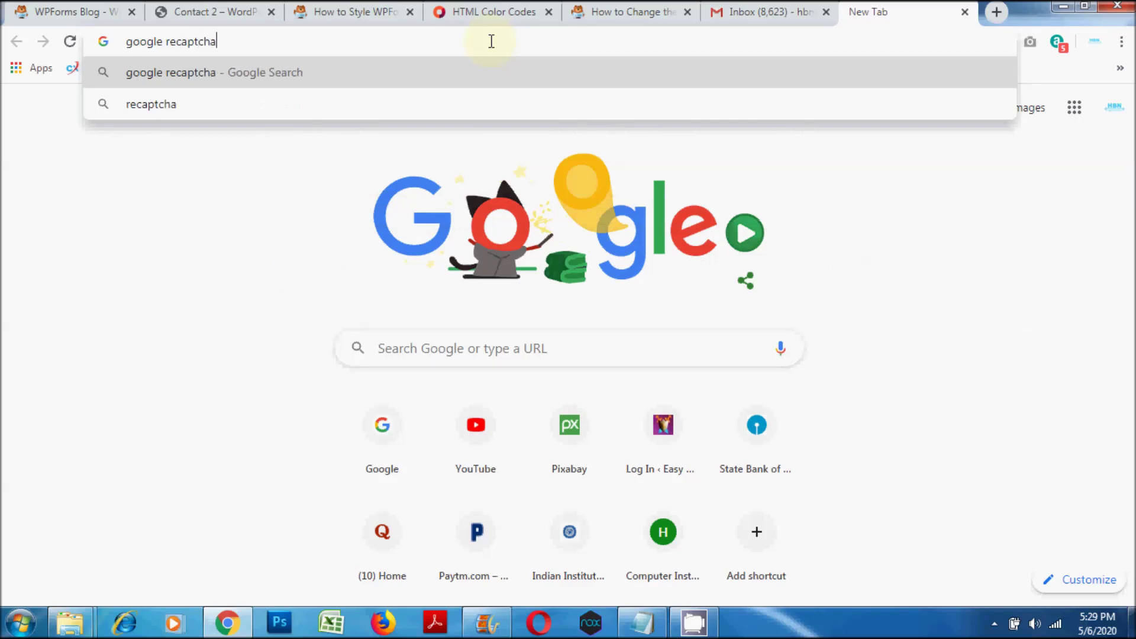
key("Return")
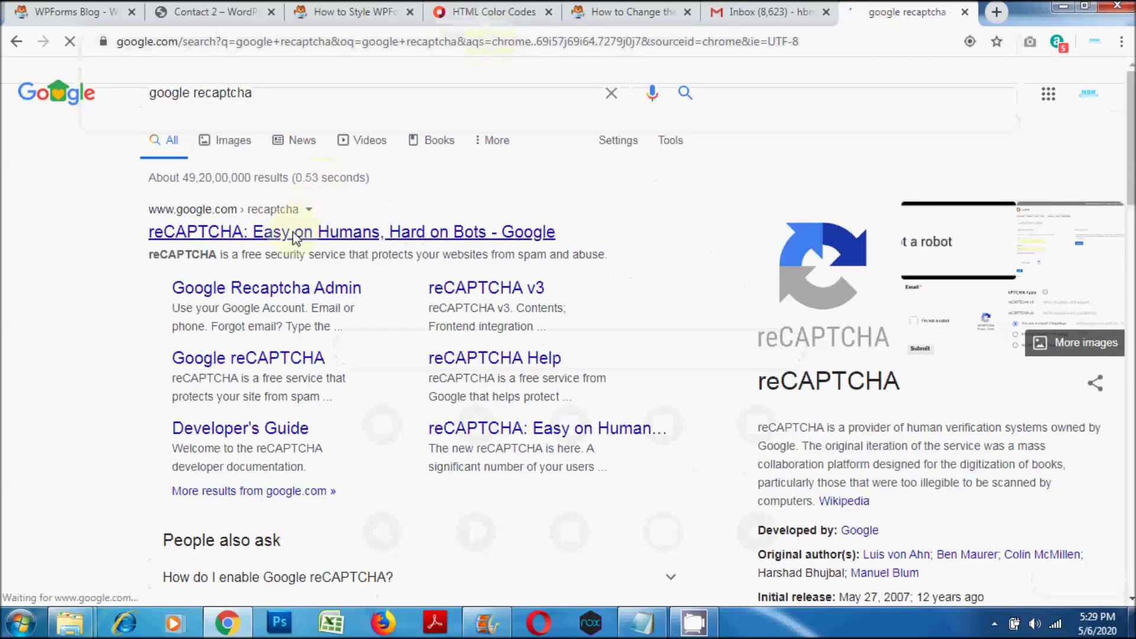
left_click(299, 236)
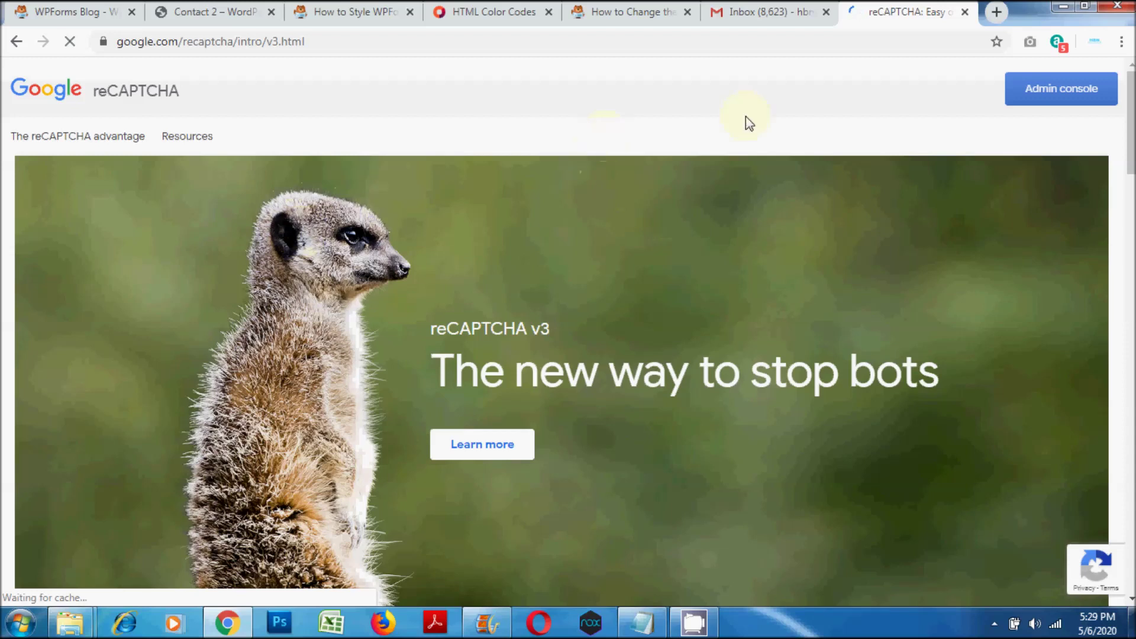
left_click(1064, 93)
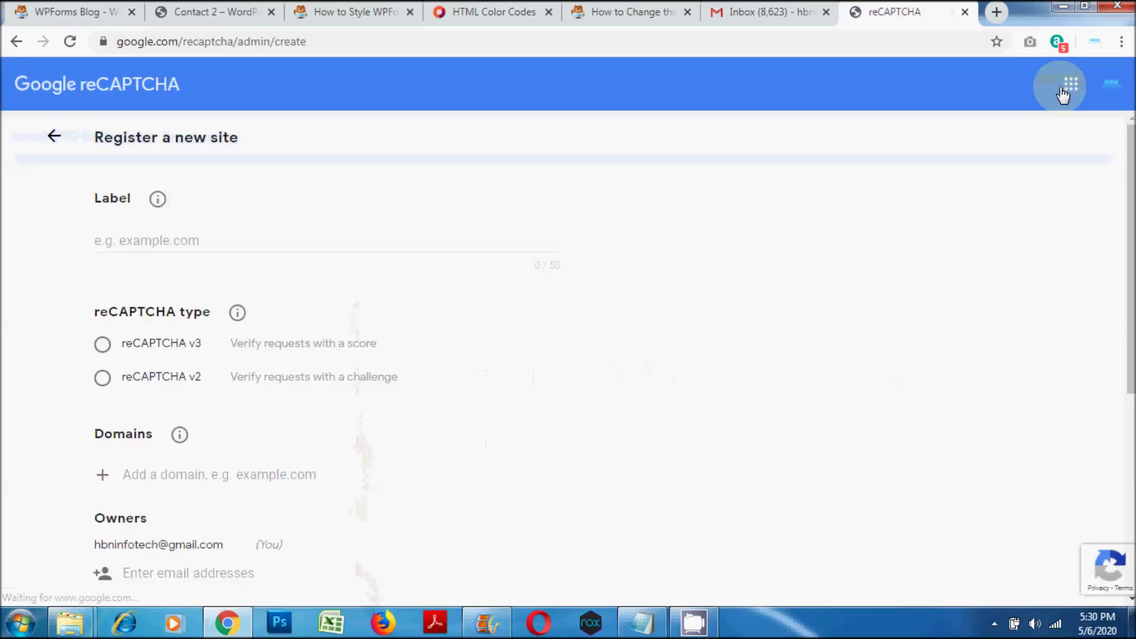
Look over the new site registration form and enter tuts.hbninfotech.com as the site's label
scroll(743, 214, "down", 2)
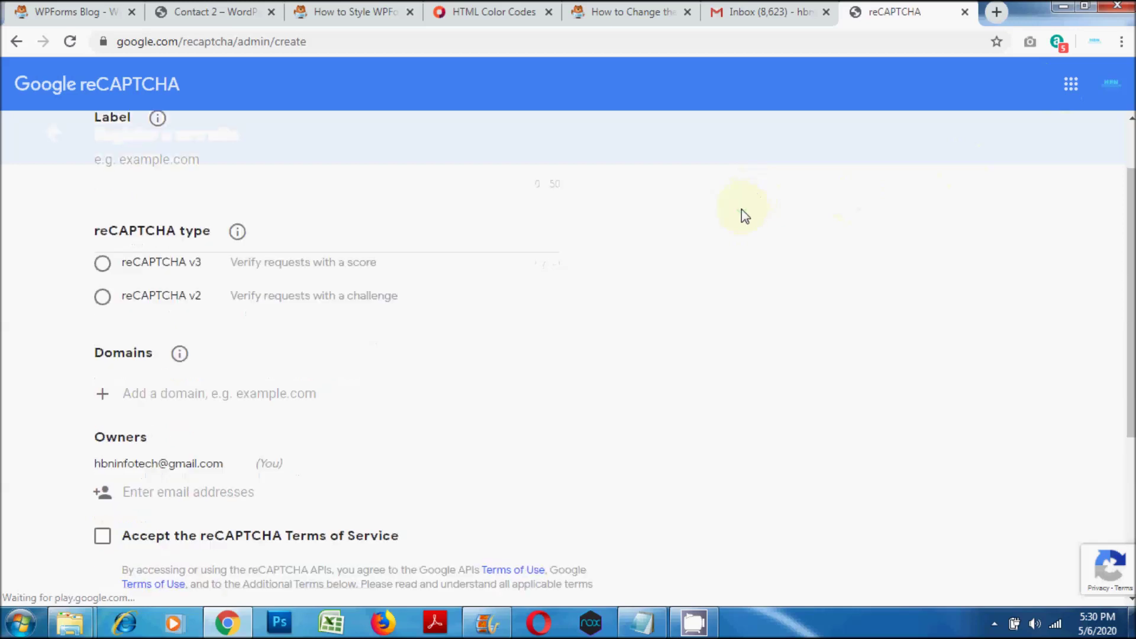
scroll(741, 208, "up", 2)
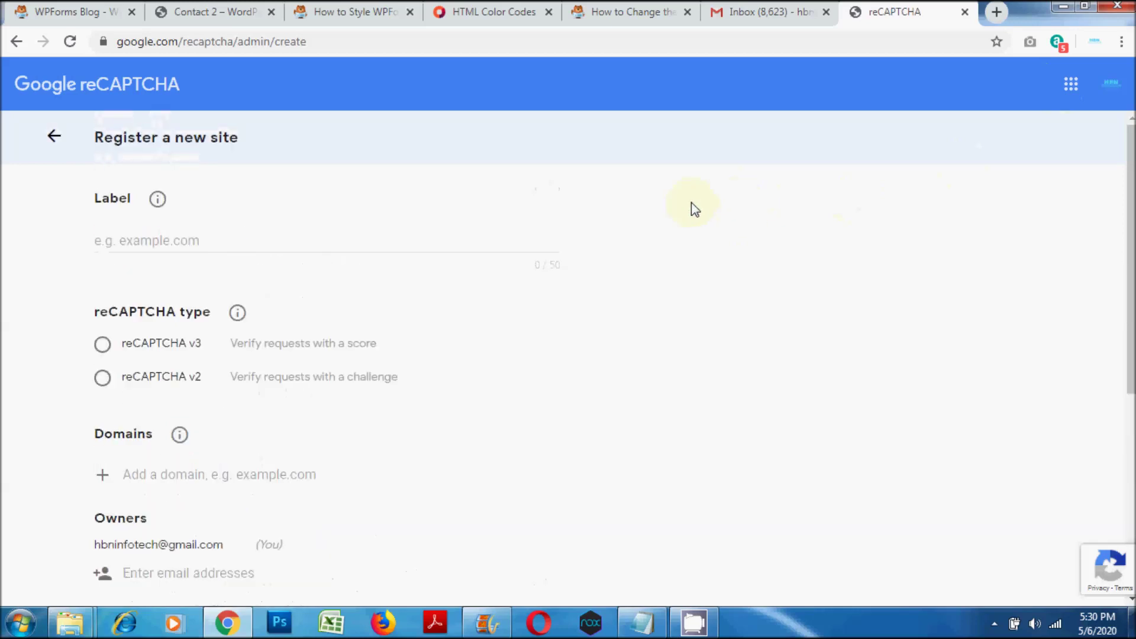
left_click(211, 241)
type("tuts.hbnin")
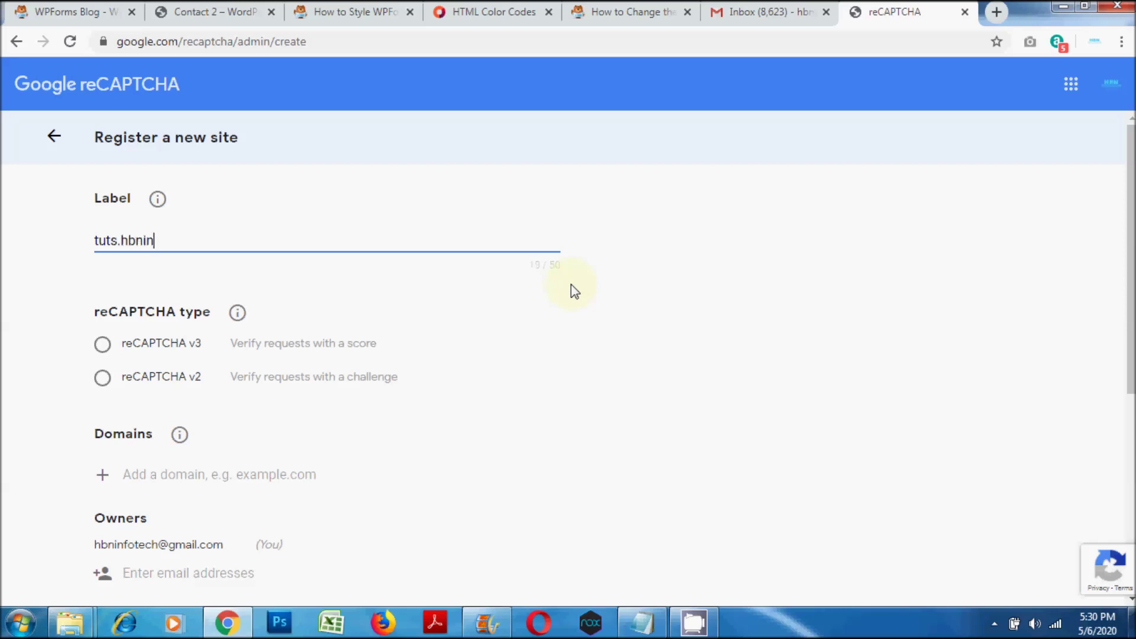
type("fotech.c")
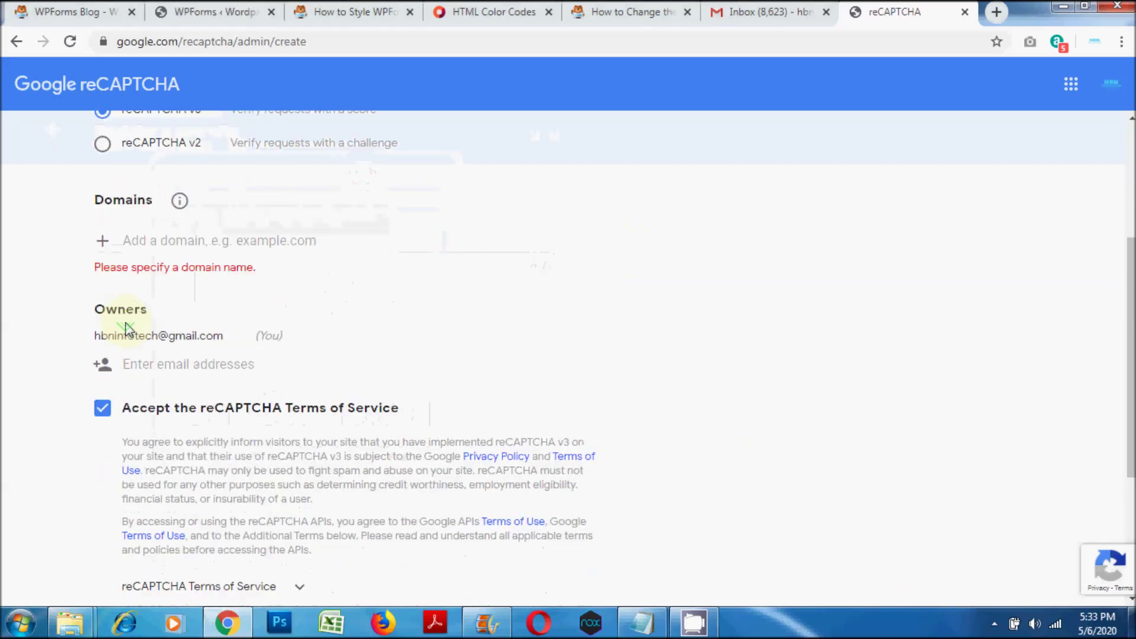
Enter tuts.hbninfotech.com as the site's domain and submit the reCAPTCHA registration with the terms of service accepted
left_click(158, 222)
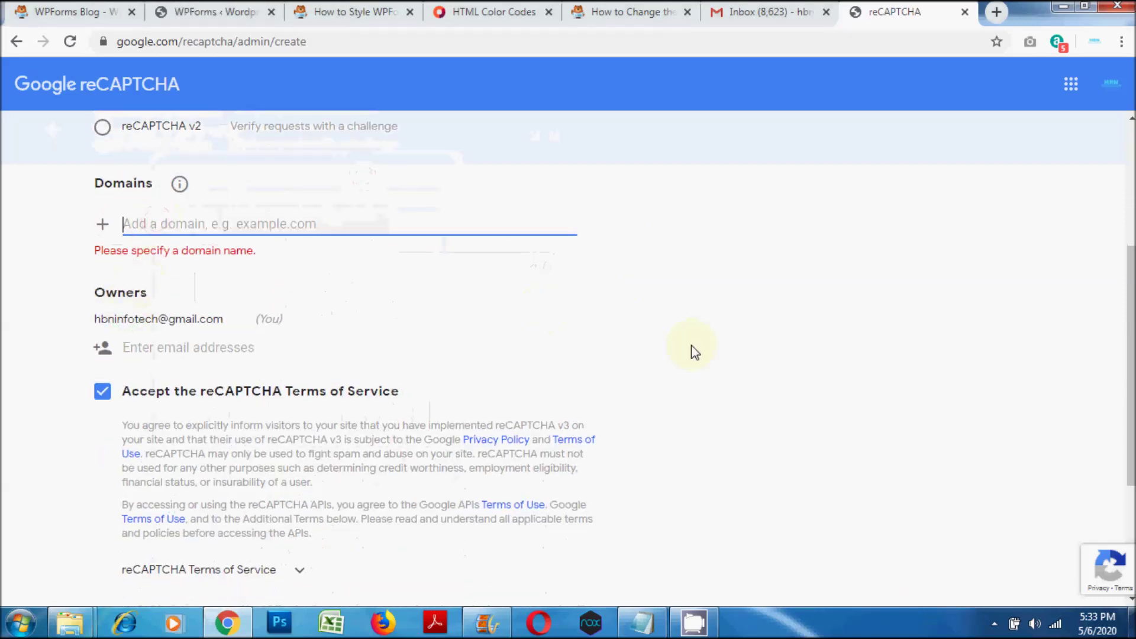
type("tuts.hbninfotech.com")
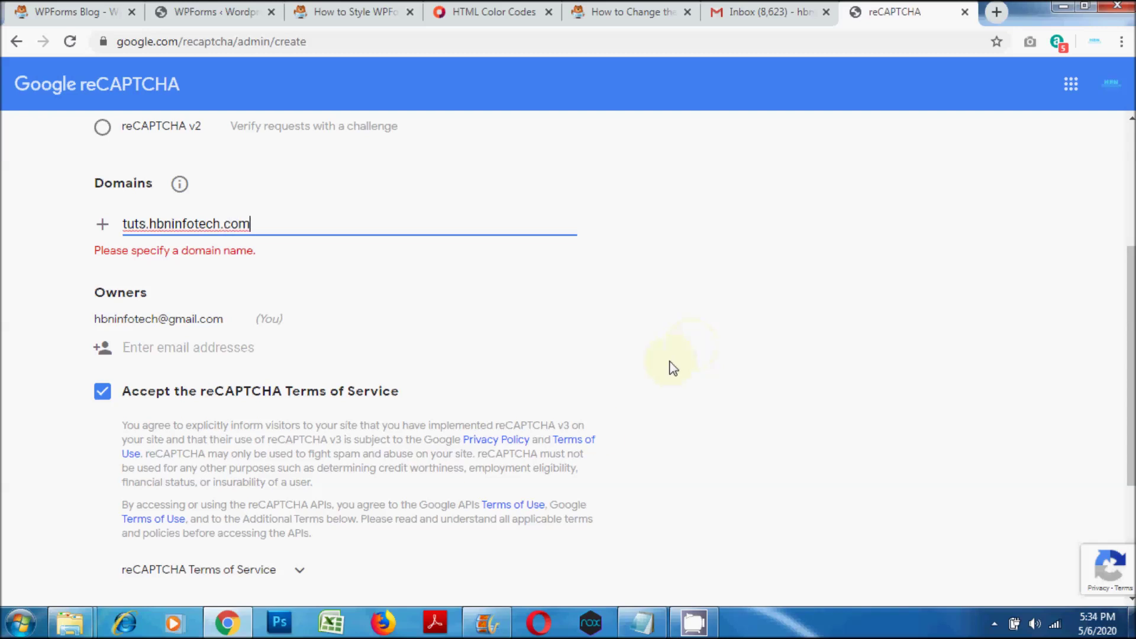
scroll(114, 222, "down", 1)
left_click_drag(107, 235, 206, 235)
left_click(103, 309)
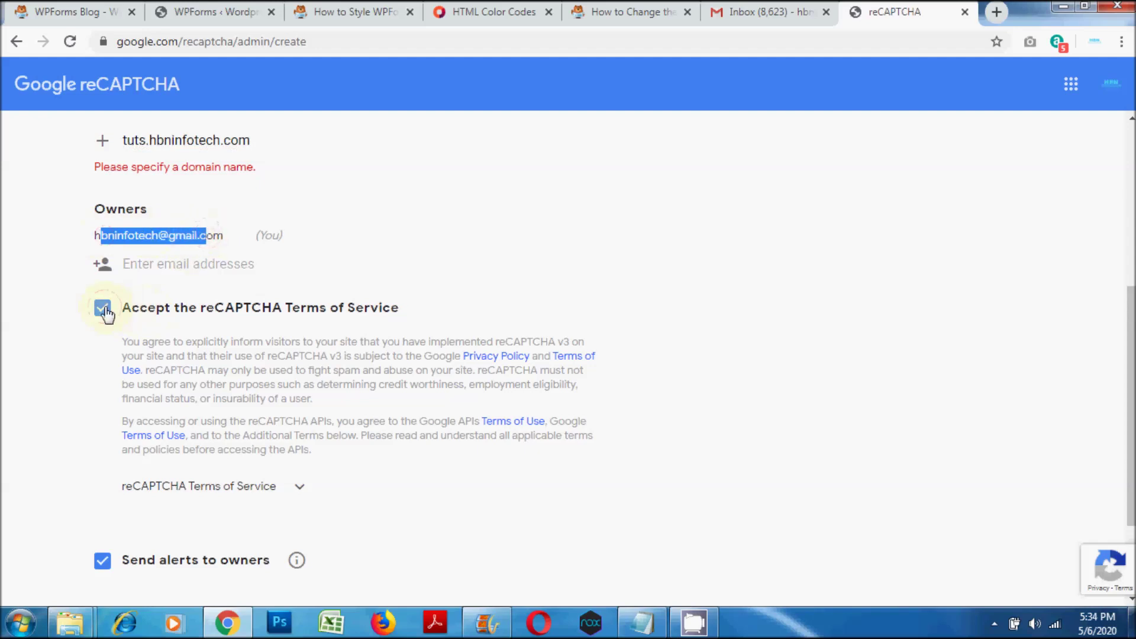
scroll(151, 333, "down", 2)
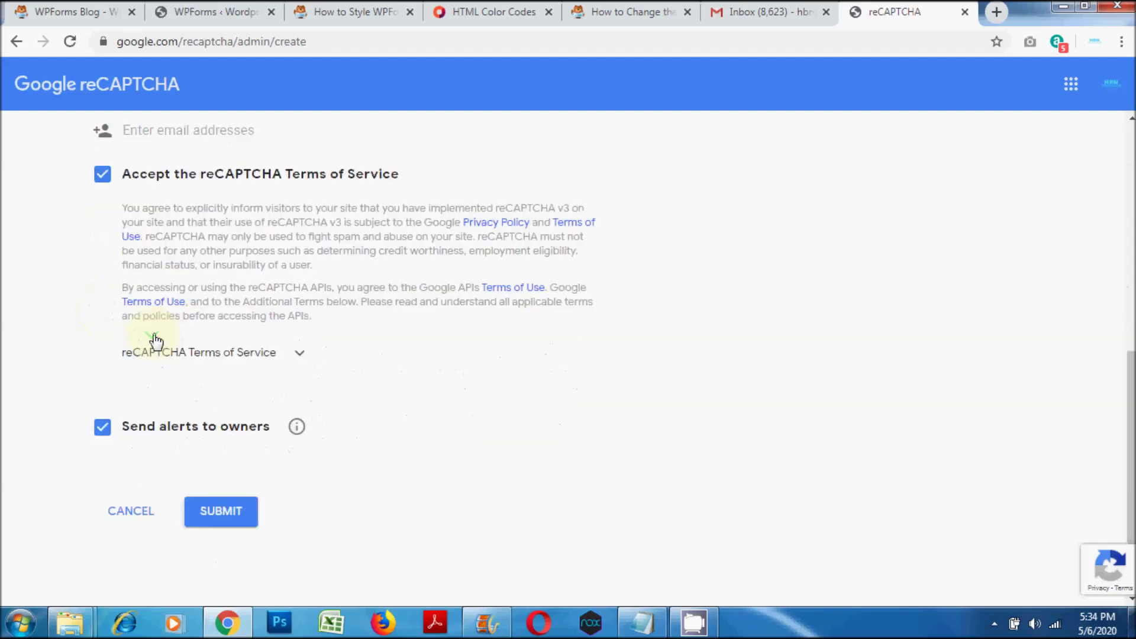
left_click(220, 520)
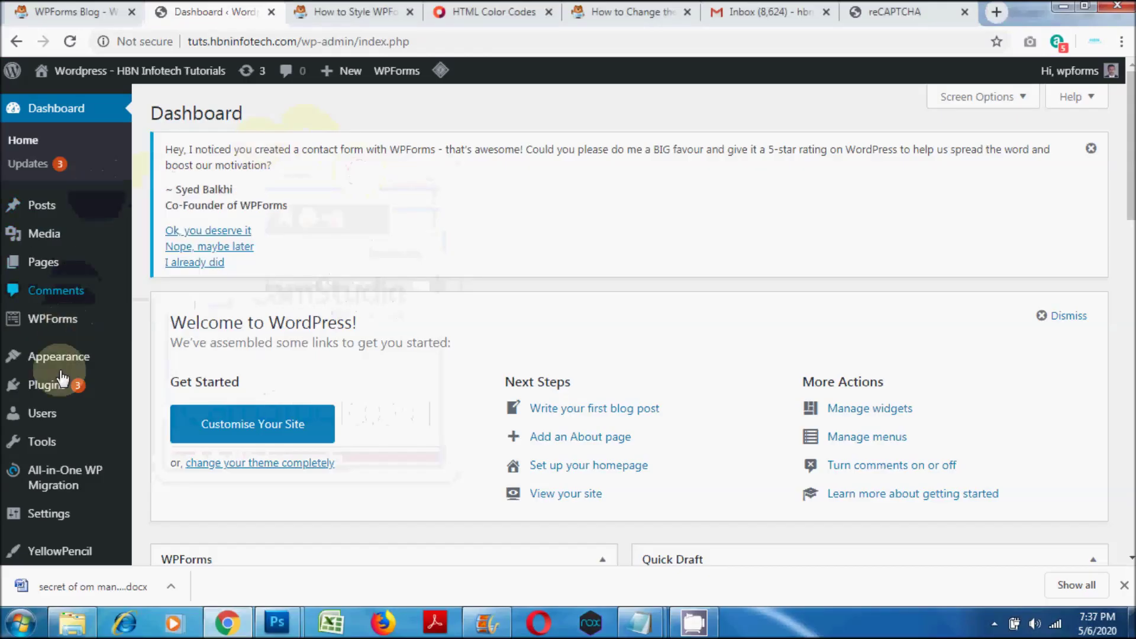
In the site's WPForms reCAPTCHA settings, choose the reCAPTCHA v3 type and save the settings
mouse_move(62, 322)
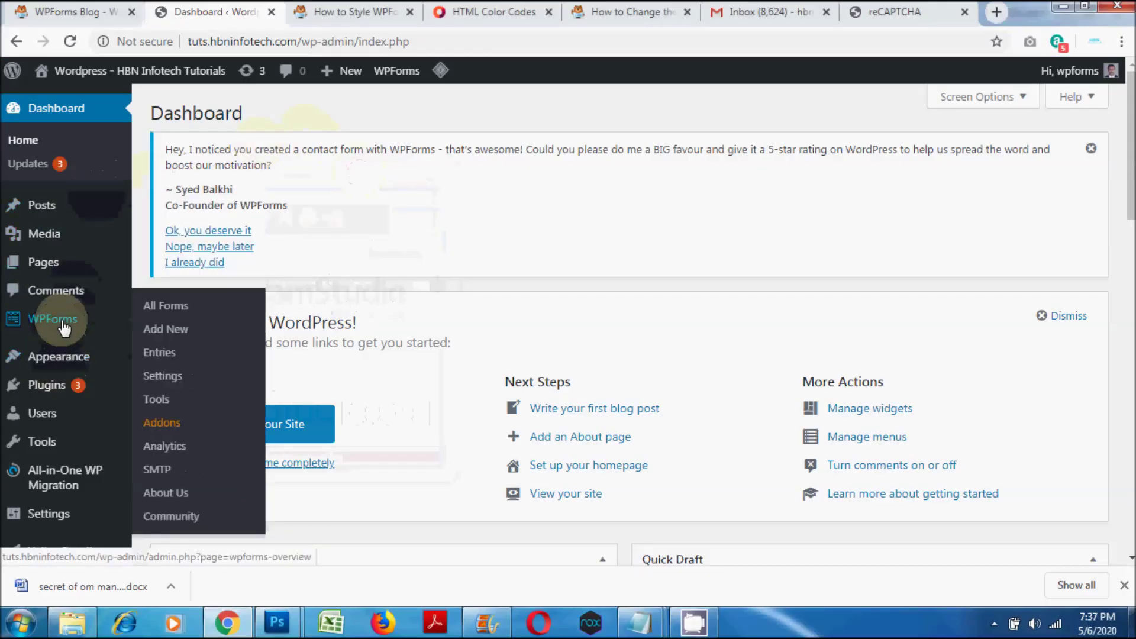
left_click(167, 379)
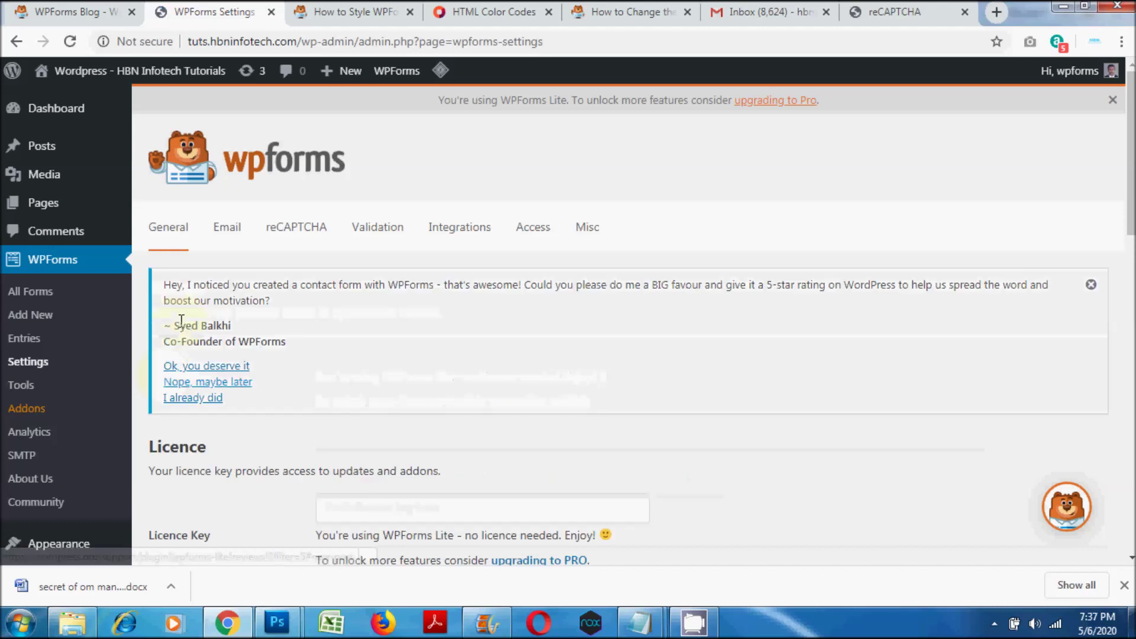
left_click(306, 232)
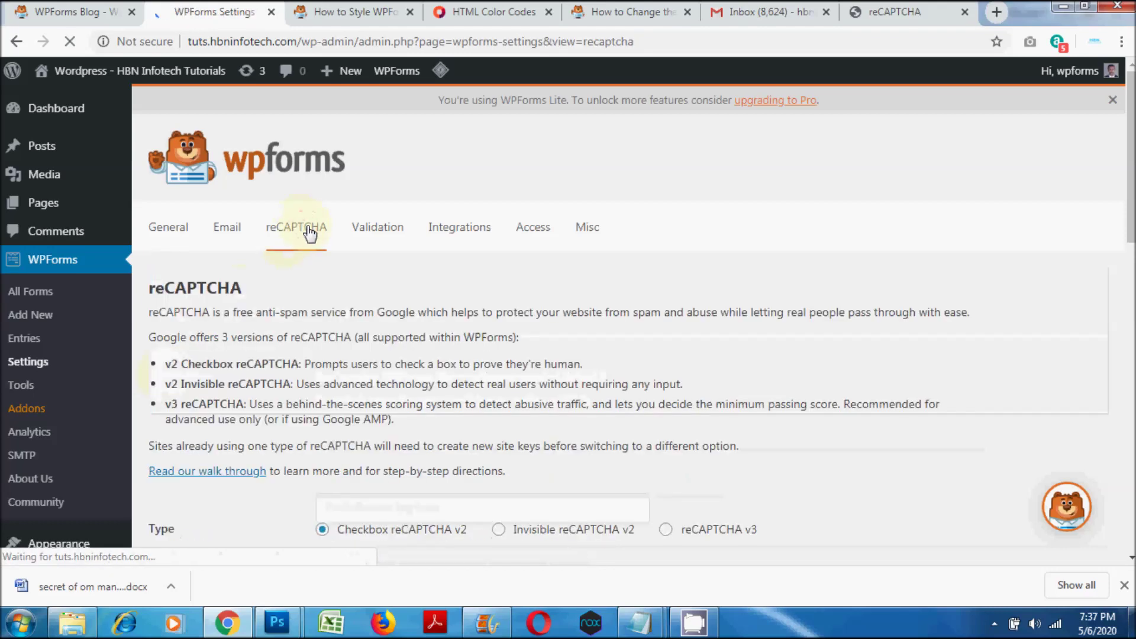
scroll(425, 301, "down", 5)
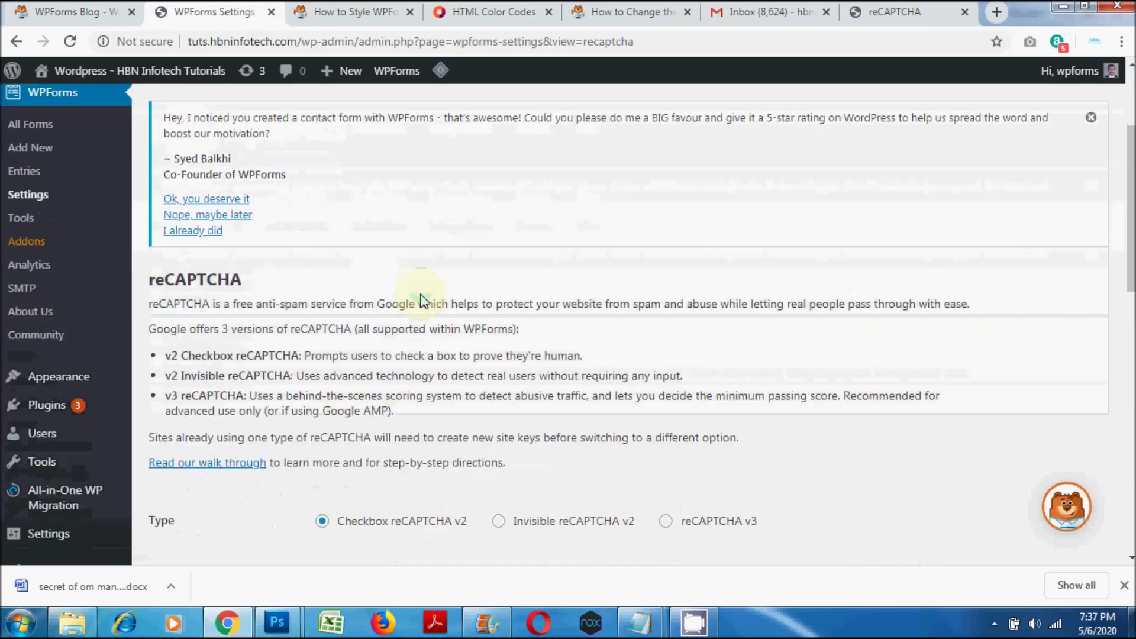
scroll(422, 294, "down", 2)
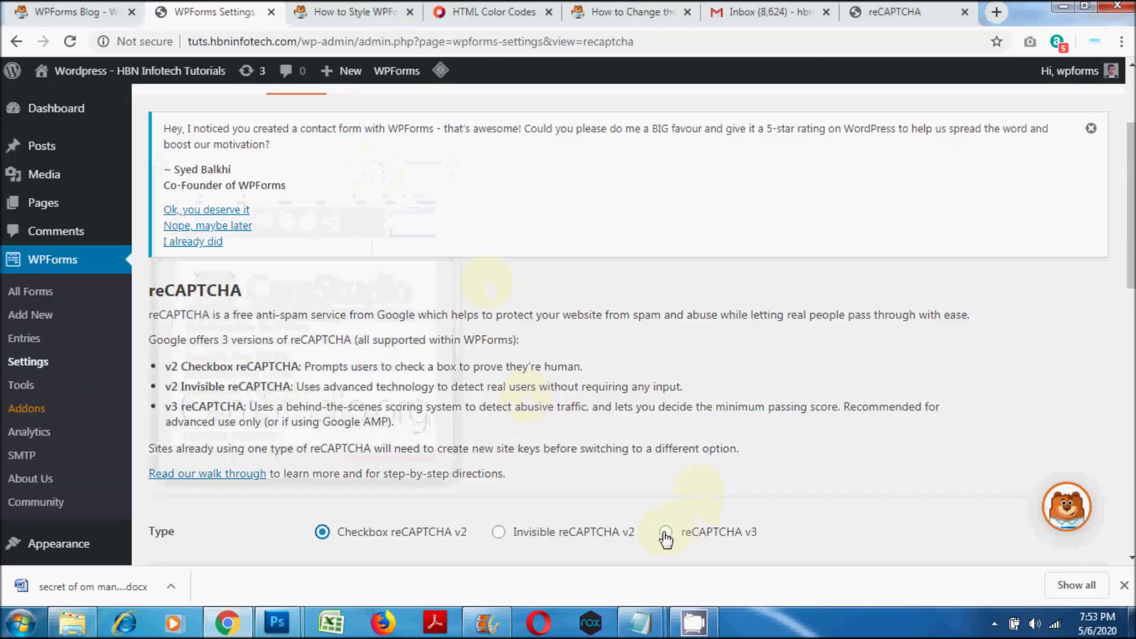
left_click(666, 532)
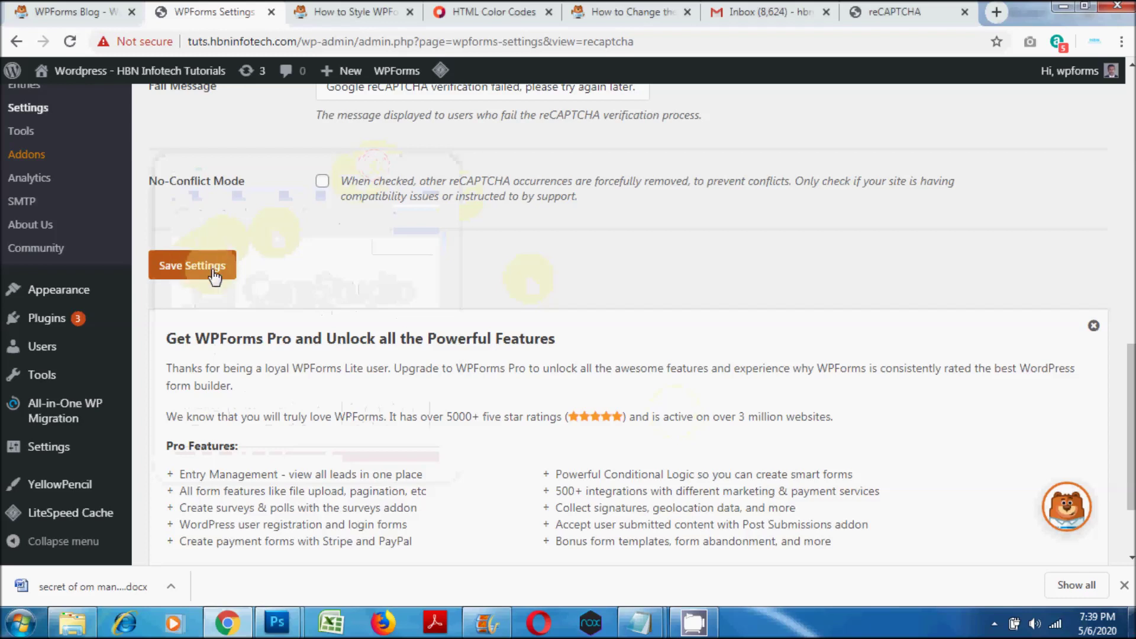
left_click(186, 279)
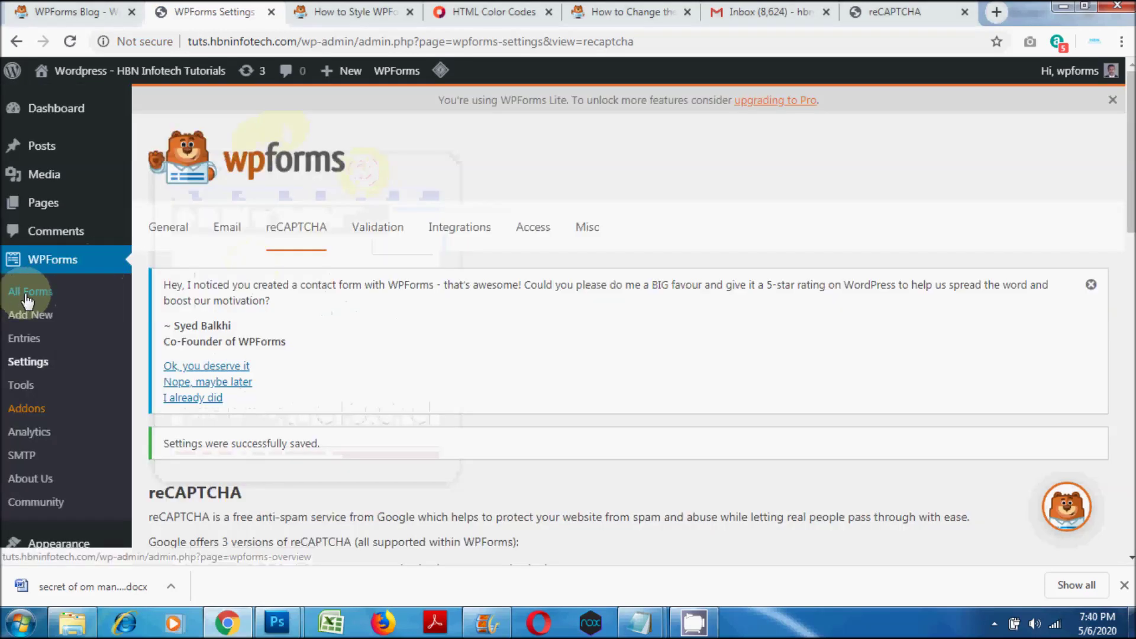
Open Blank Contact Form in the form builder and enable reCAPTCHA for it
left_click(28, 300)
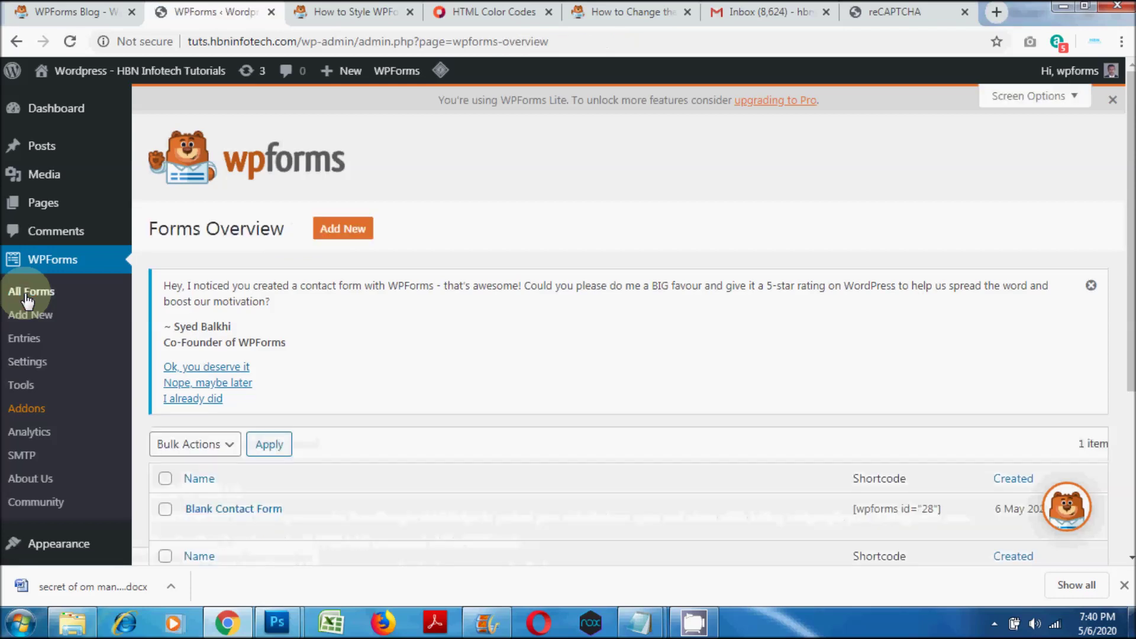
scroll(255, 407, "down", 1)
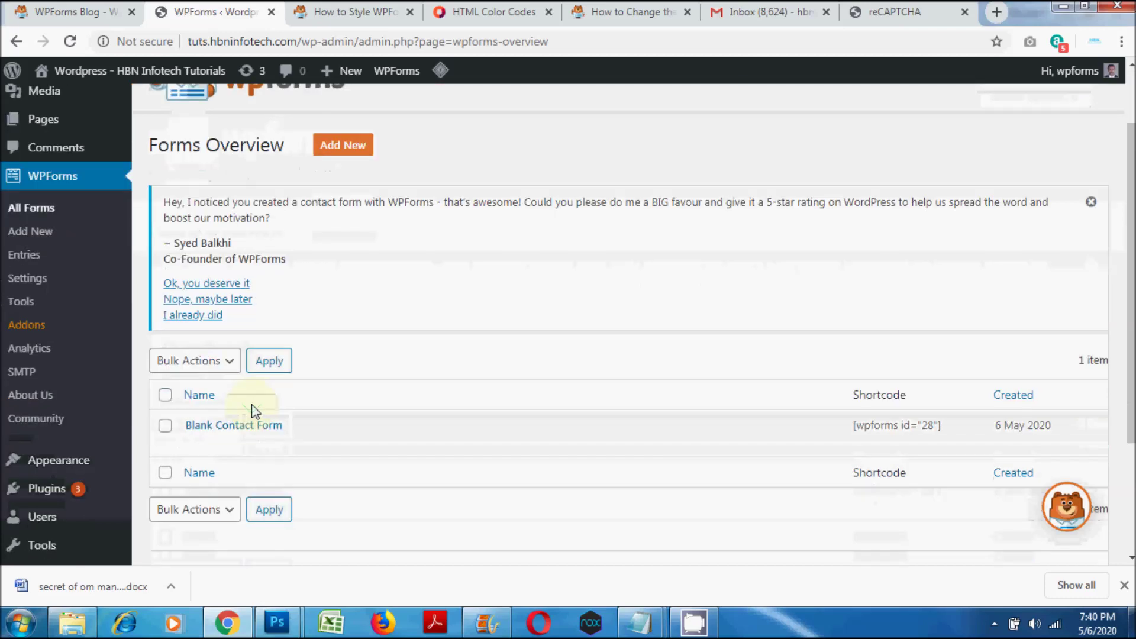
scroll(255, 410, "down", 1)
left_click(194, 360)
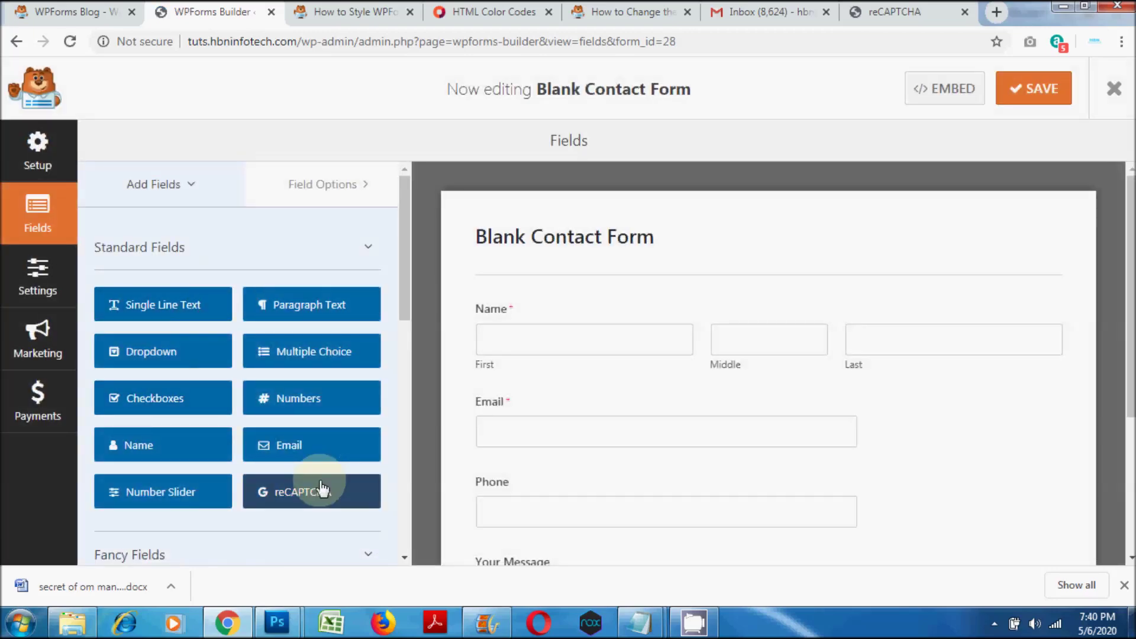
left_click(340, 502)
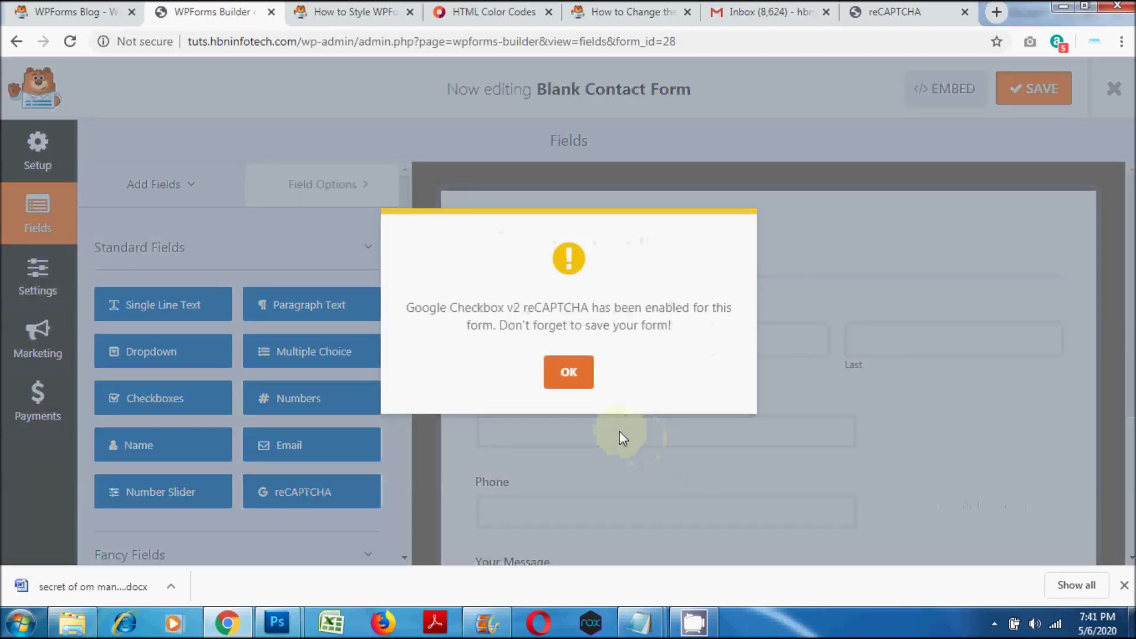
left_click(577, 381)
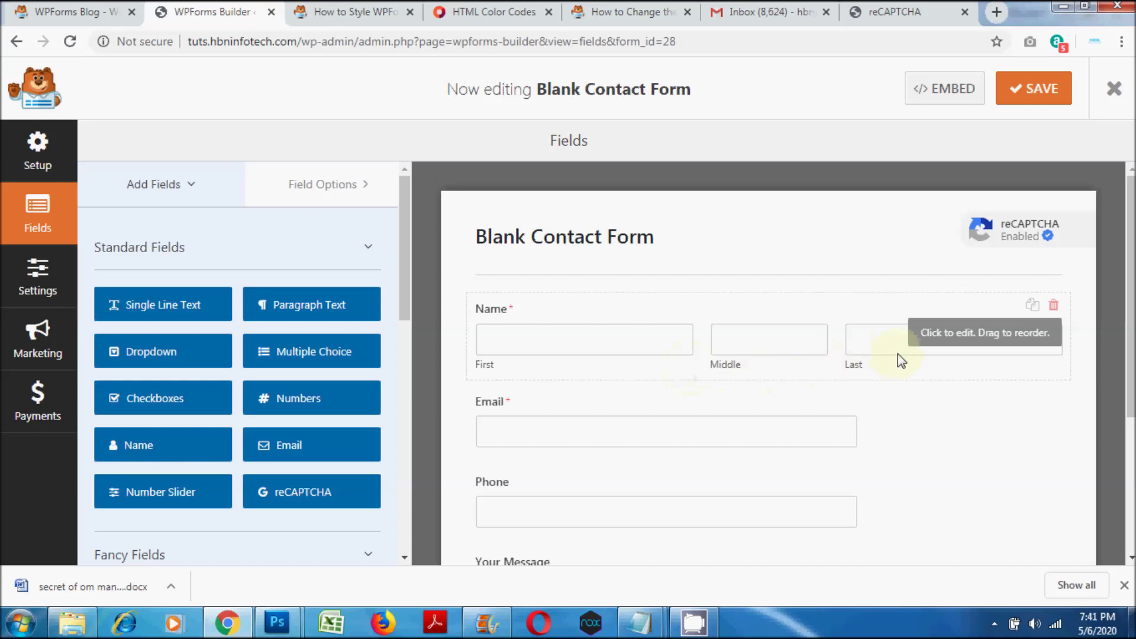
Look over the form preview, save Blank Contact Form and close the form builder
scroll(897, 353, "down", 4)
scroll(898, 354, "up", 2)
scroll(898, 353, "up", 2)
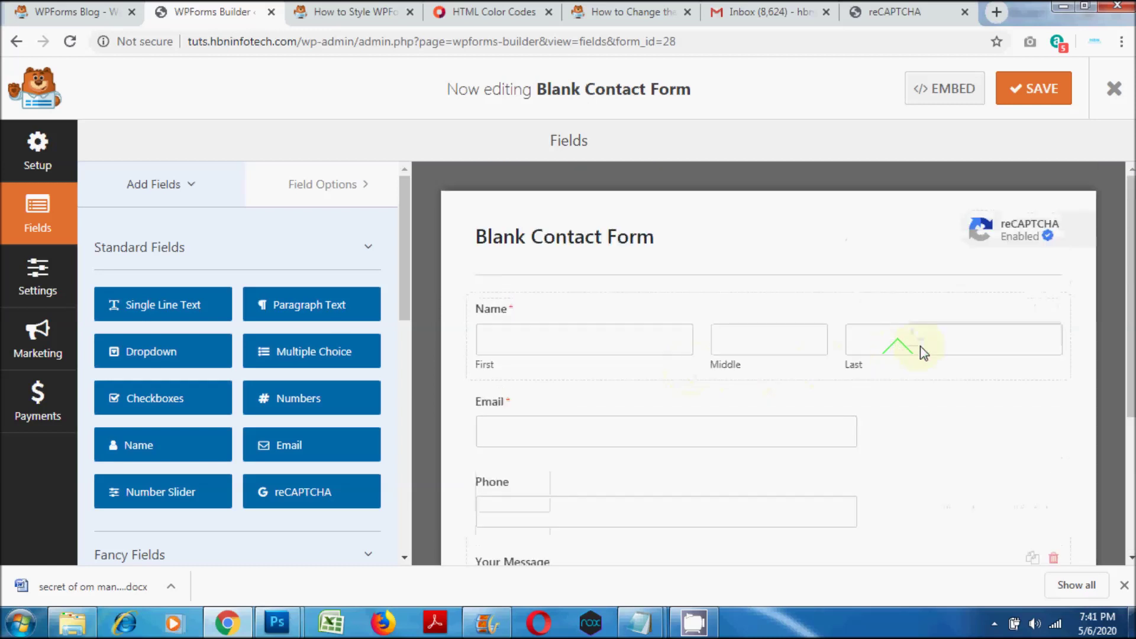
left_click(1031, 98)
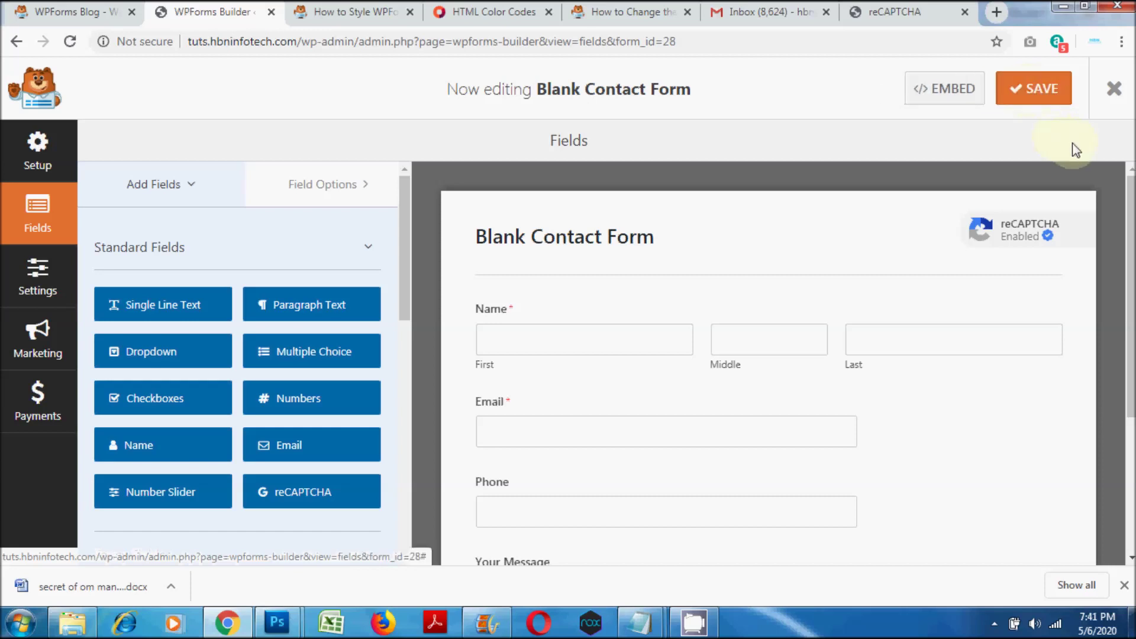
left_click(1117, 92)
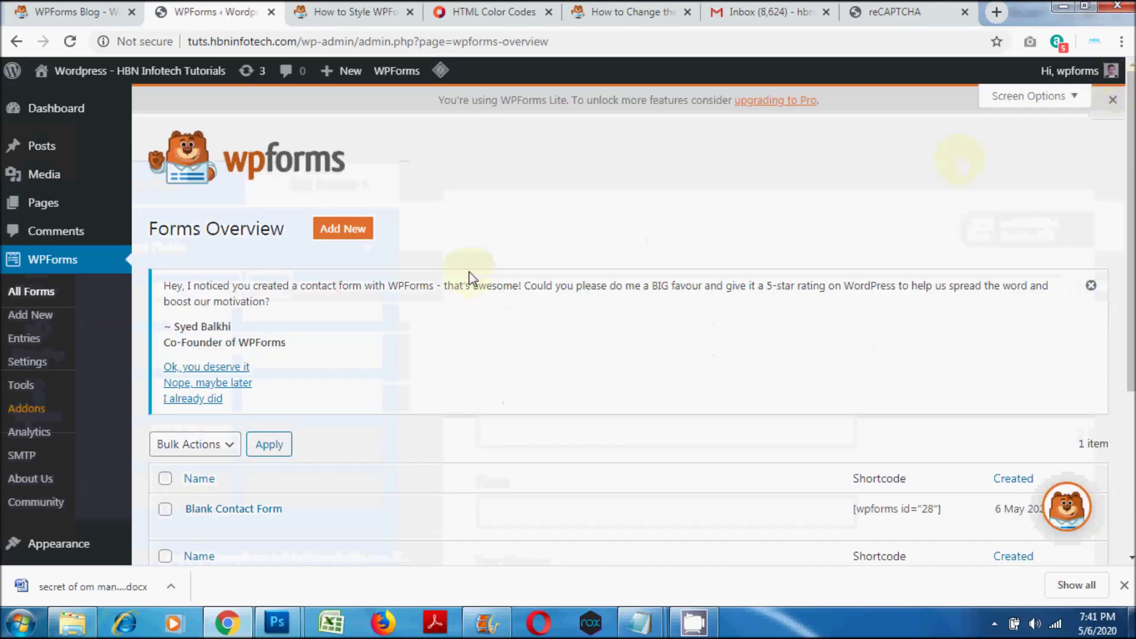
View the live Contact 2 page from the site's page list and check the form and its reCAPTCHA badge
mouse_move(47, 210)
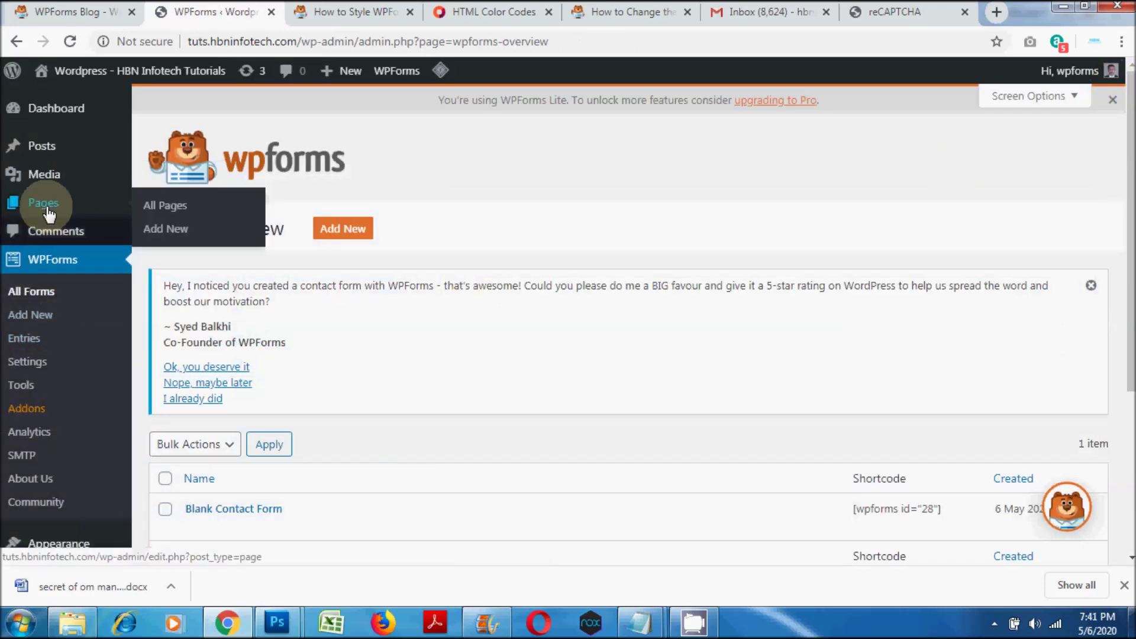
left_click(149, 209)
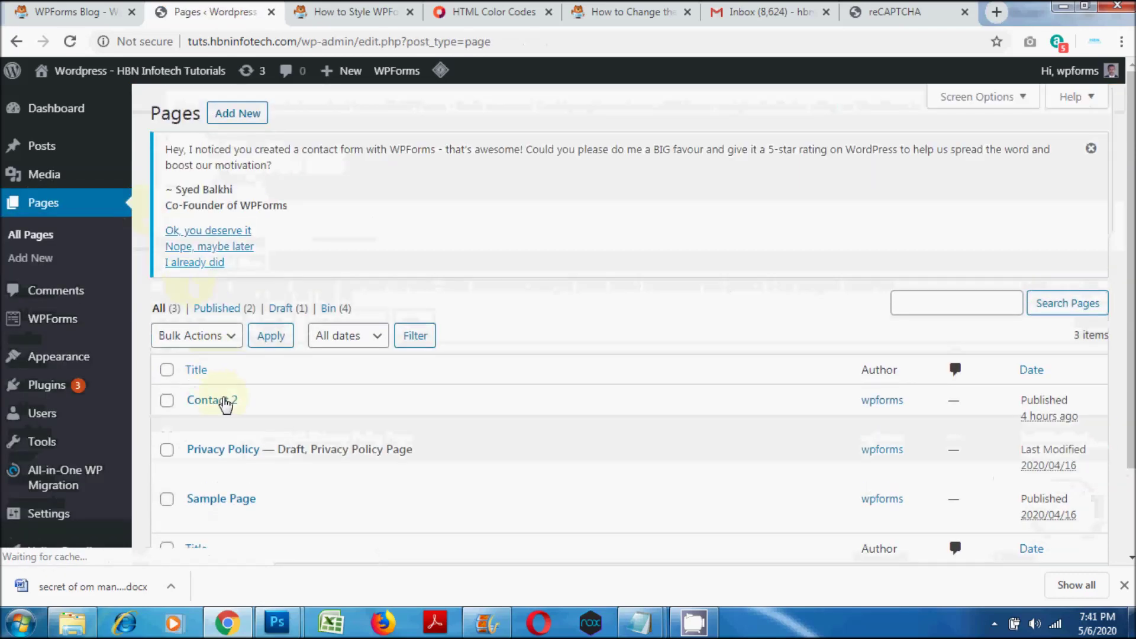
mouse_move(225, 425)
left_click(300, 424)
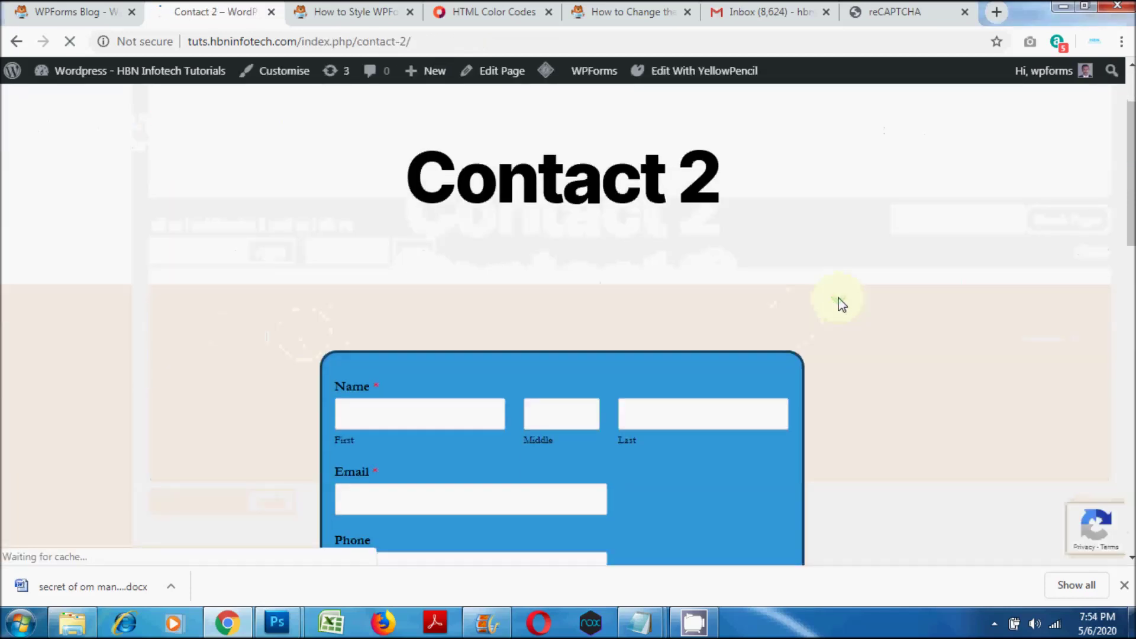
scroll(842, 305, "down", 1)
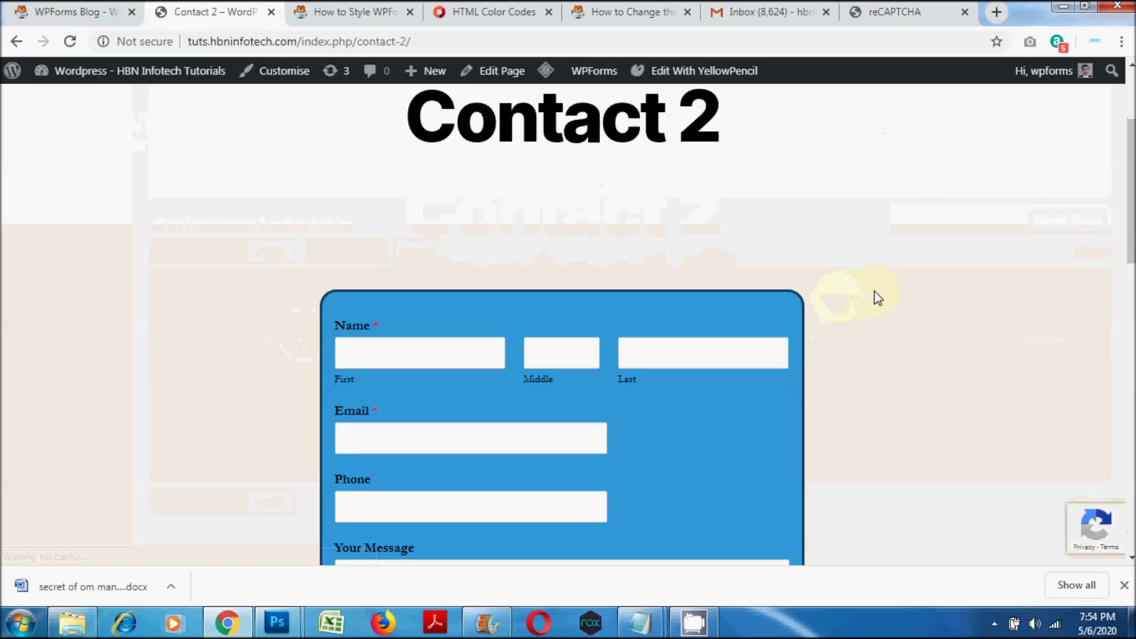
scroll(878, 298, "down", 4)
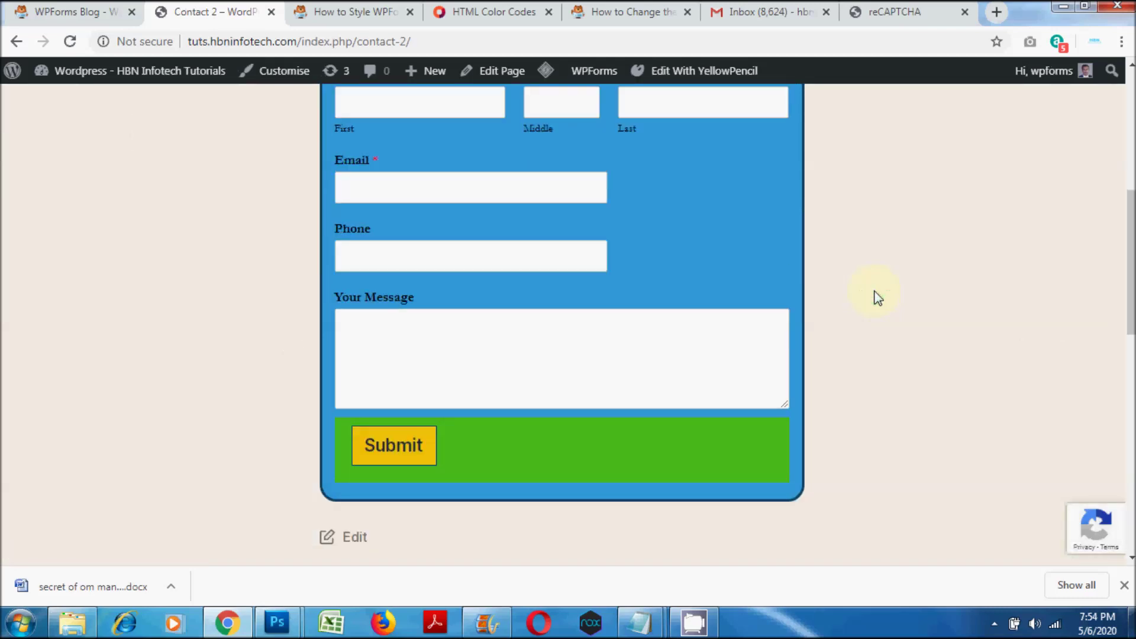
scroll(879, 298, "up", 1)
mouse_move(1099, 521)
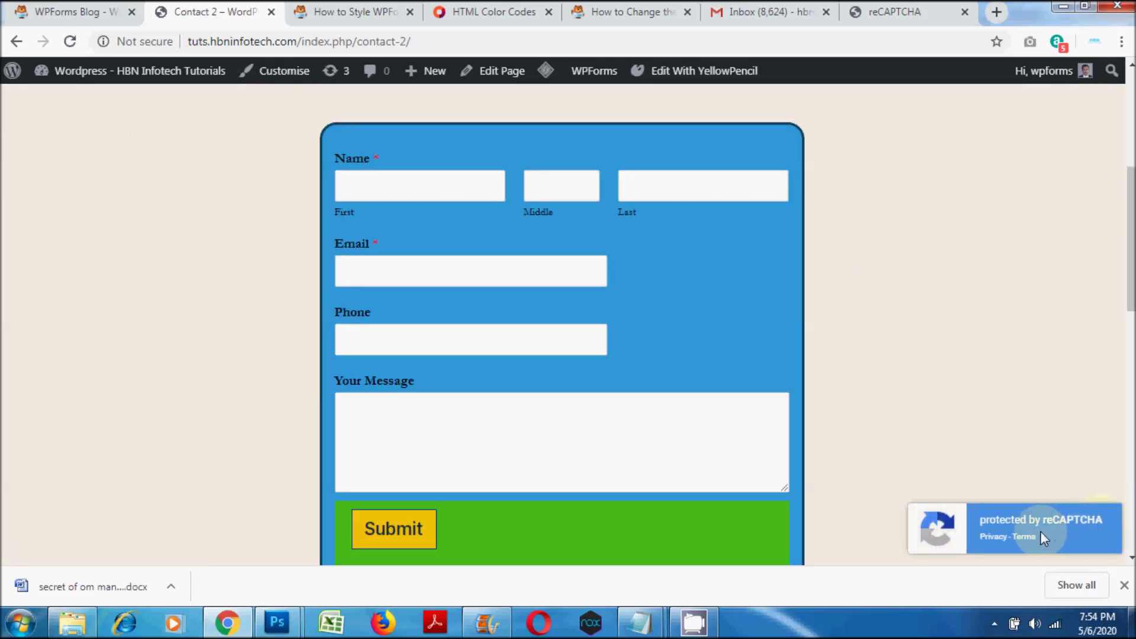